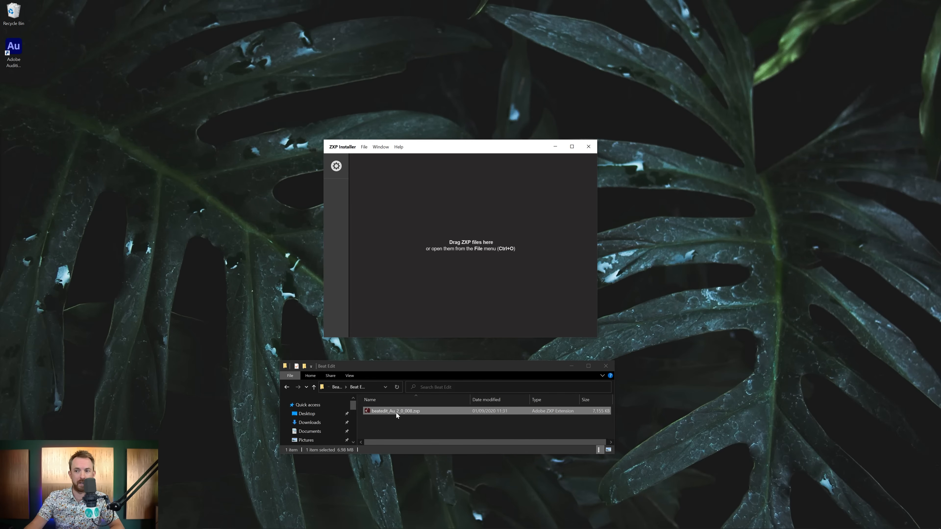
Install the BeatEdit extension for Audition from beatedit_Au_2_0_008.zxp with ZXP Installer.
drag(397, 413, 435, 247)
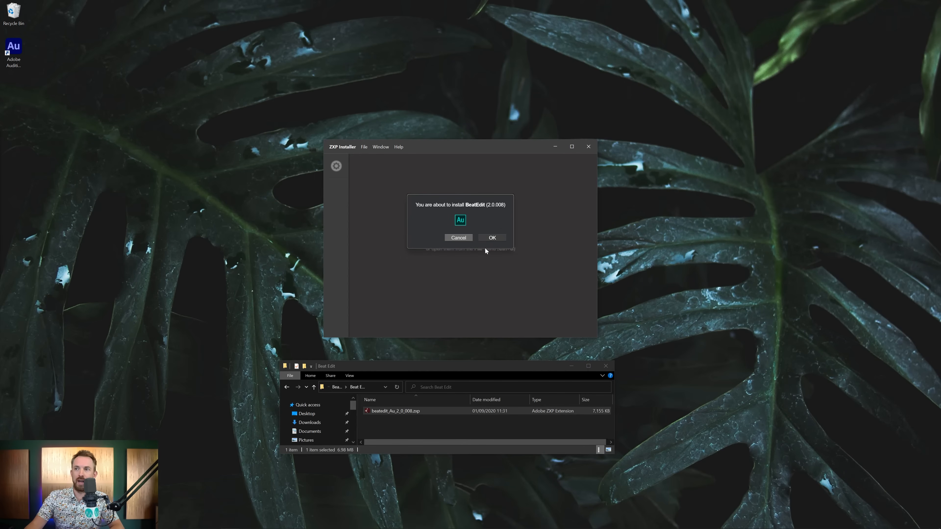
click(491, 237)
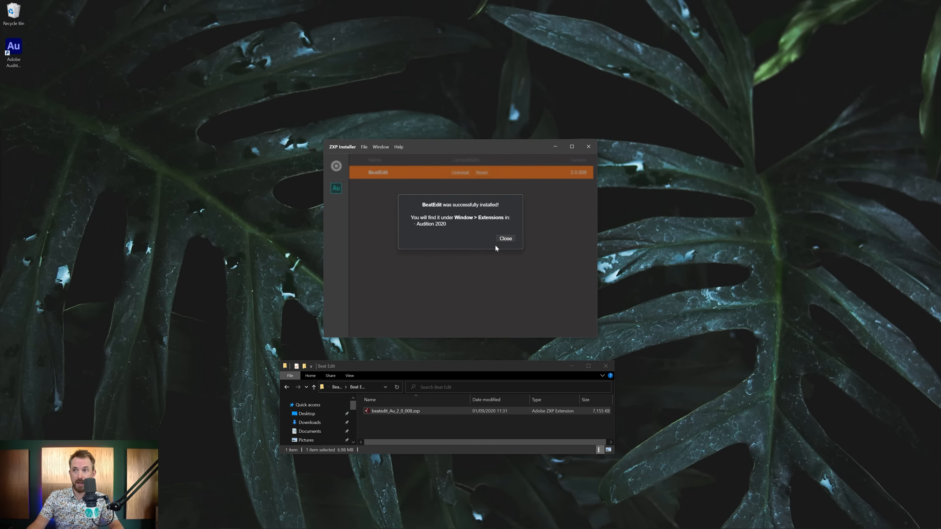
click(505, 239)
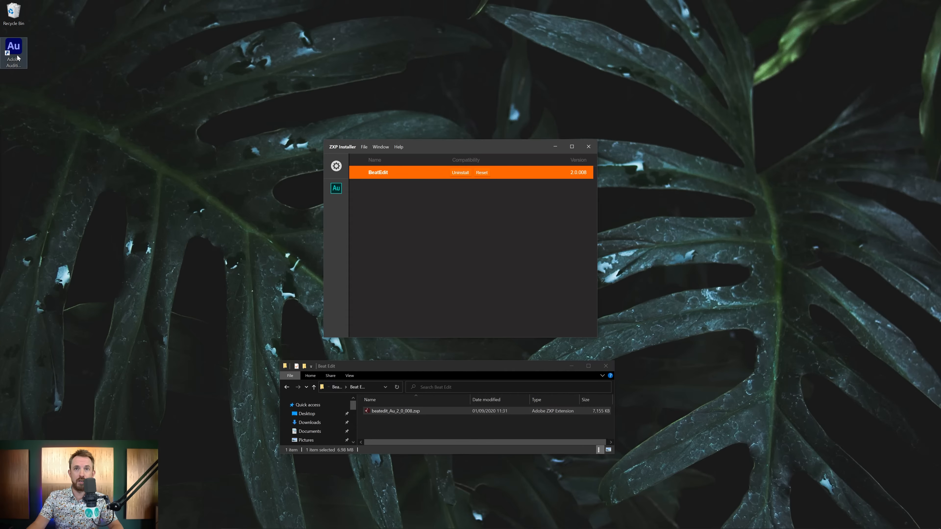
Launch Adobe Audition and import the three song WAV files.
double_click(13, 48)
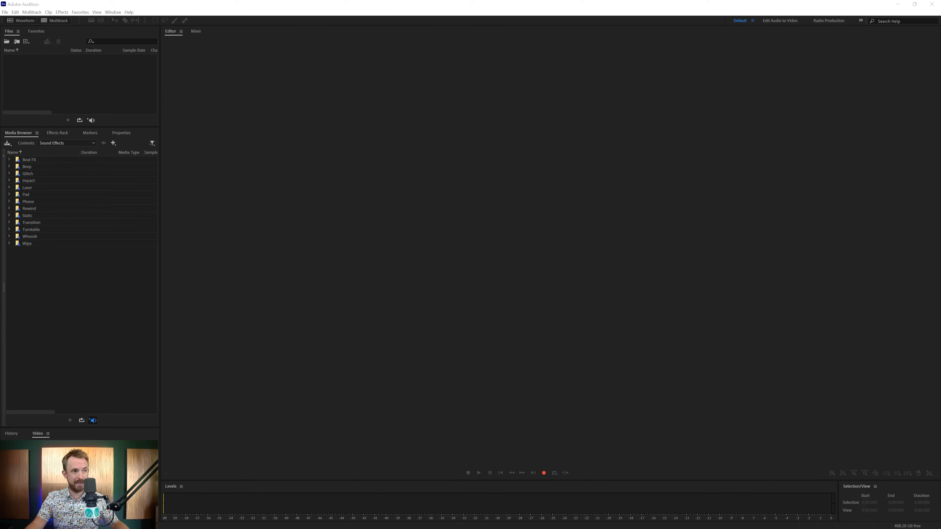
drag(171, 95, 90, 79)
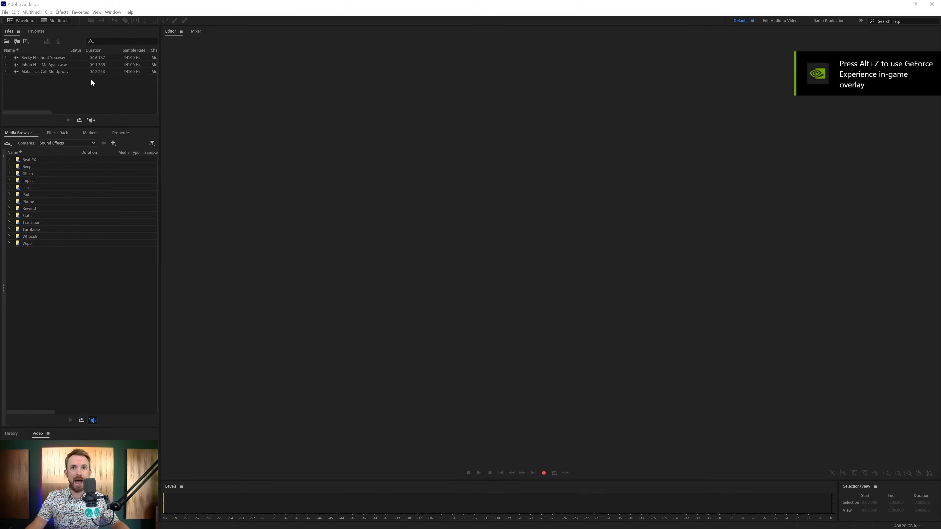
Open Mabel - Don't Call Me Up.wav in the waveform editor and show the Beat Edit extension.
double_click(36, 65)
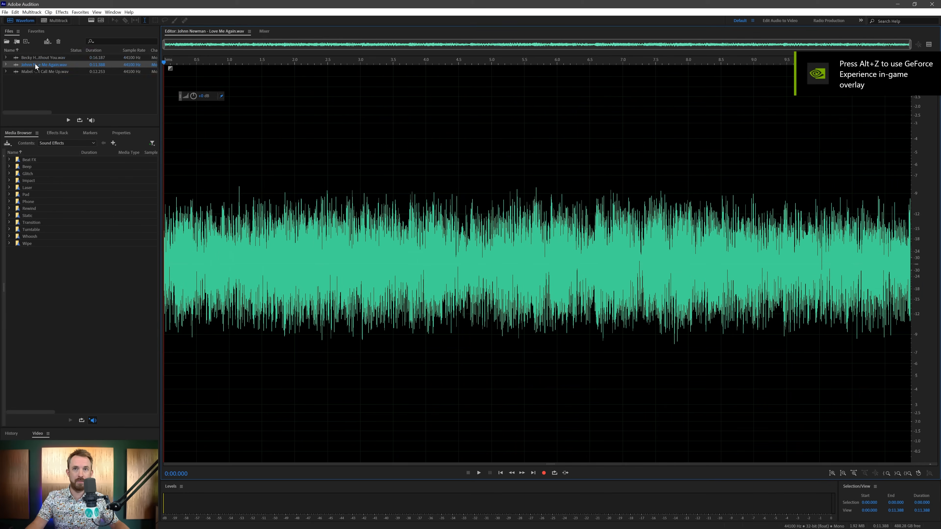
double_click(35, 71)
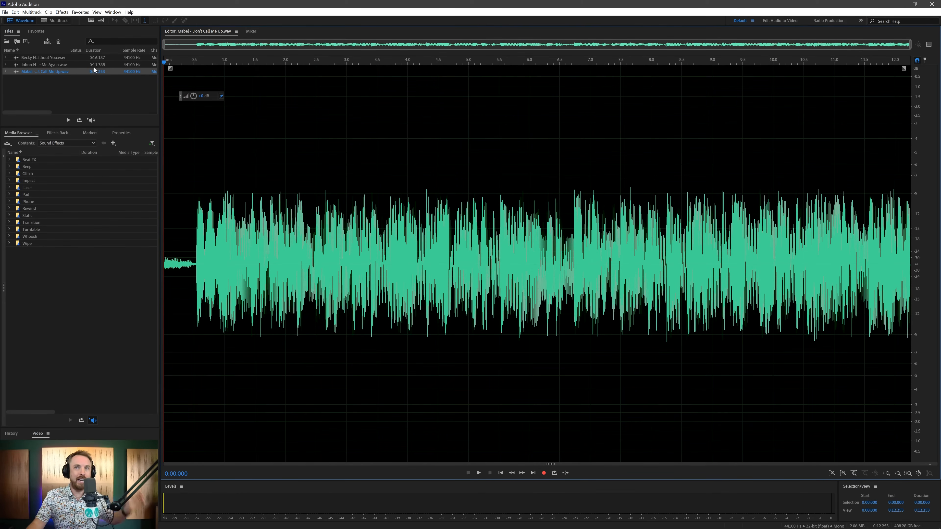
click(108, 13)
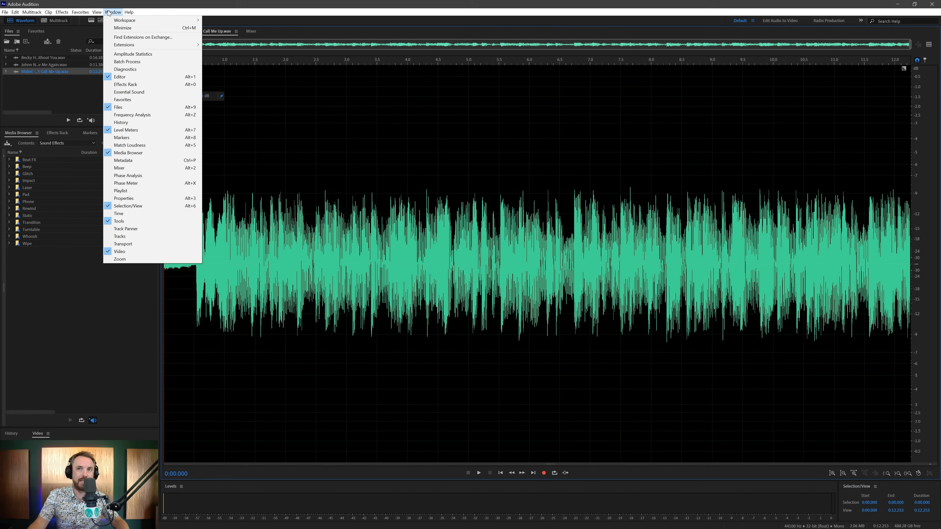
mouse_move(177, 47)
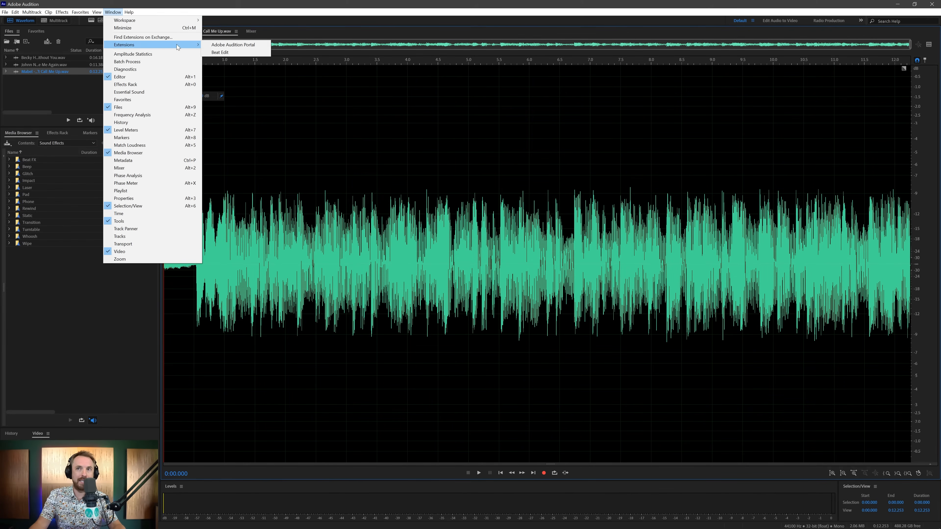
click(209, 52)
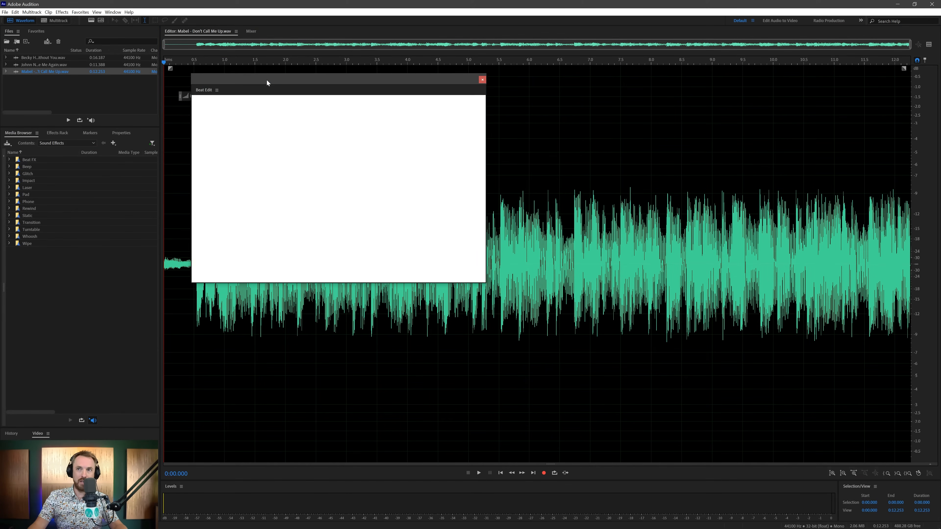
drag(264, 78, 27, 33)
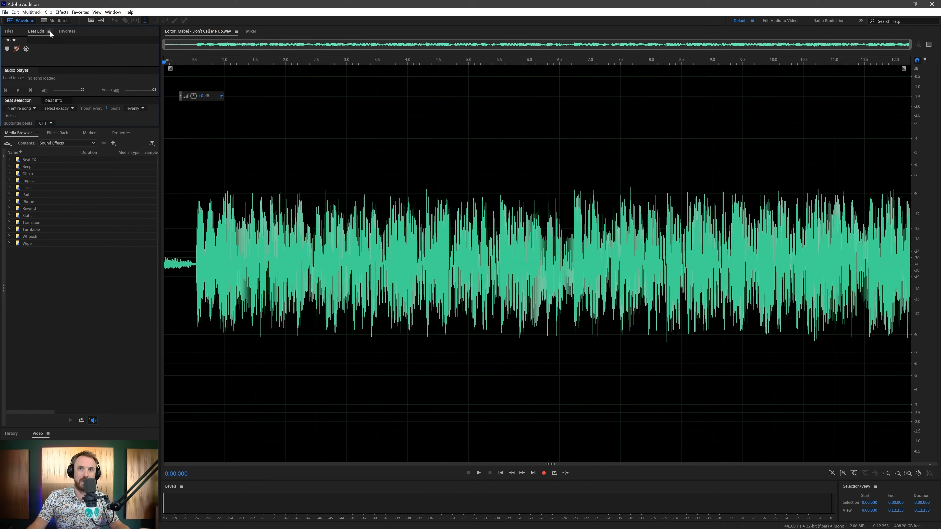
click(50, 32)
click(58, 41)
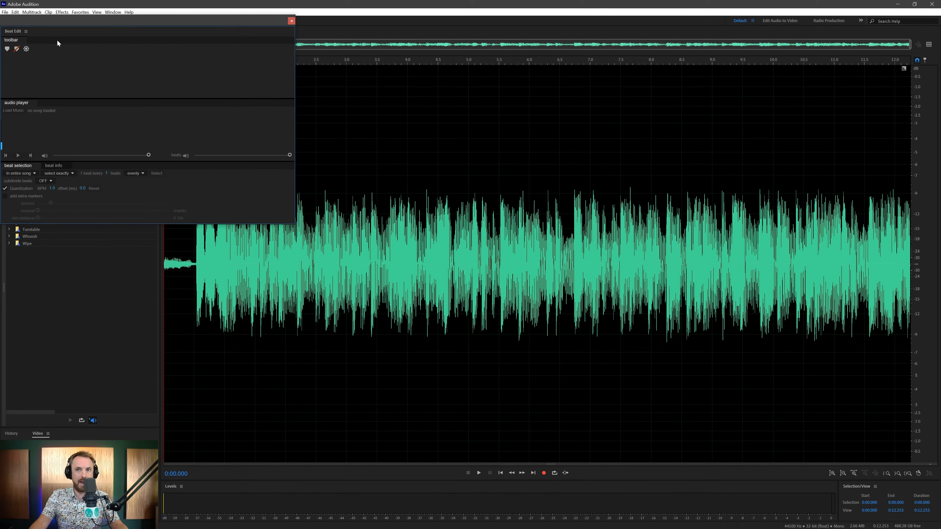
drag(118, 19, 339, 79)
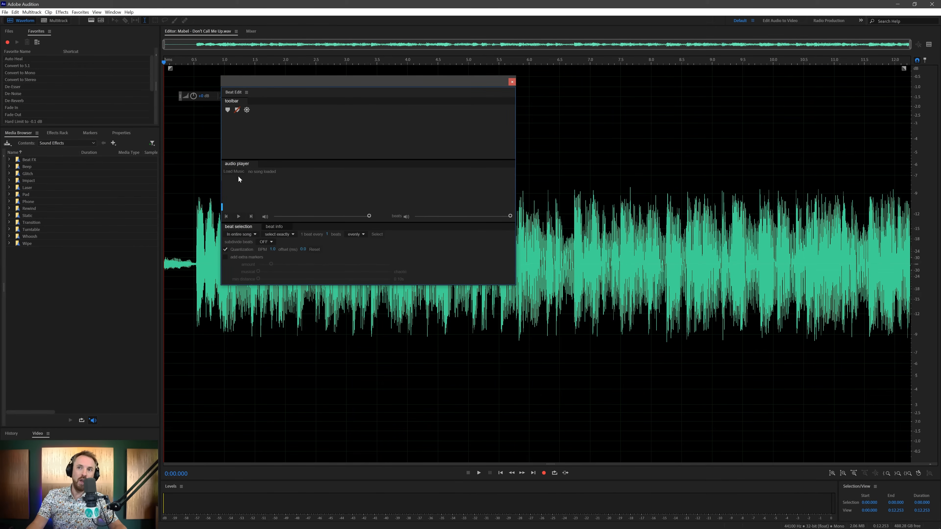
click(8, 31)
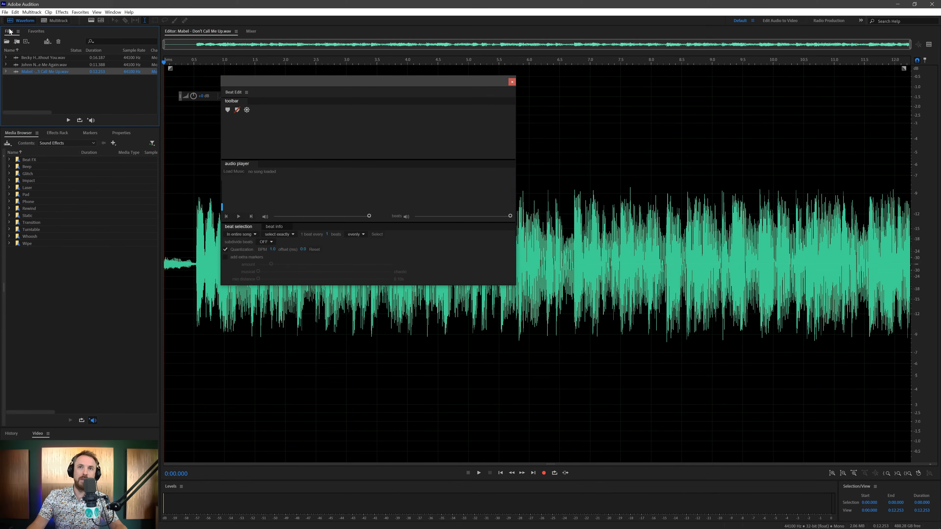
Load Mabel - Don't Call Me Up.wav into Beat Edit, preview its beats and create beat markers across the entire song.
click(233, 172)
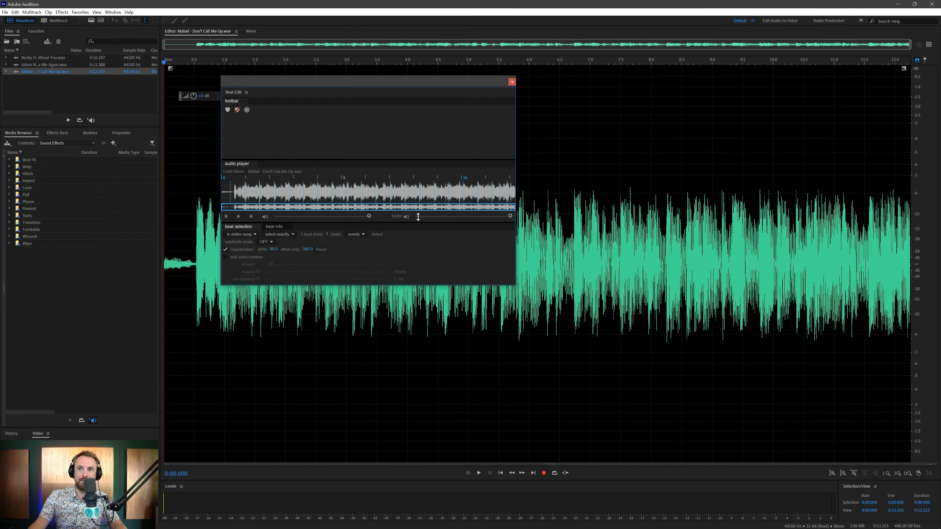
click(239, 217)
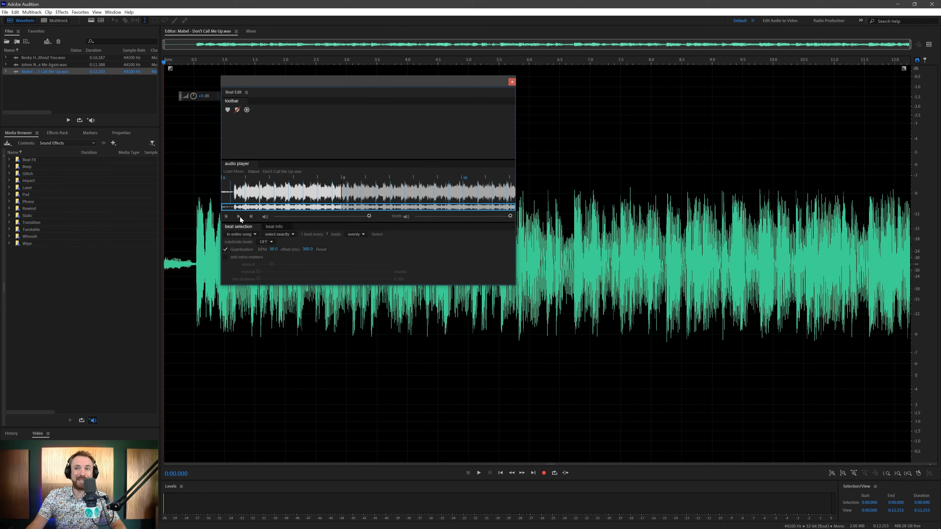
click(227, 111)
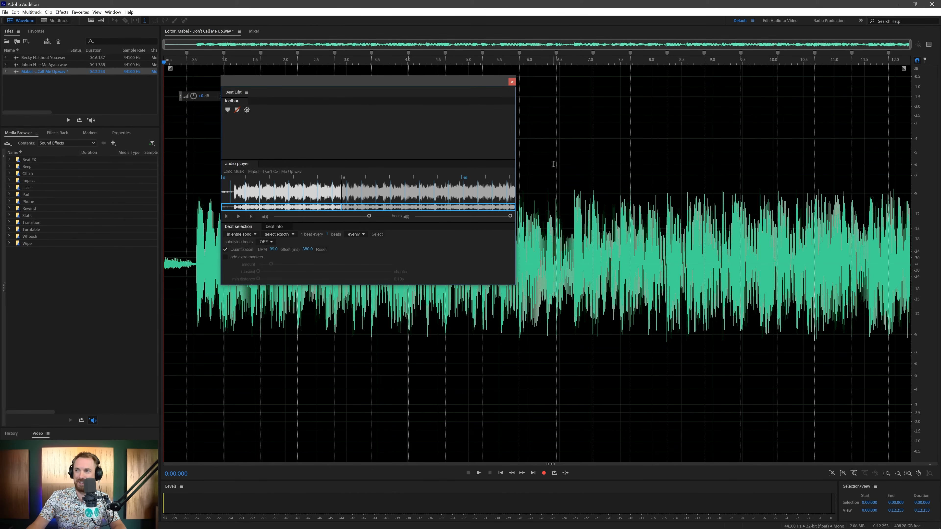
drag(494, 89, 729, 200)
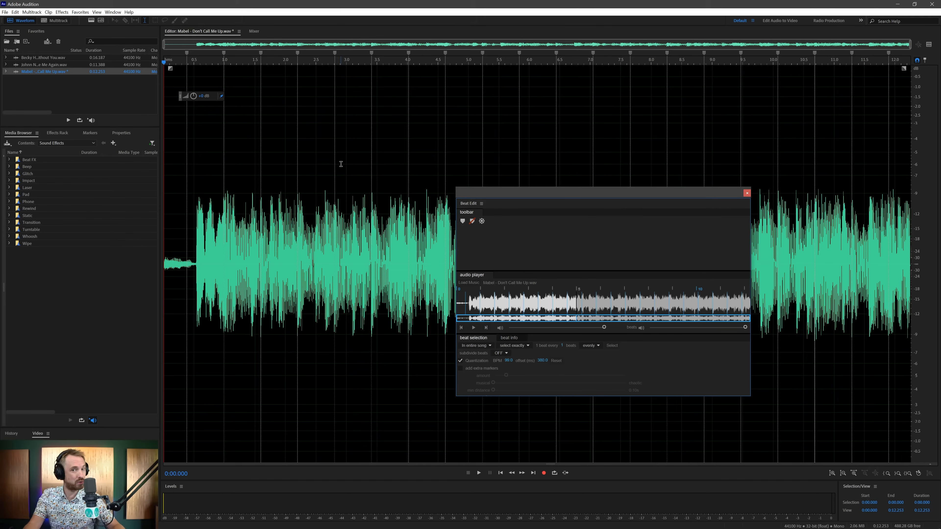
Open the Love Me Again song in the waveform editor and load it into Beat Edit for beat detection.
double_click(67, 65)
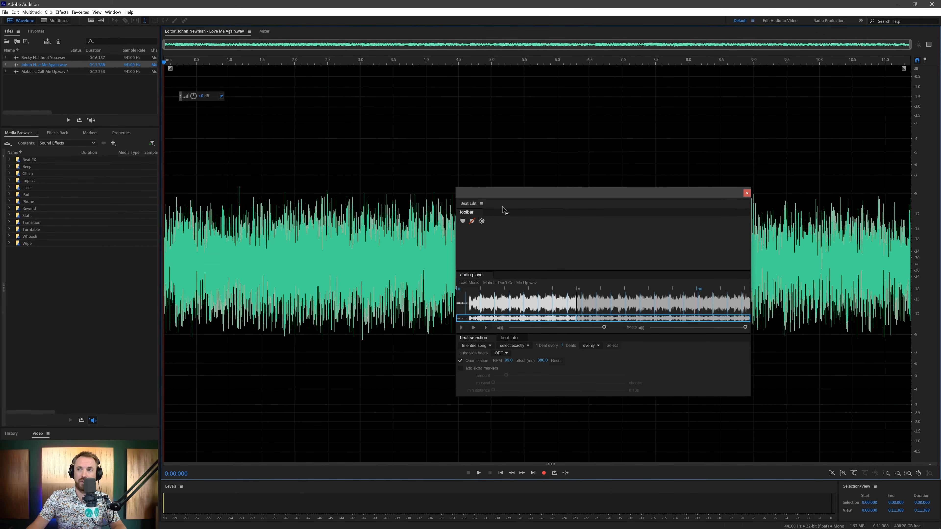
drag(505, 195, 289, 134)
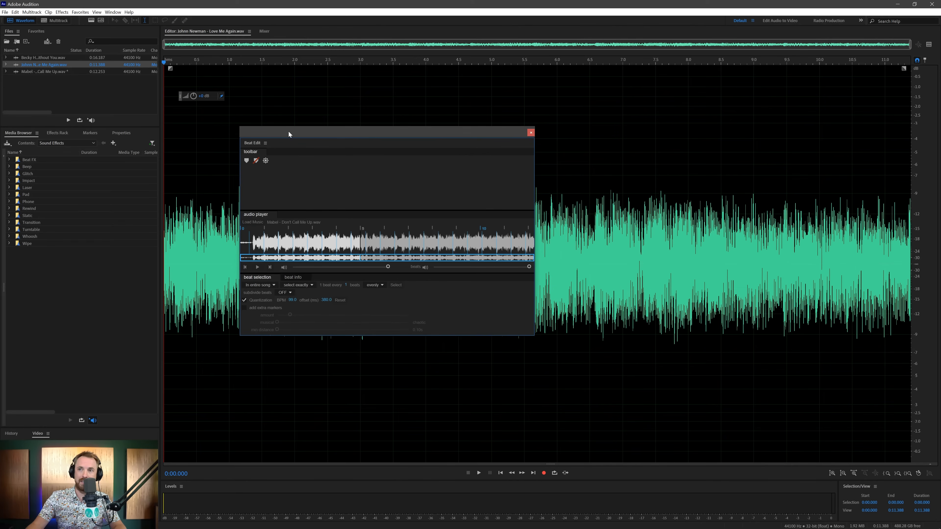
click(253, 223)
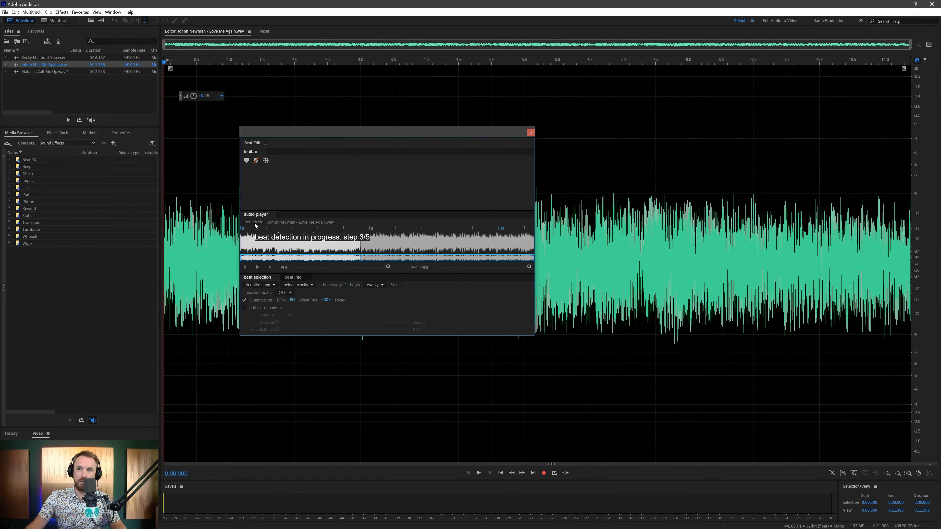
Preview the detected beats of Love Me Again, create markers for them and close Beat Edit.
click(257, 267)
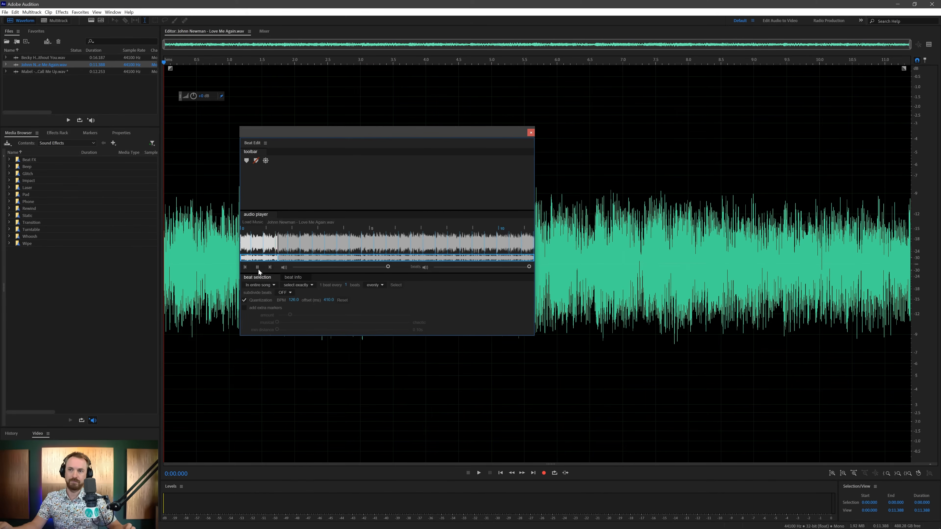
click(258, 269)
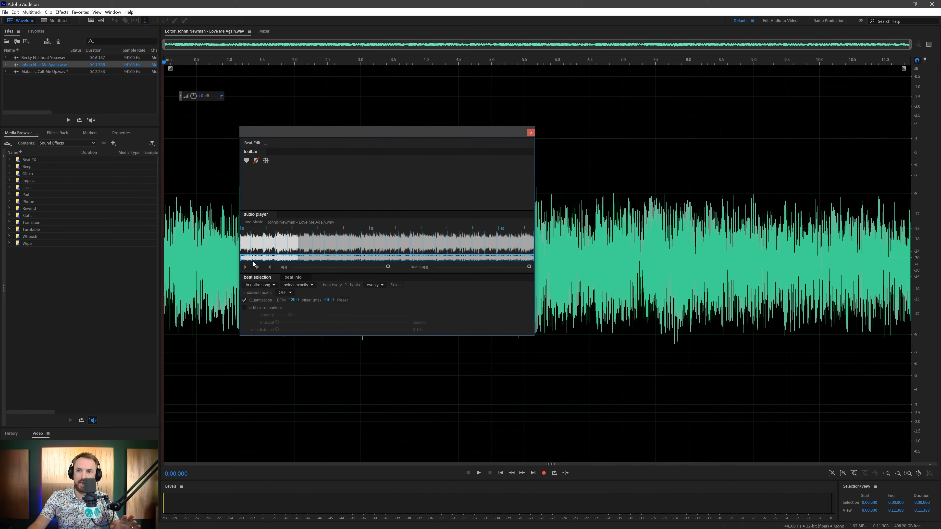
click(257, 268)
click(352, 267)
drag(354, 268, 389, 268)
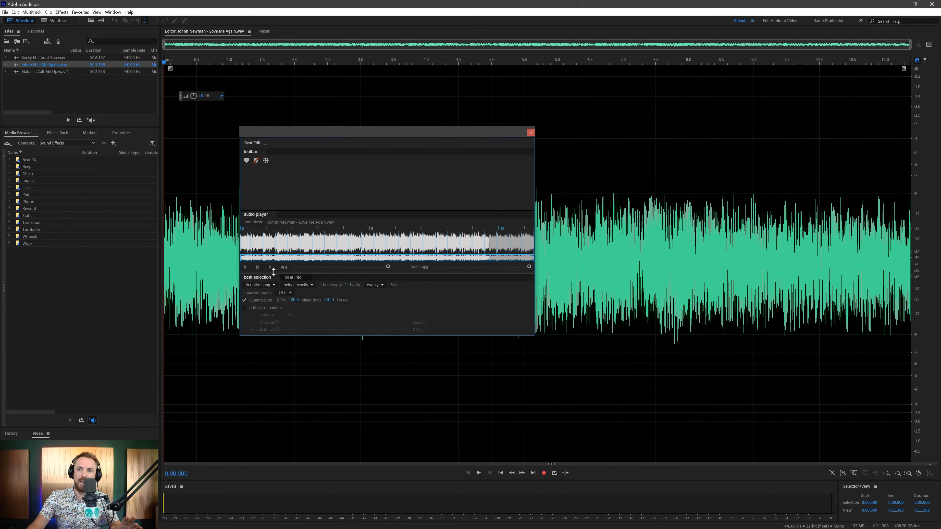
click(257, 267)
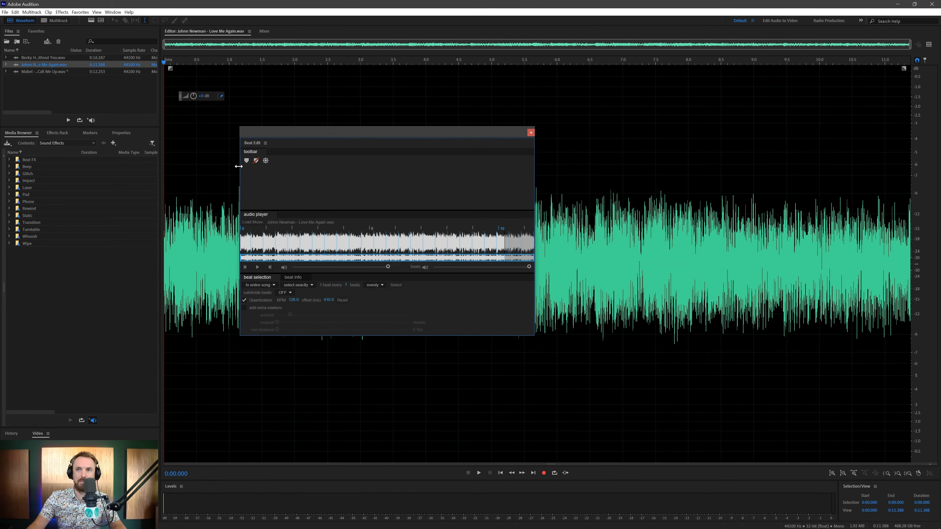
click(247, 161)
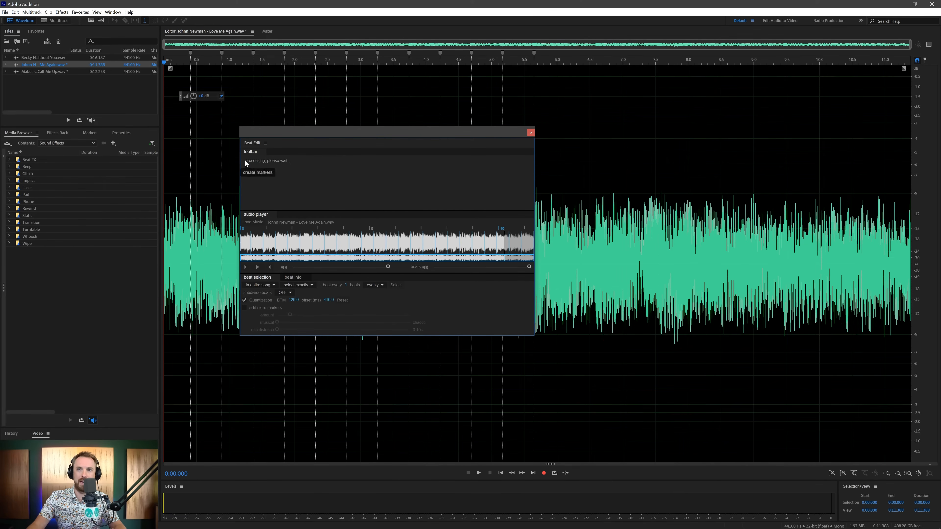
click(530, 133)
Open Becky Hill - Better Off Without You.wav in the waveform editor and load it into a reopened Beat Edit.
double_click(45, 58)
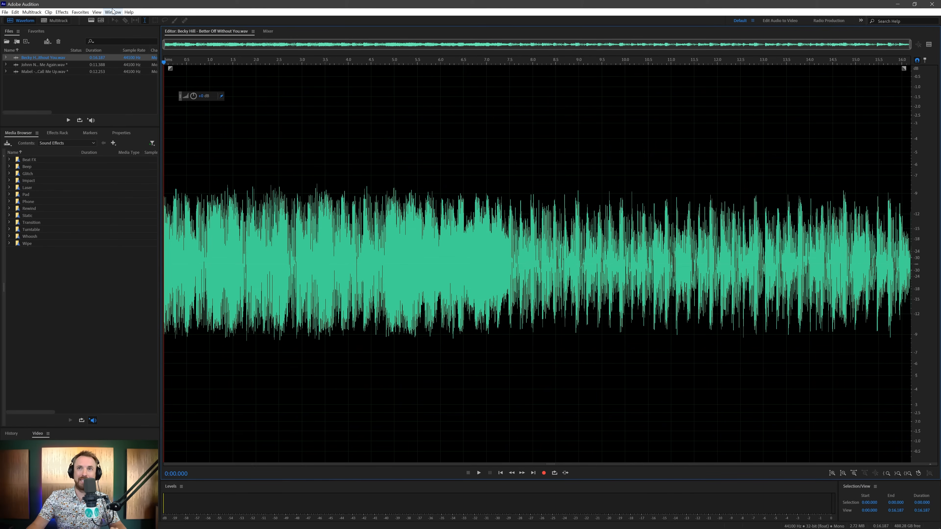
click(113, 12)
mouse_move(192, 45)
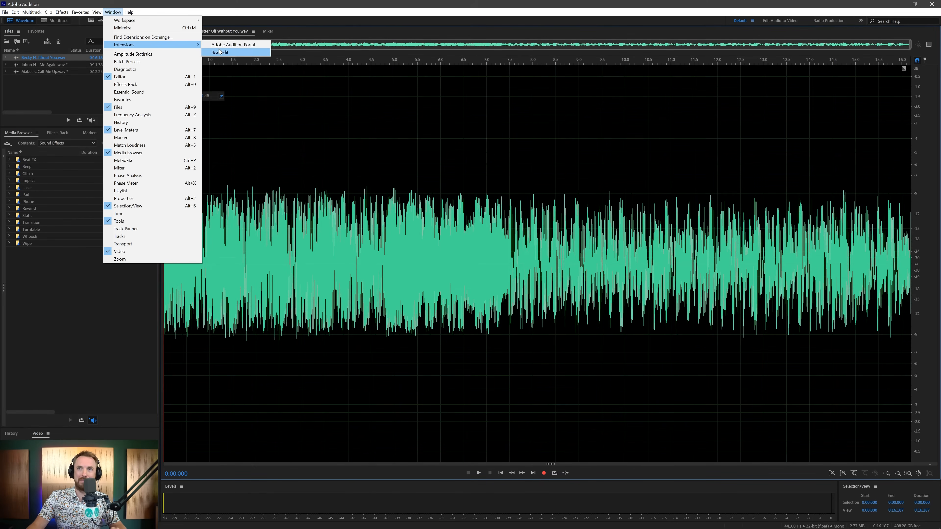
click(220, 52)
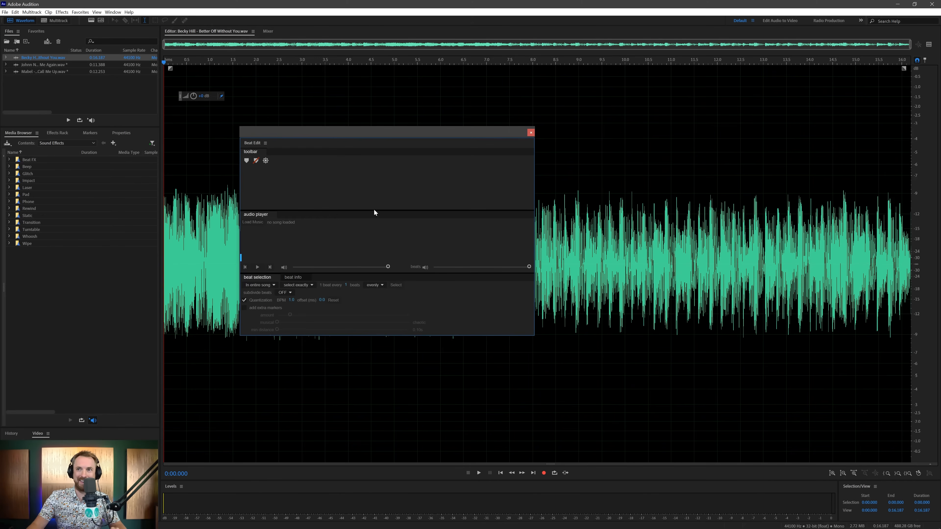
click(253, 222)
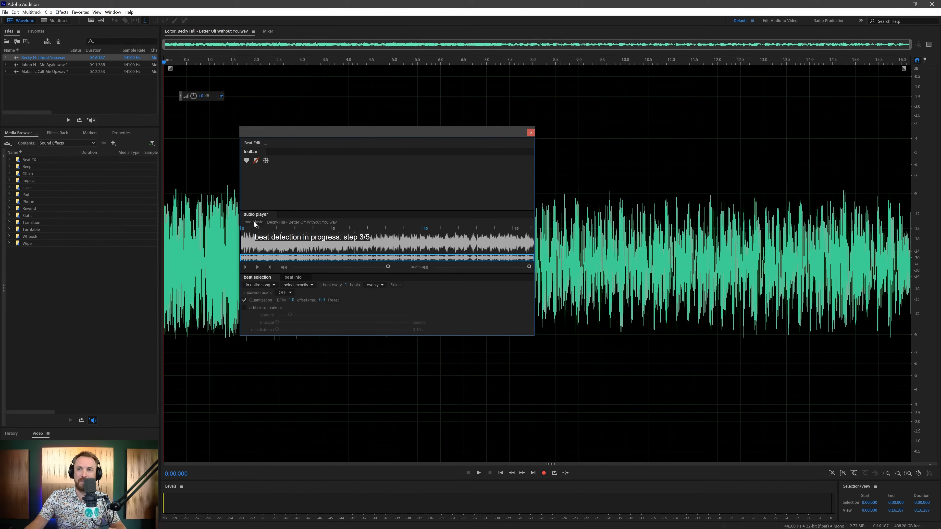
Set the beat subdivision to 2 for Better Off Without You and listen to the beats before and after the change.
click(257, 267)
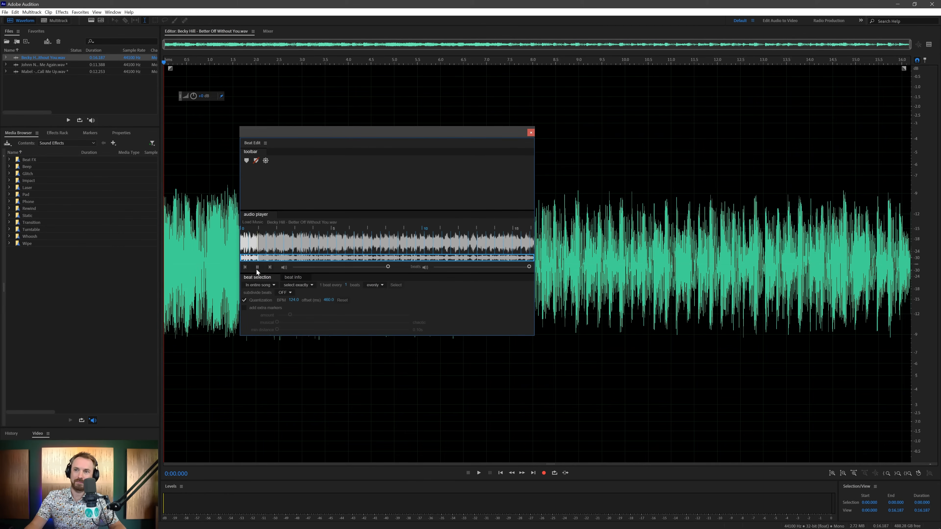
click(257, 269)
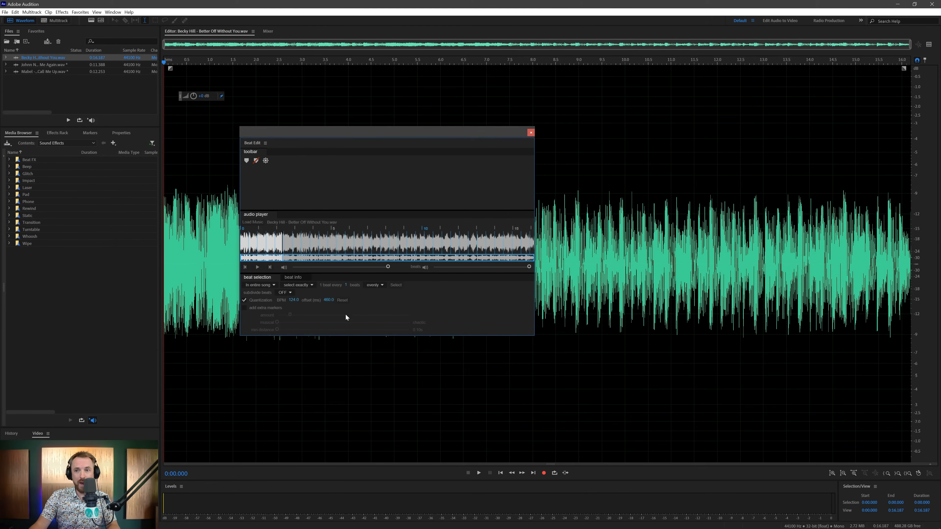
click(291, 294)
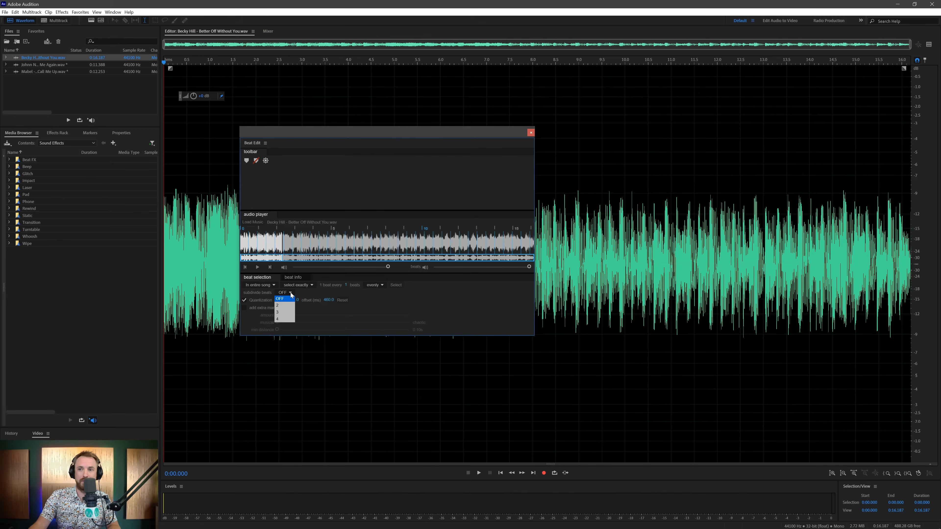
click(285, 306)
click(259, 267)
click(258, 267)
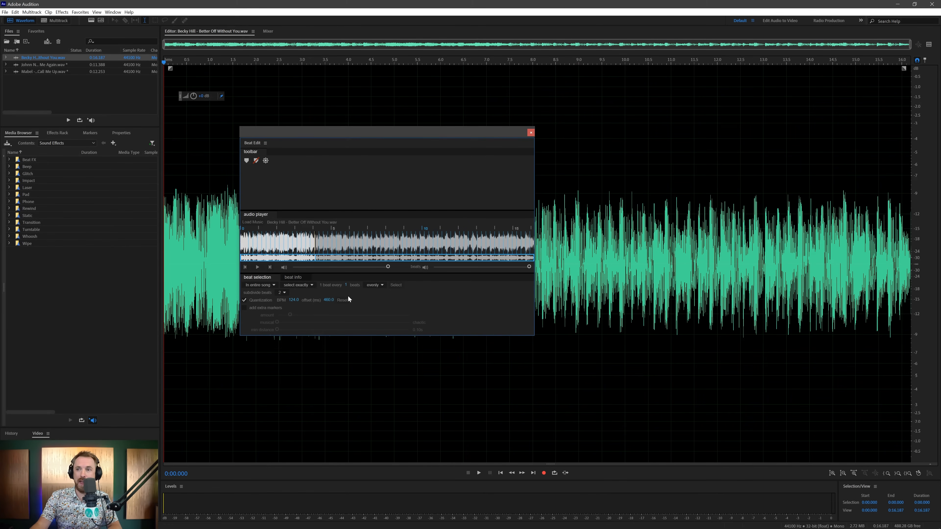
Reduce the beat selection for Better Off Without You to 1 beat every 2 beats, evenly, across the entire song.
click(348, 285)
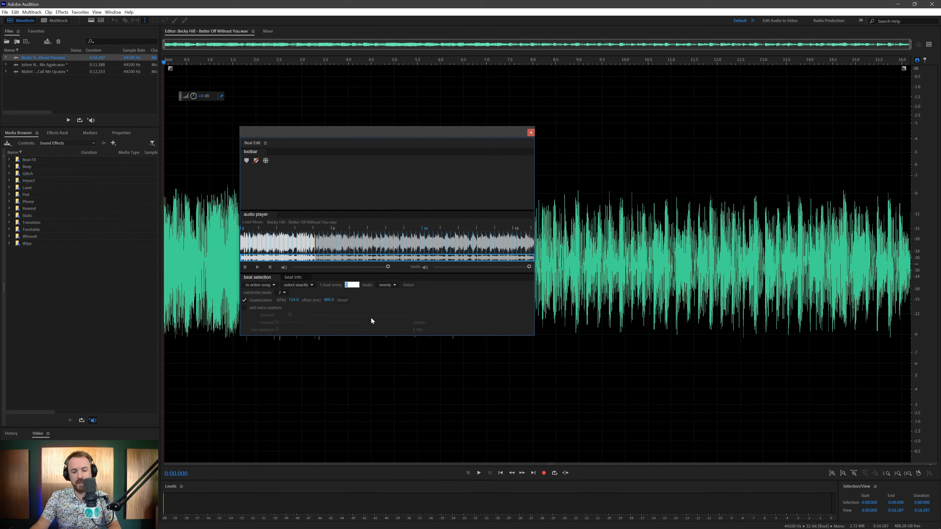
text(2)
key(Return)
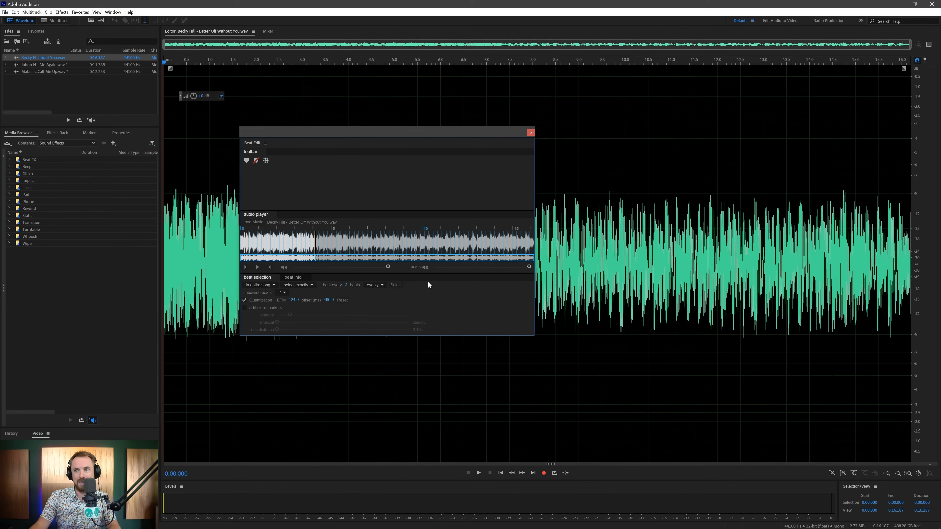
click(396, 285)
Preview the reduced beat selection of Better Off Without You, create markers from it and close Beat Edit.
click(258, 267)
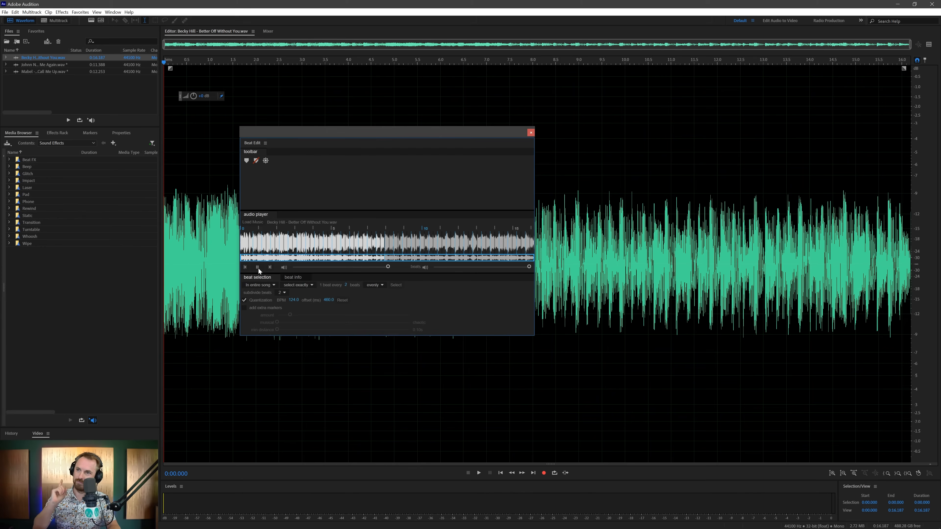
click(257, 267)
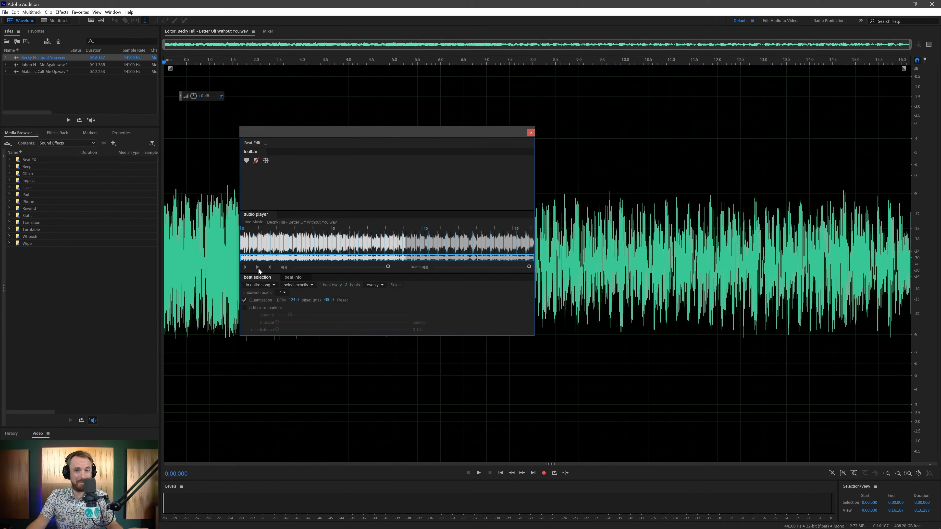
click(246, 162)
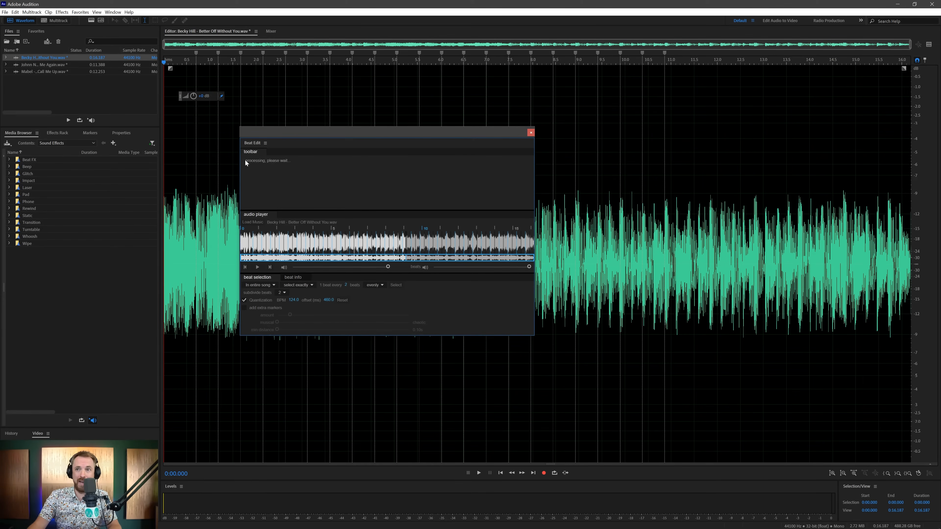
click(530, 133)
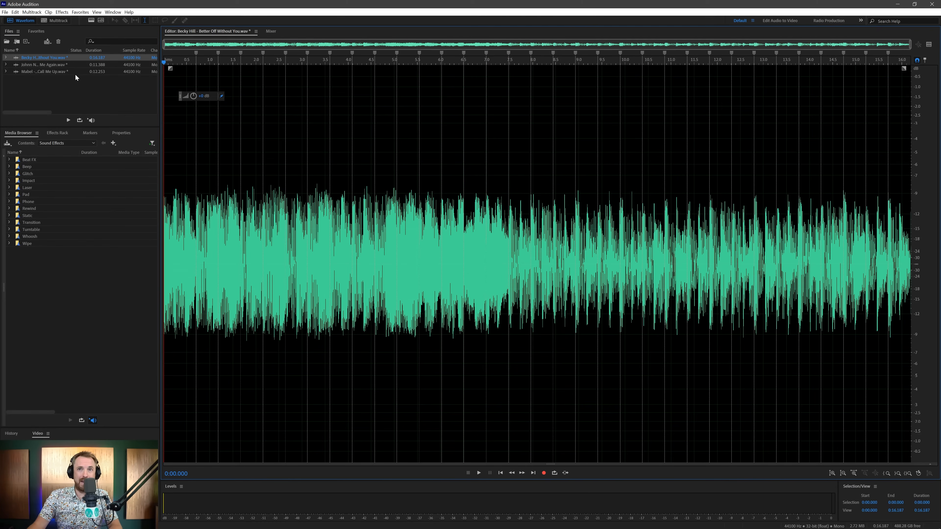
Reload Love Me Again into a reopened Beat Edit to check its detected tempo, and close Beat Edit.
double_click(47, 65)
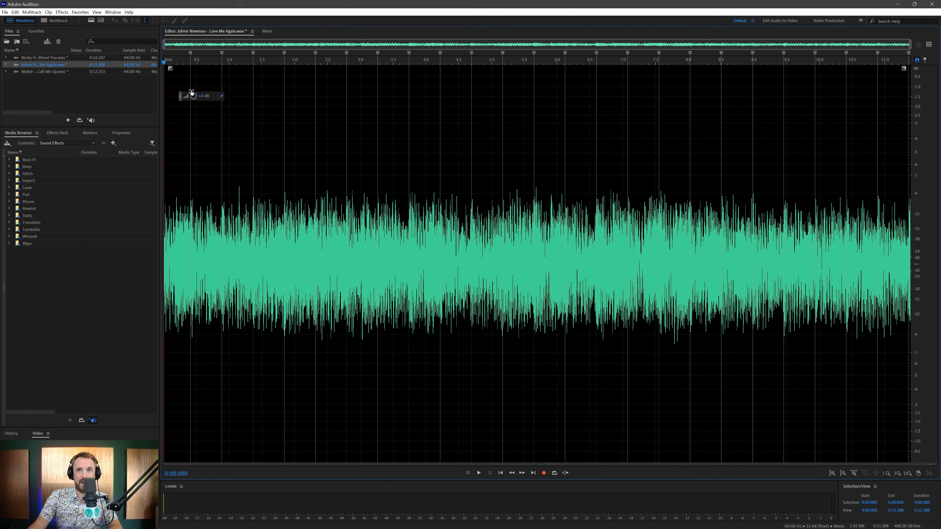
click(113, 11)
mouse_move(169, 45)
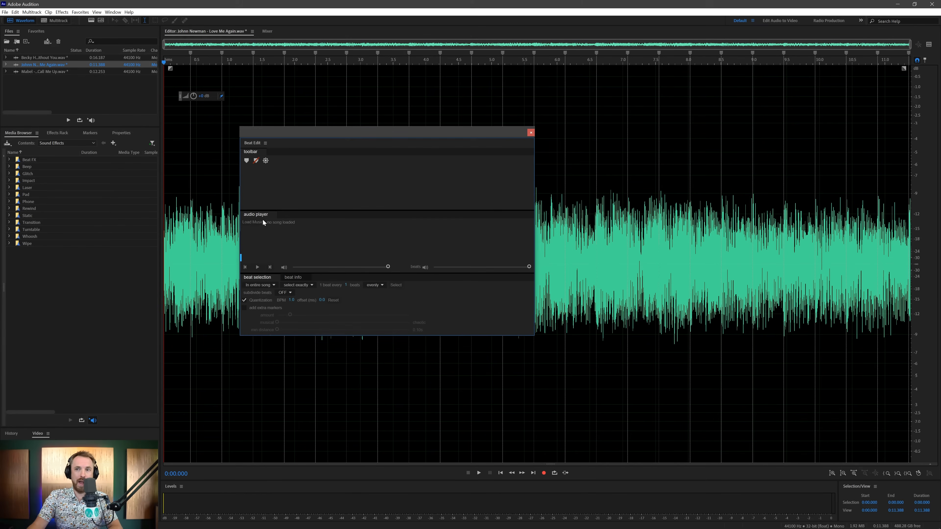
click(254, 223)
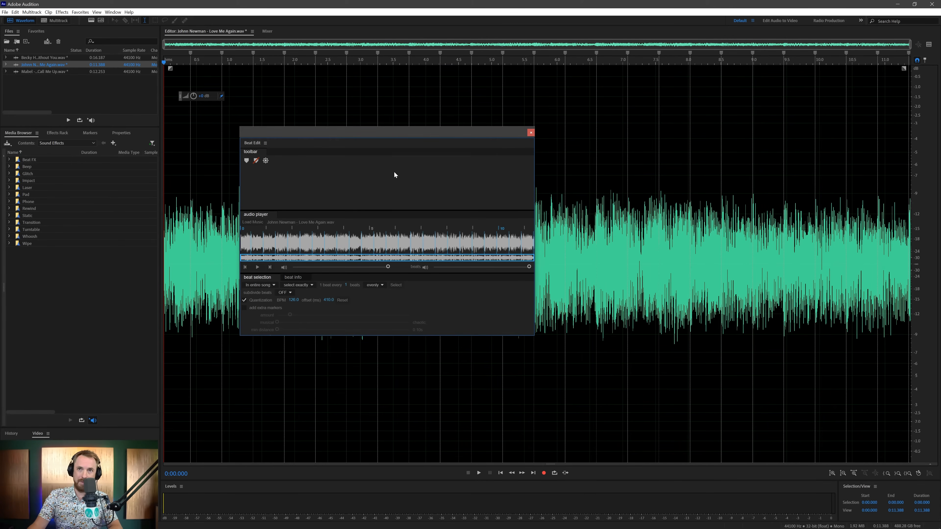
click(531, 133)
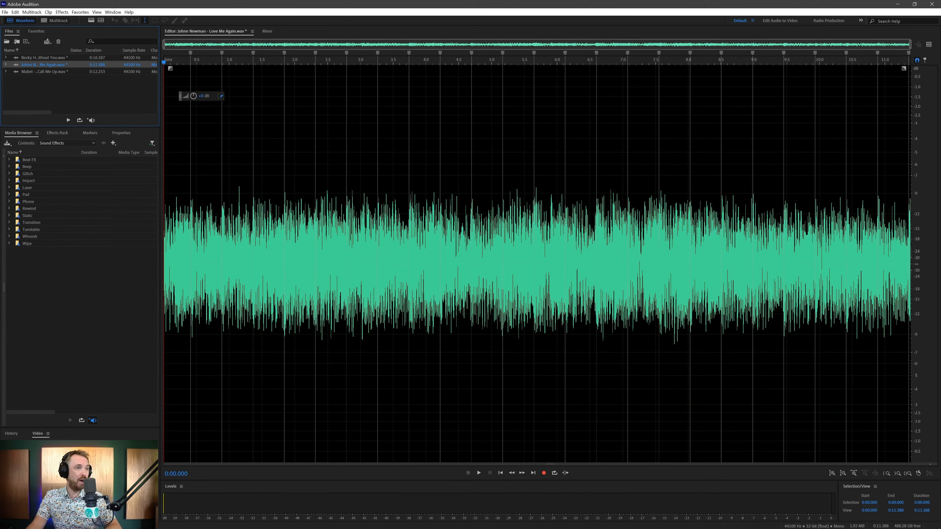
Import 126 BPM Drum Loop.wav, open it in the waveform editor and listen to its beginning.
drag(88, 162, 91, 95)
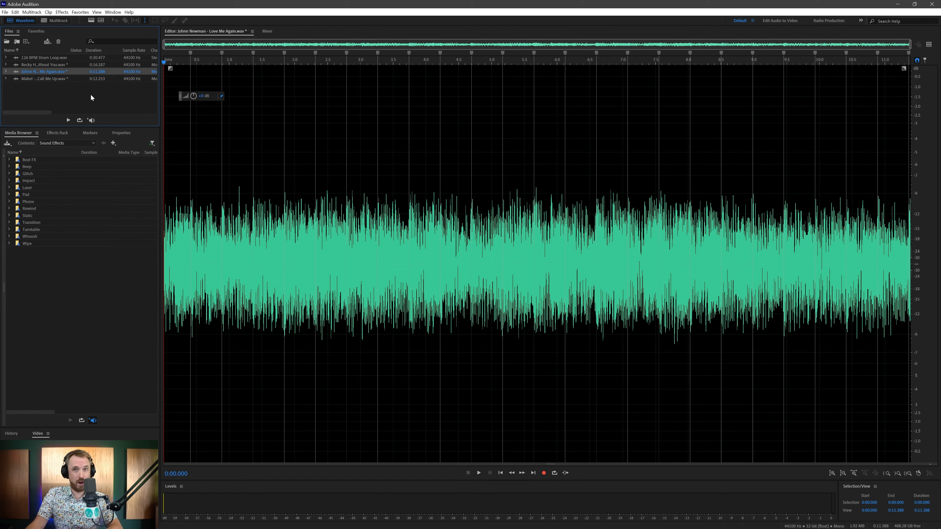
double_click(56, 58)
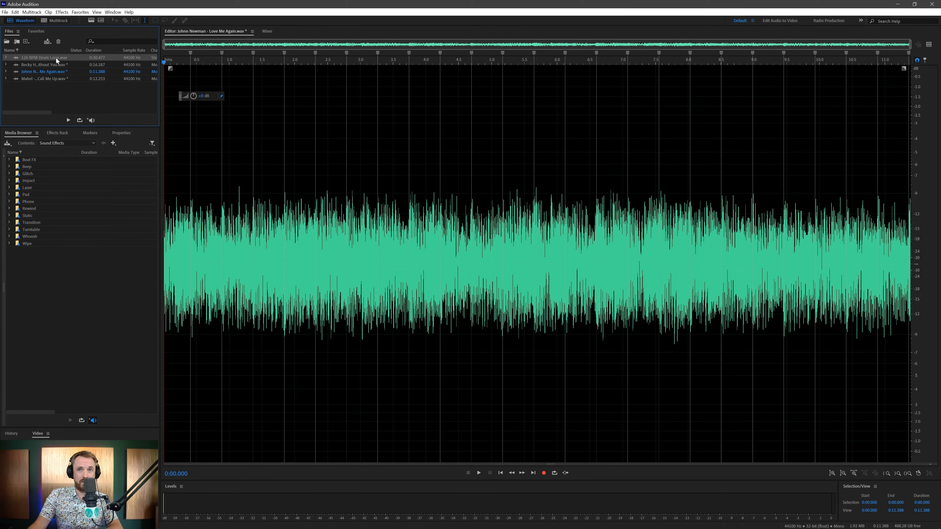
key(space)
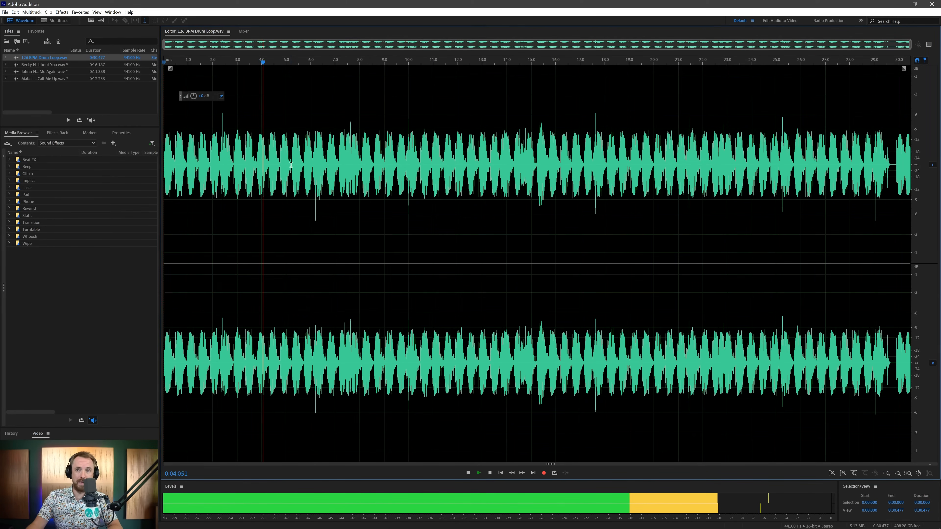
key(space)
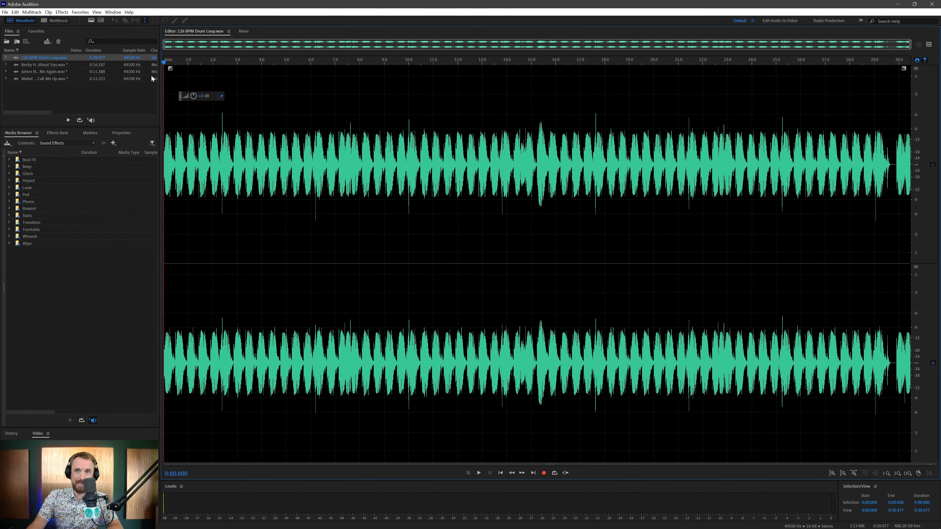
Reopen Beat Edit and load the 126 BPM Drum Loop into it for beat detection.
click(113, 12)
mouse_move(173, 45)
click(213, 53)
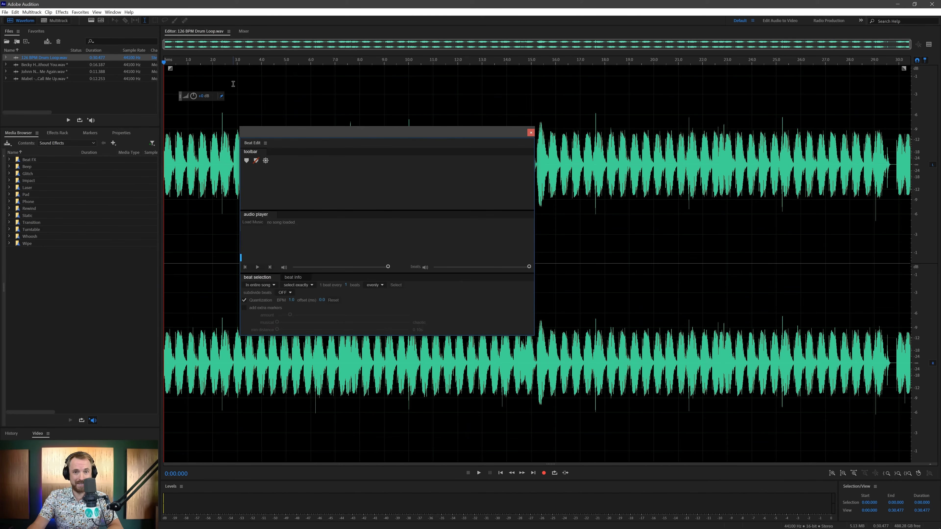
click(257, 222)
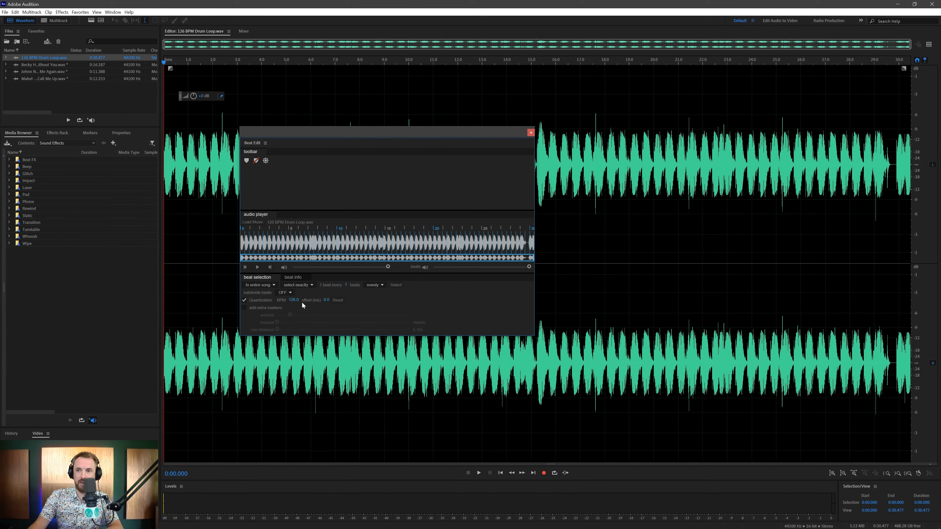
Preview the detected beats of the drum loop, create markers for them and close Beat Edit.
click(257, 267)
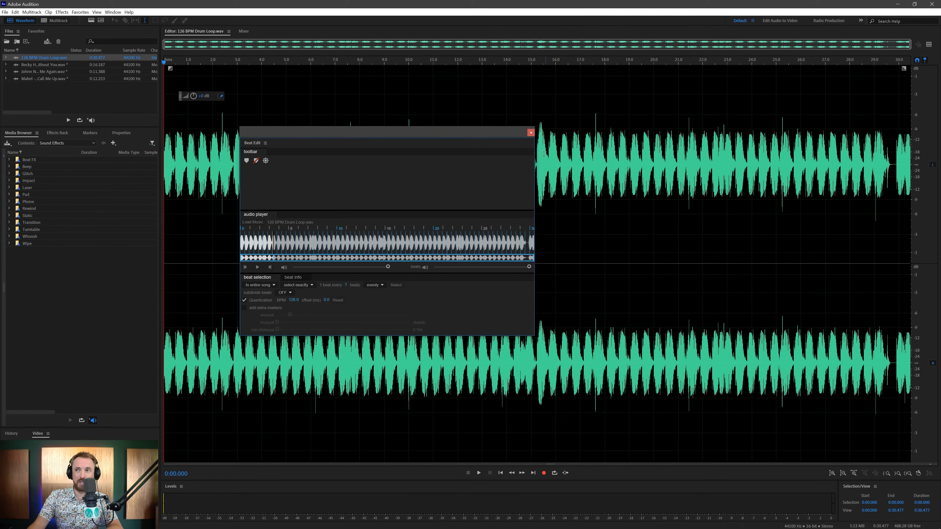
click(247, 160)
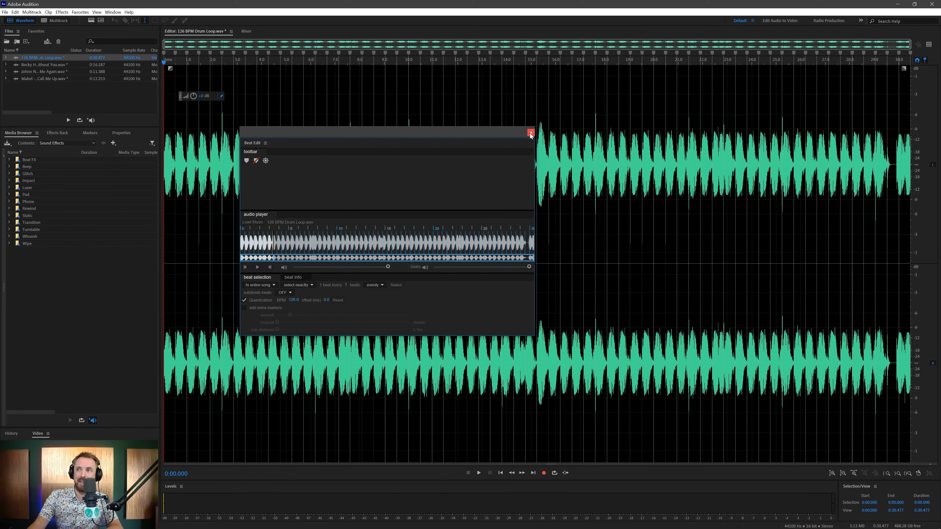
click(530, 133)
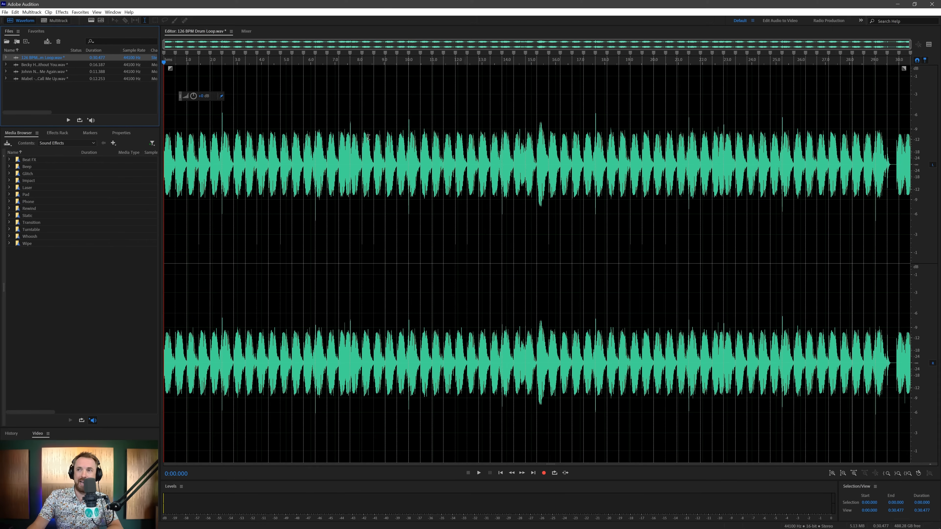
Create a new multitrack session named Beat Mix with the default settings.
click(57, 21)
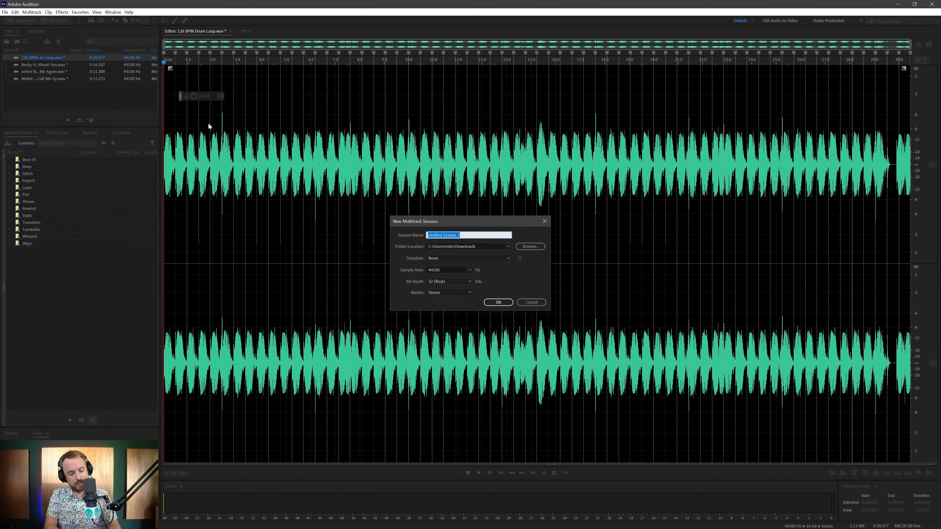
text(Beat Mix)
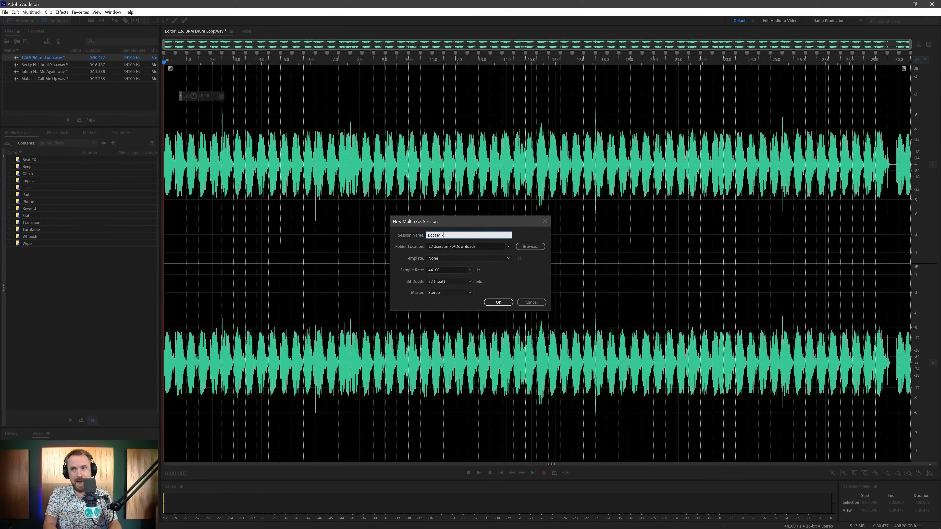
key(Return)
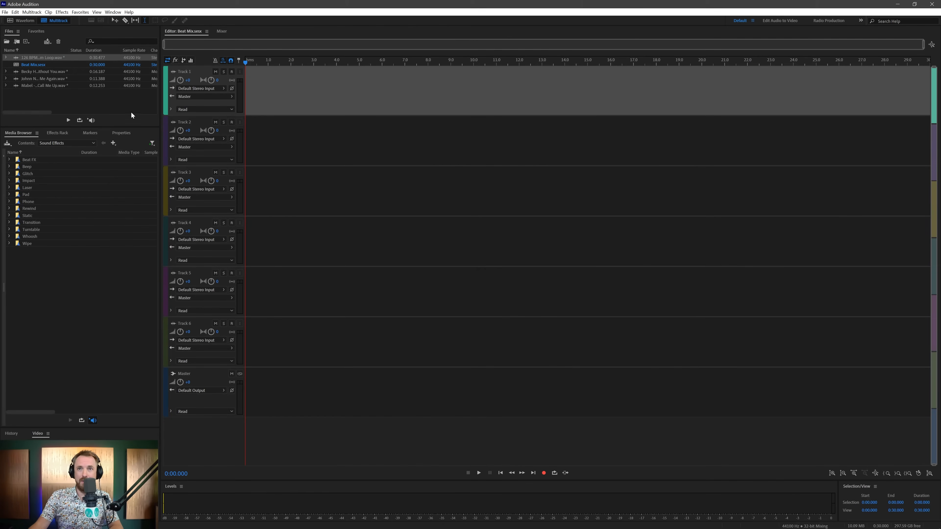
Place the 126 BPM Drum Loop on Track 1 and Love Me Again on Track 2, both at the session start.
drag(31, 59, 226, 94)
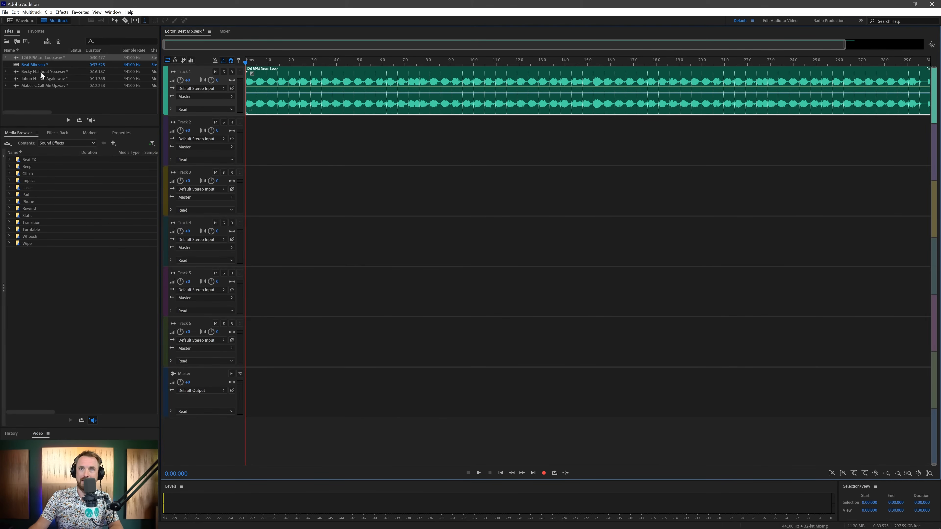
drag(38, 79, 226, 150)
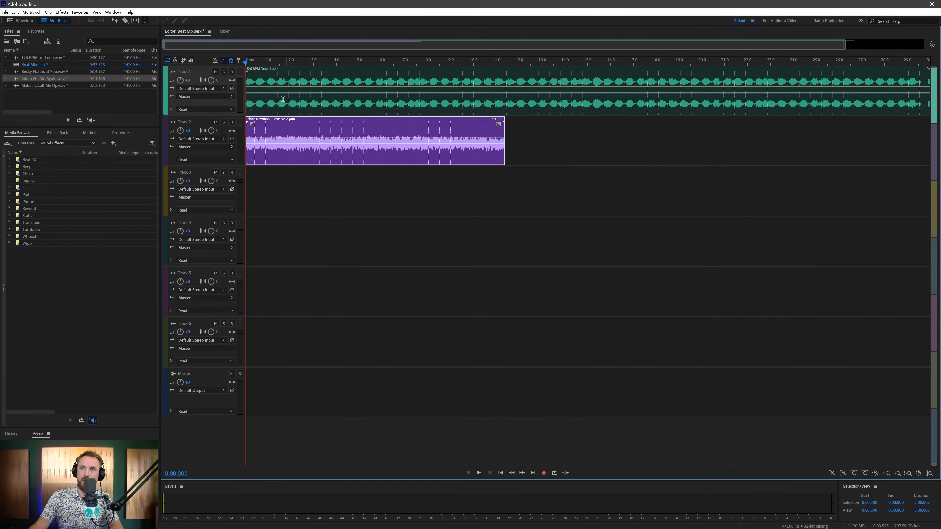
Shift the Love Me Again clip on Track 2 slightly later so its beat markers line up with the drum loop's markers.
scroll(258, 65, up, 8)
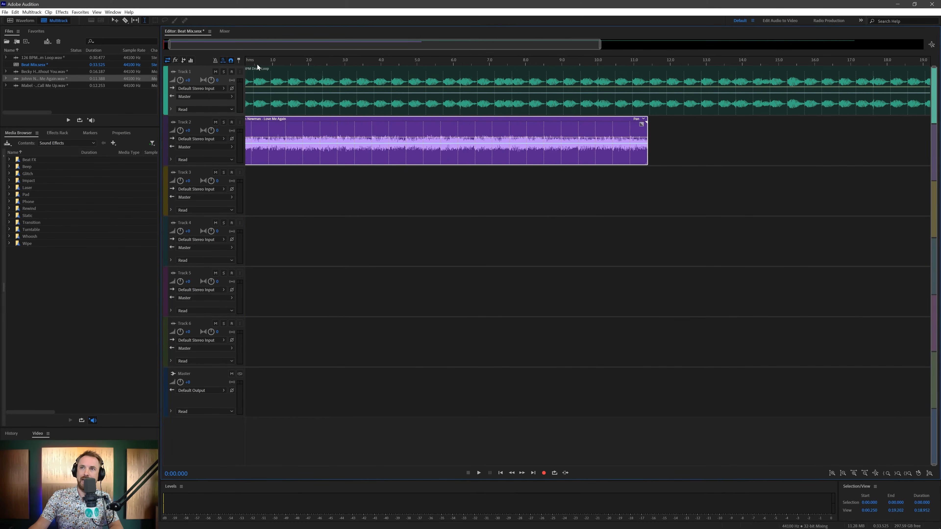
scroll(257, 65, up, 2)
scroll(181, 134, up, 3)
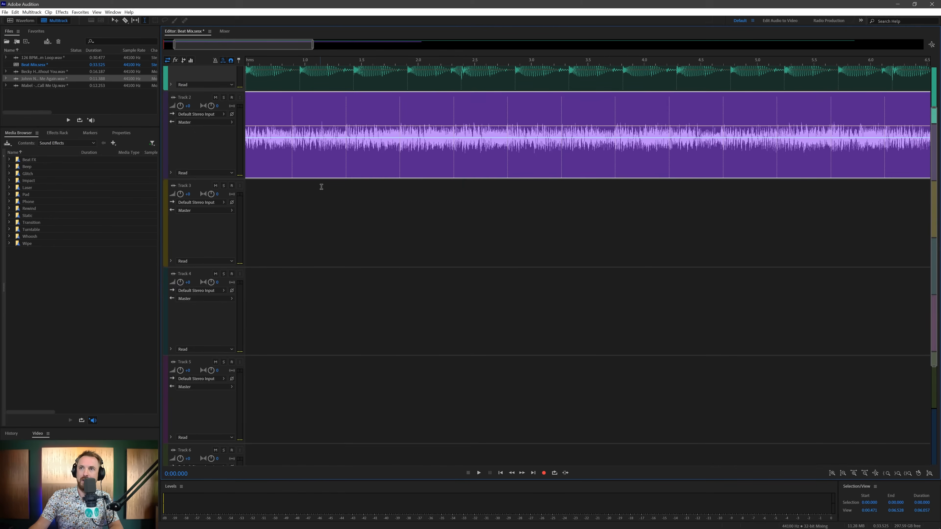
scroll(319, 181, down, 2)
scroll(324, 191, up, 4)
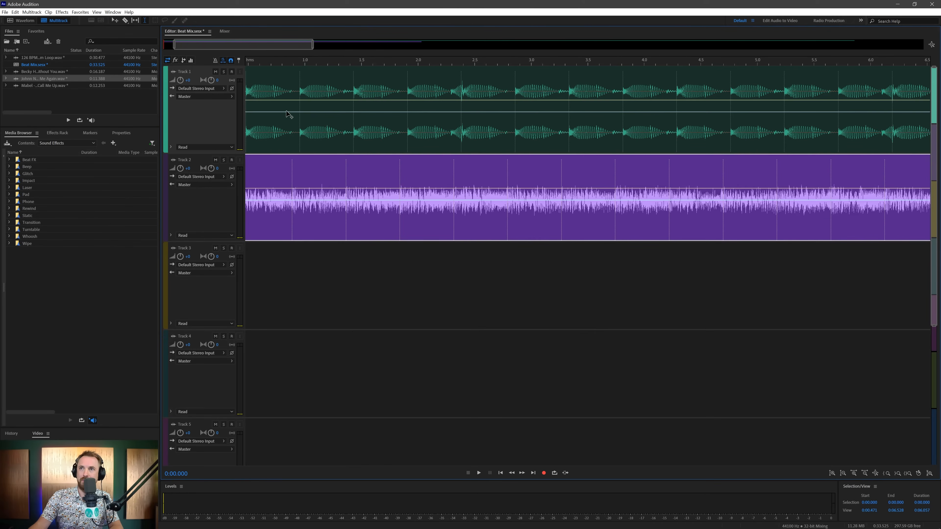
drag(262, 44, 233, 44)
drag(293, 165, 299, 165)
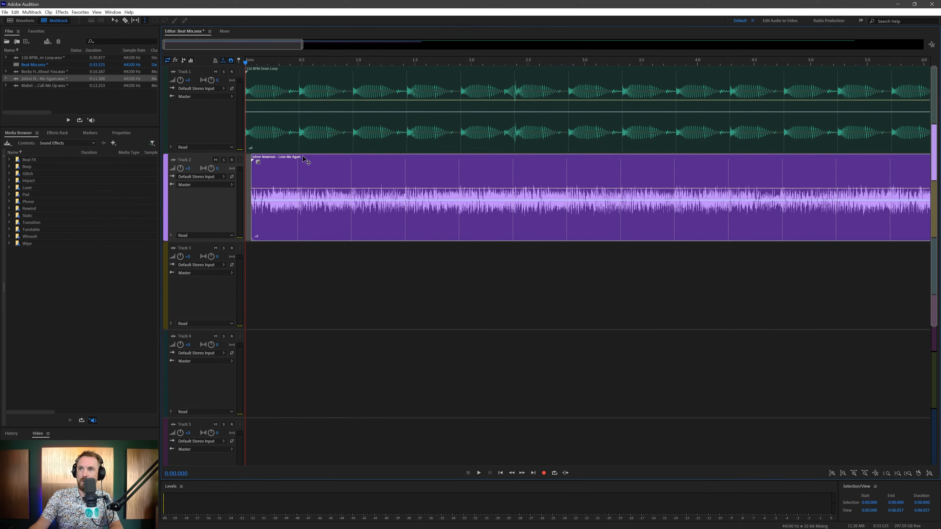
Play the drum loop and Love Me Again together from about 0.24 s to check the beat alignment.
click(273, 184)
key(space)
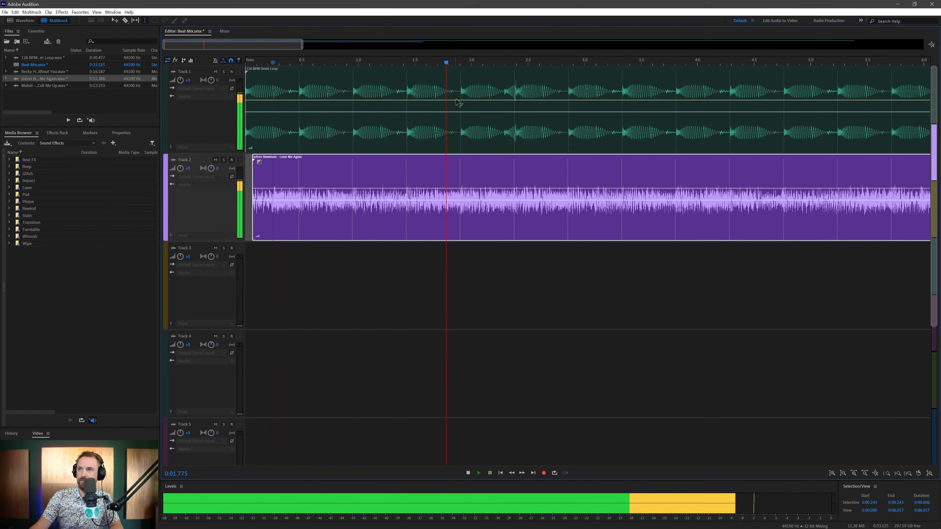
key(space)
key(space)
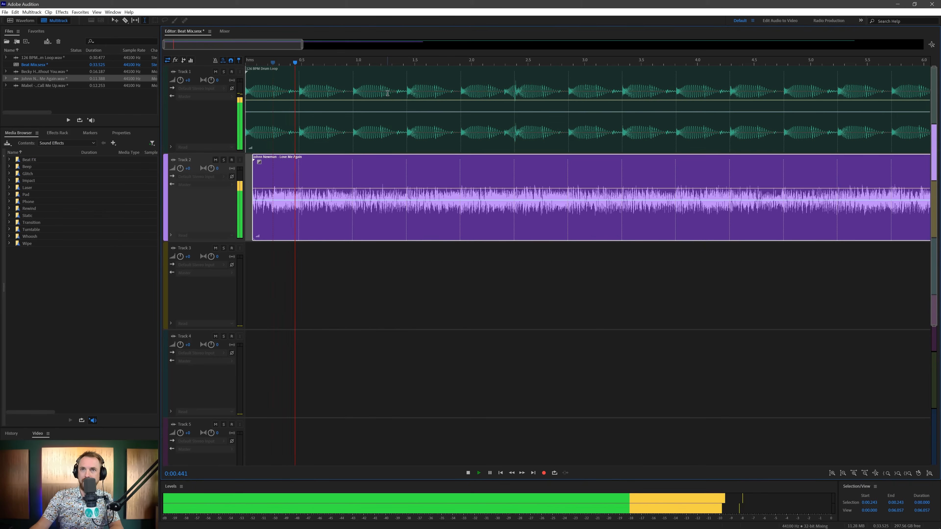
key(space)
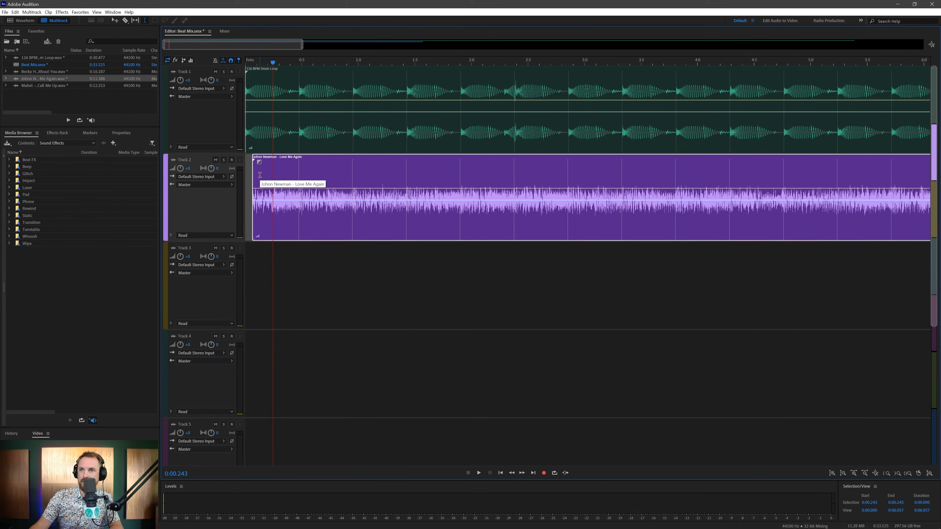
Trim the start of the Love Me Again clip to the beat marker at about 1.4 s and move the clip one beat later.
drag(254, 178, 377, 189)
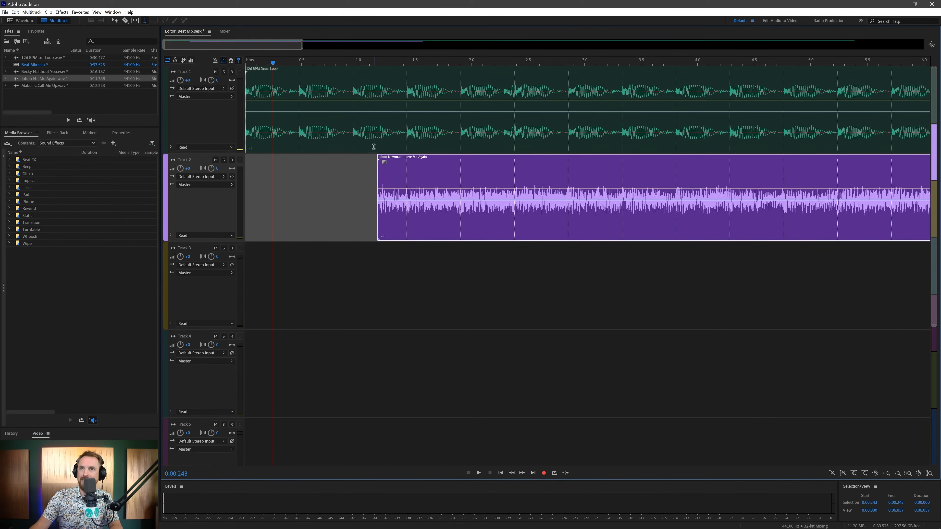
drag(377, 177, 405, 177)
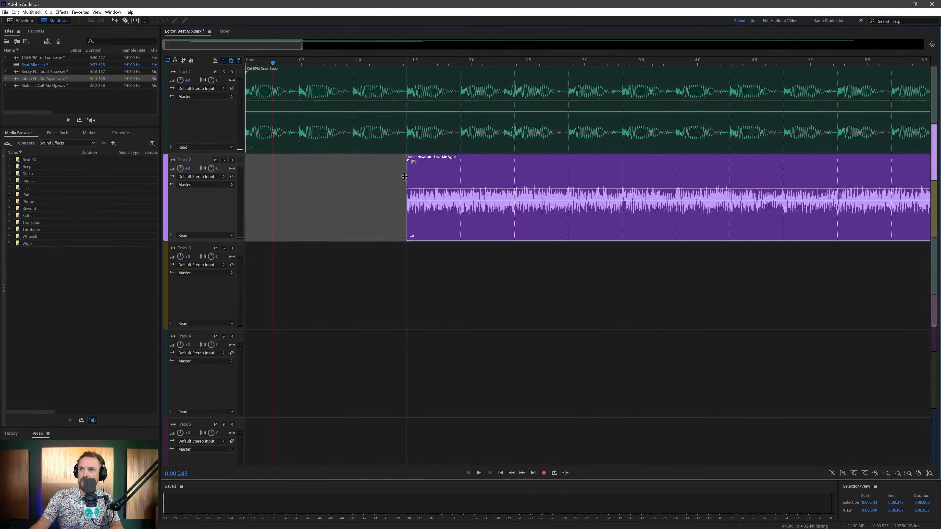
key(space)
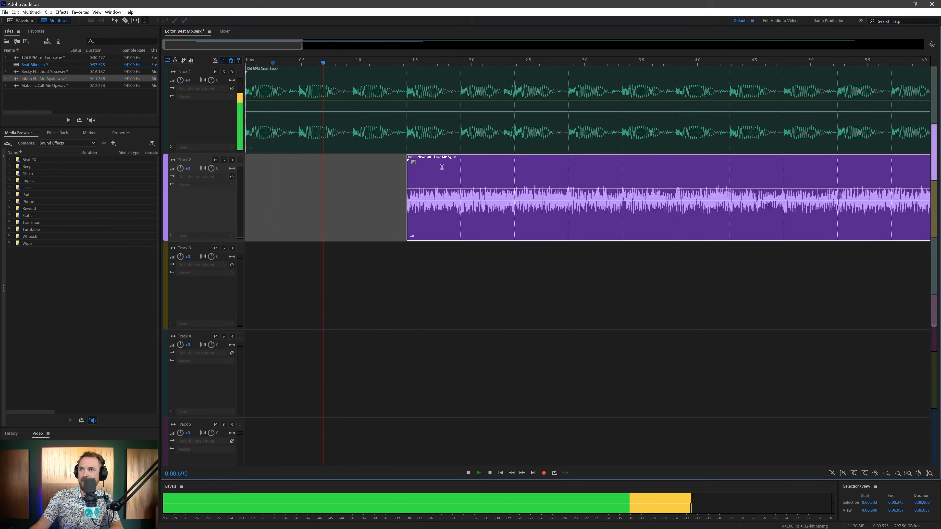
key(space)
drag(433, 164, 491, 162)
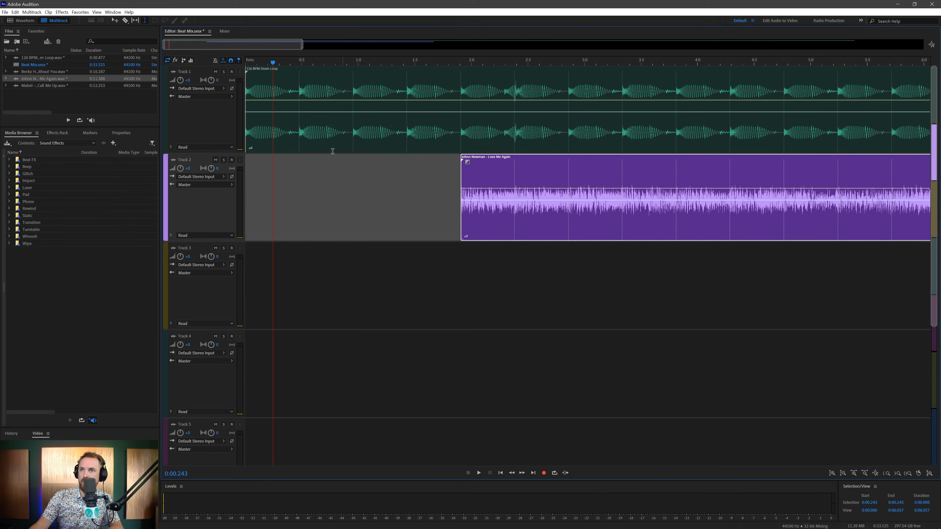
Play the session from the very start to check Love Me Again coming in over the drum loop.
drag(272, 63, 244, 64)
key(space)
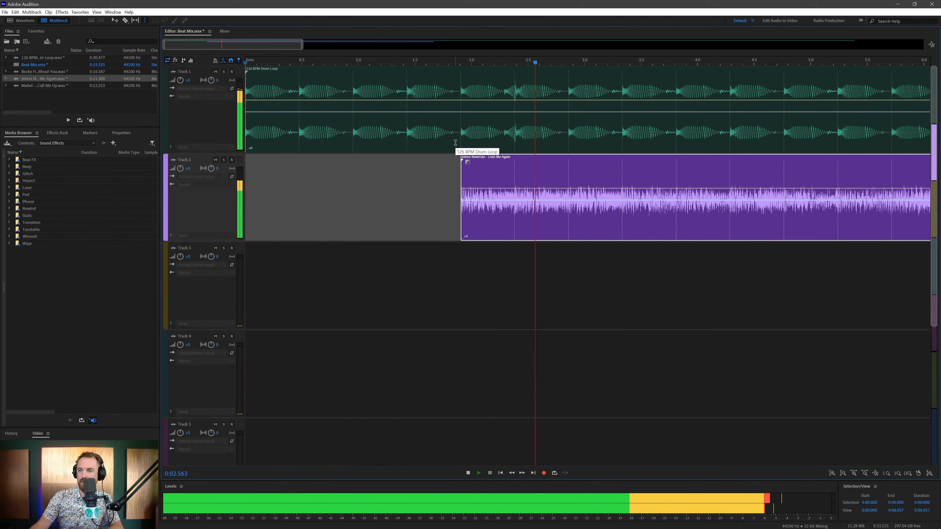
scroll(455, 143, down, 4)
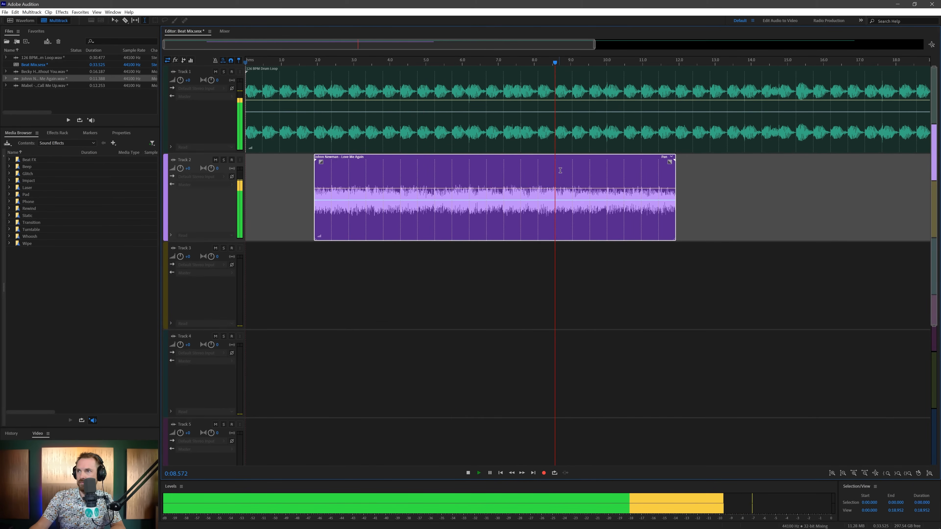
key(space)
Delete the part of the Love Me Again clip after about 9.5 s and play the session briefly from about 8.26 s.
drag(589, 181, 792, 188)
key(Delete)
click(544, 162)
key(space)
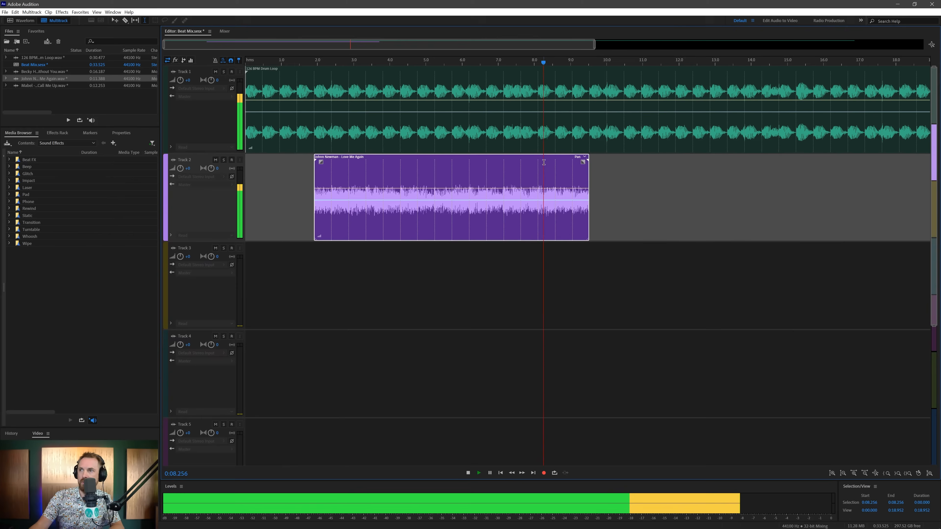
key(space)
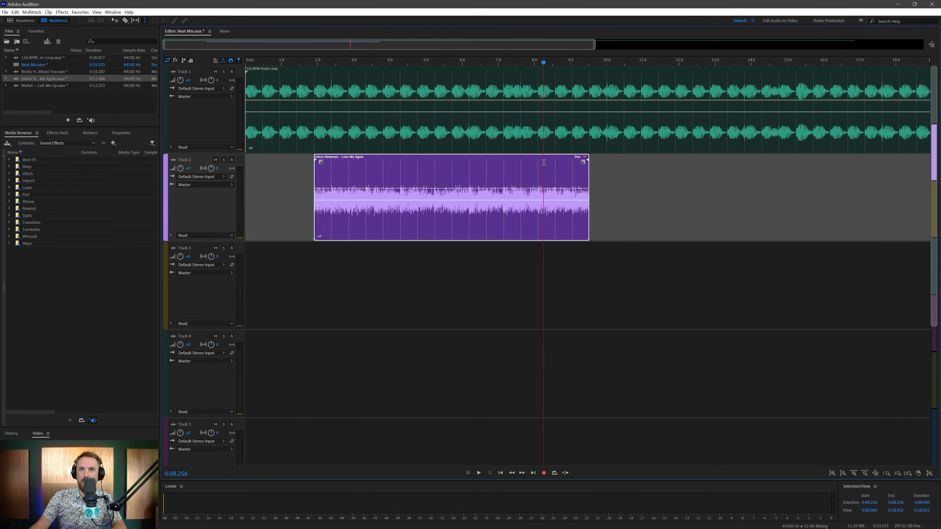
Place Don't Call Me Up on Track 3 at about 2.07 s and trim its start to about 2.5 s.
drag(51, 87, 321, 267)
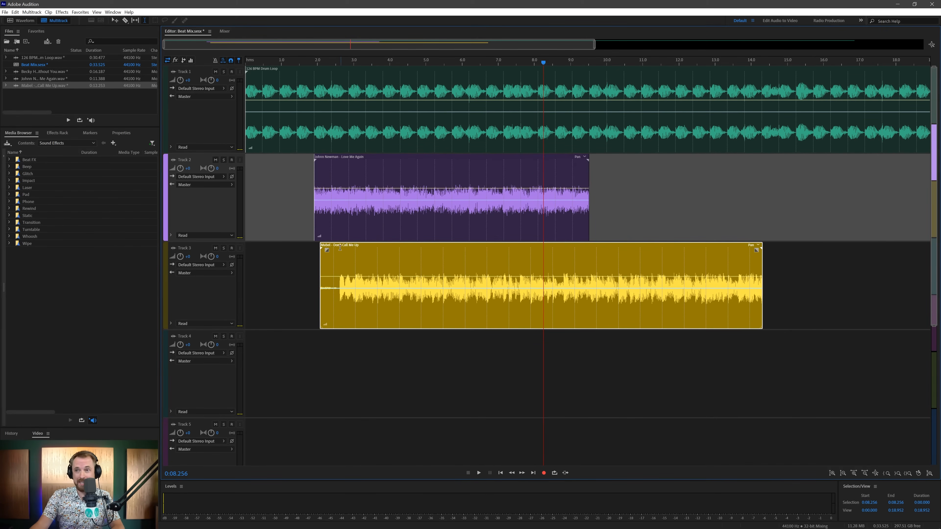
click(318, 263)
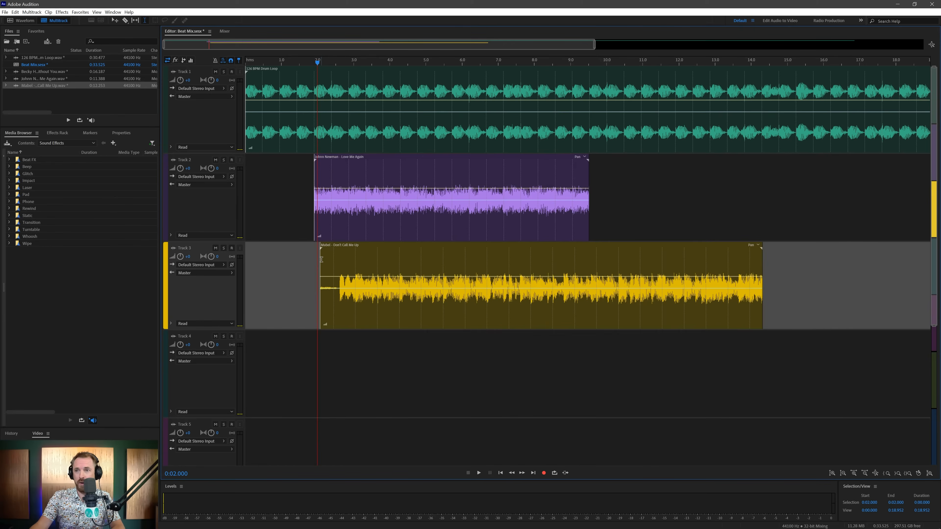
click(321, 260)
drag(321, 264, 334, 264)
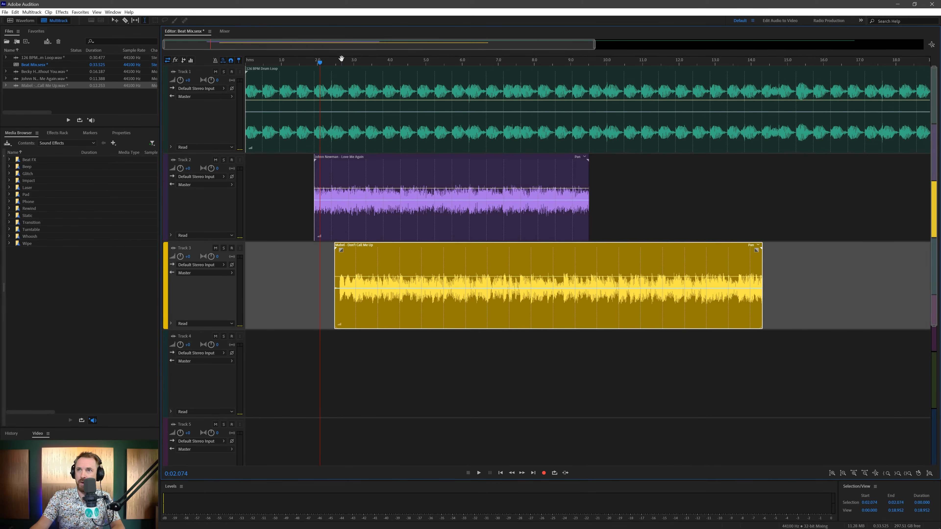
Trim the start of the Don't Call Me Up clip on Track 3 to about 7.34 s.
scroll(341, 59, up, 5)
drag(255, 315, 337, 302)
click(321, 305)
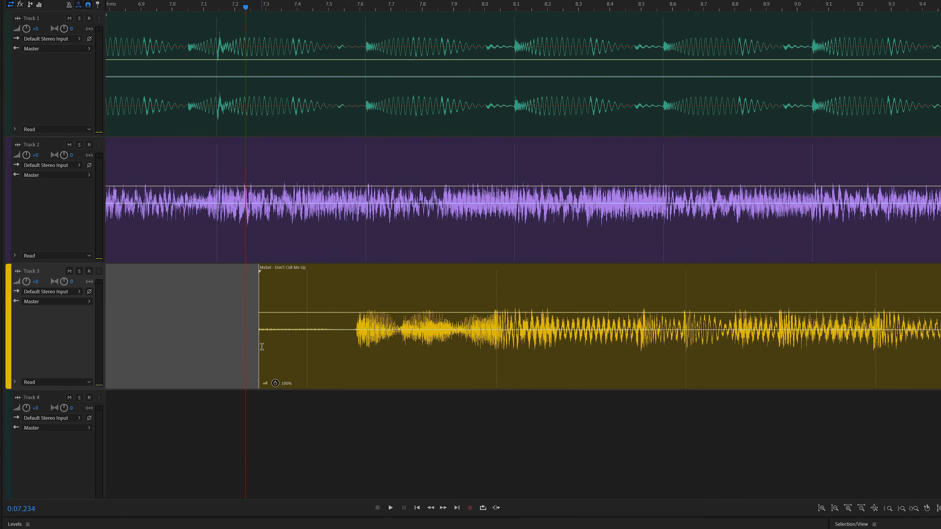
mouse_move(262, 346)
mouse_down()
mouse_move(313, 345)
mouse_move(203, 351)
mouse_move(359, 351)
mouse_move(275, 350)
mouse_up()
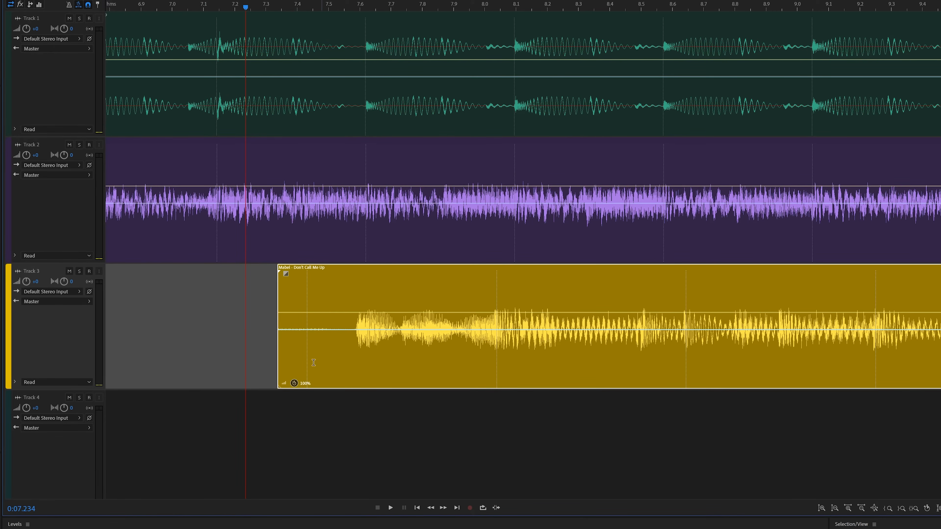
Duplicate the track that holds the Don't Call Me Up clip.
right_click(272, 358)
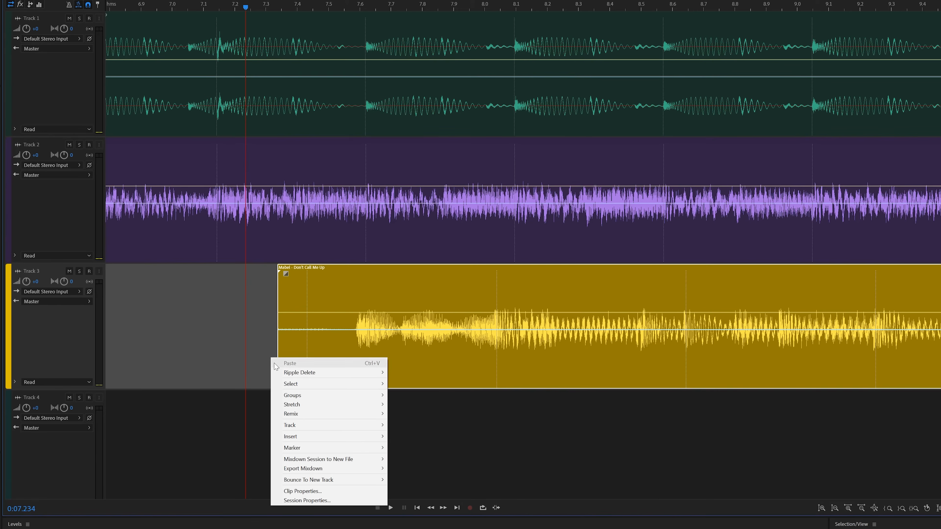
mouse_move(319, 425)
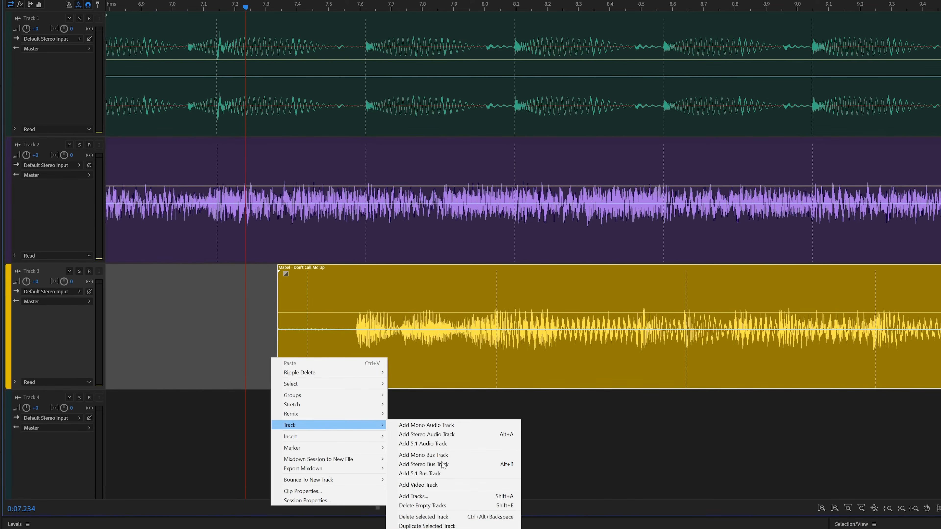
click(463, 526)
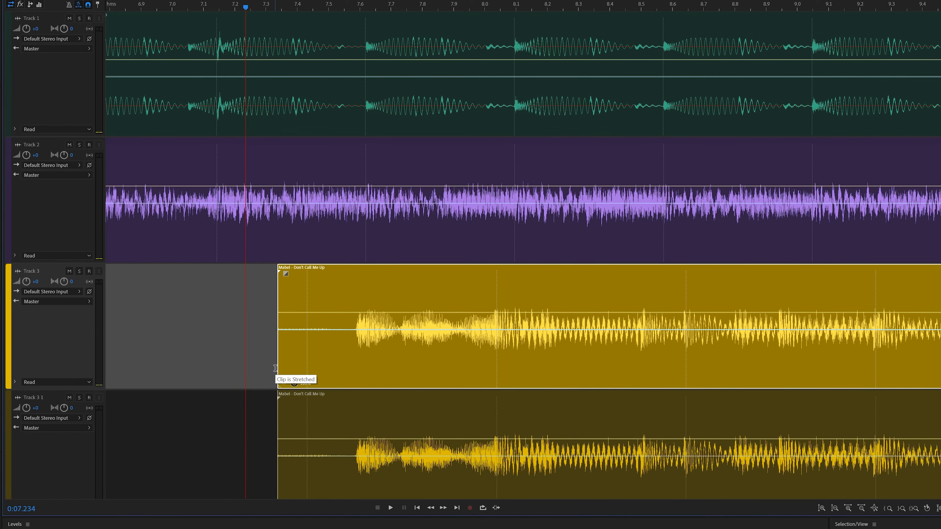
Trim the Track 3 clip of Don't Call Me Up to one beat, between its markers at about 7.43 s and 8.04 s.
drag(276, 368, 307, 365)
drag(502, 360, 572, 354)
key(Delete)
click(583, 349)
click(599, 348)
key(Delete)
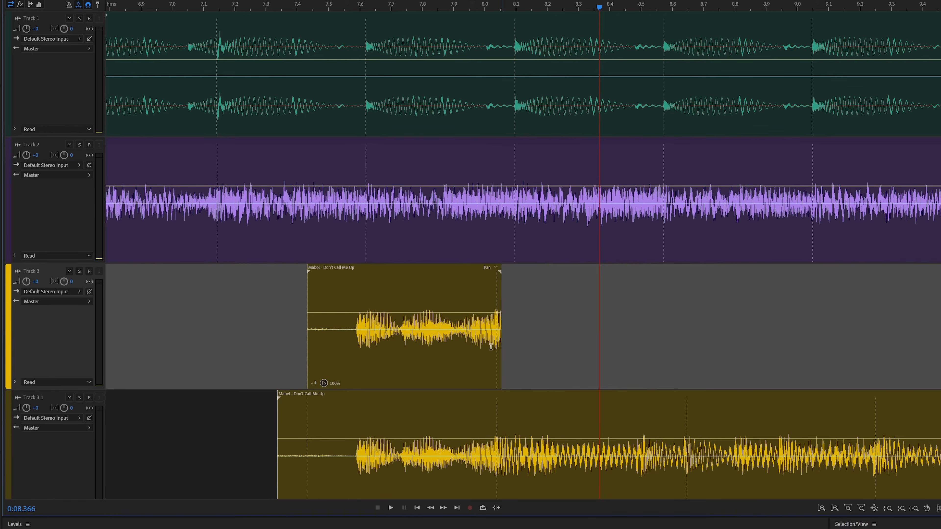
drag(500, 341, 495, 341)
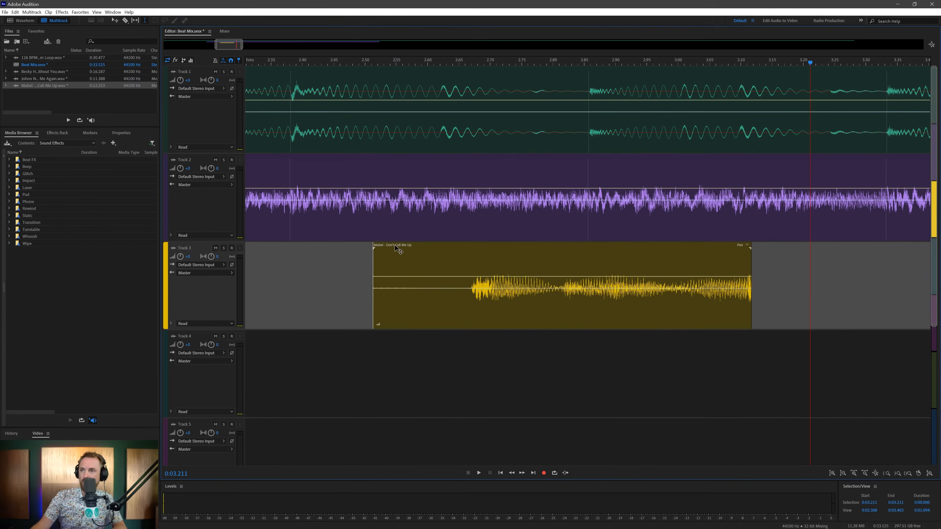
Move the one-beat Don't Call Me Up clip to the drum marker at about 2.38 s and stretch its end to the next marker at 2.857 s.
drag(402, 250, 317, 251)
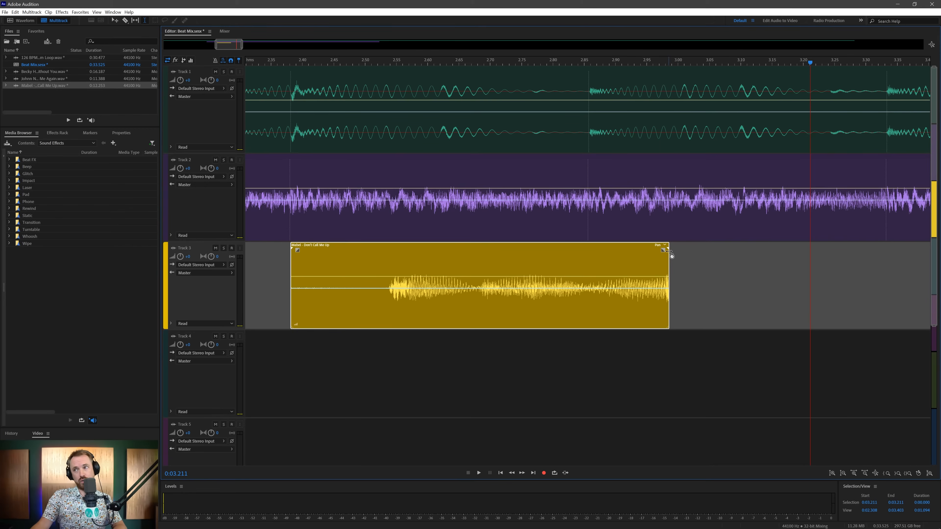
drag(663, 250, 588, 255)
Extend the Don't Call Me Up clip to about 5.74 s and stretch its end slightly so its last beat marker meets the drum marker near 5.71 s.
drag(591, 248, 731, 295)
click(590, 249)
click(589, 253)
scroll(719, 214, up, 1)
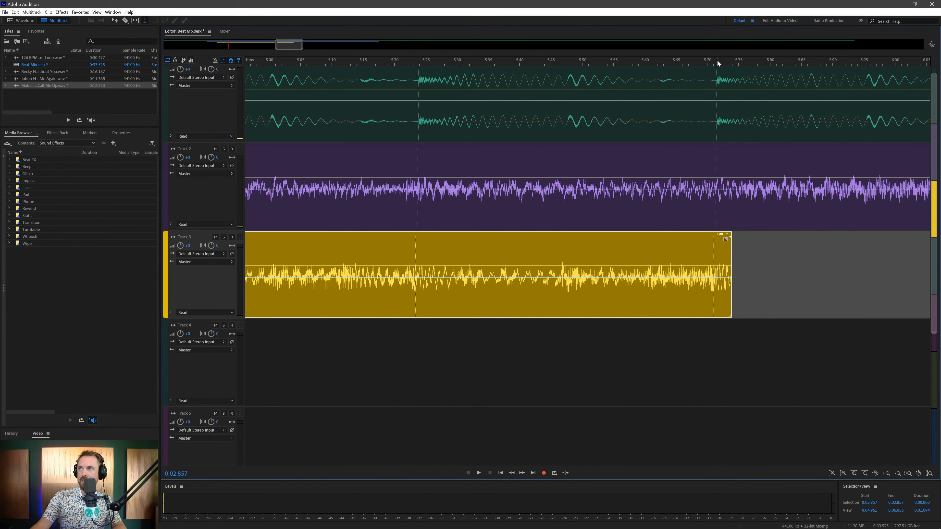
scroll(716, 60, up, 5)
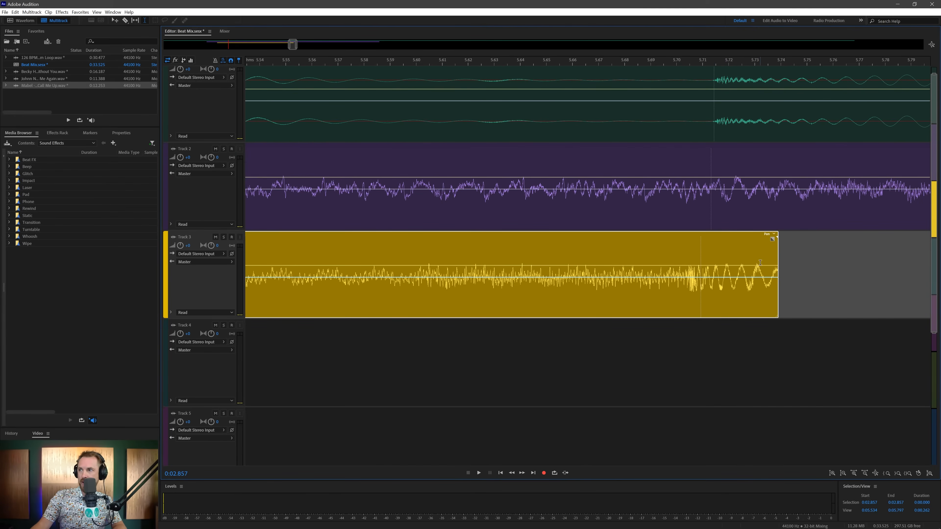
click(772, 253)
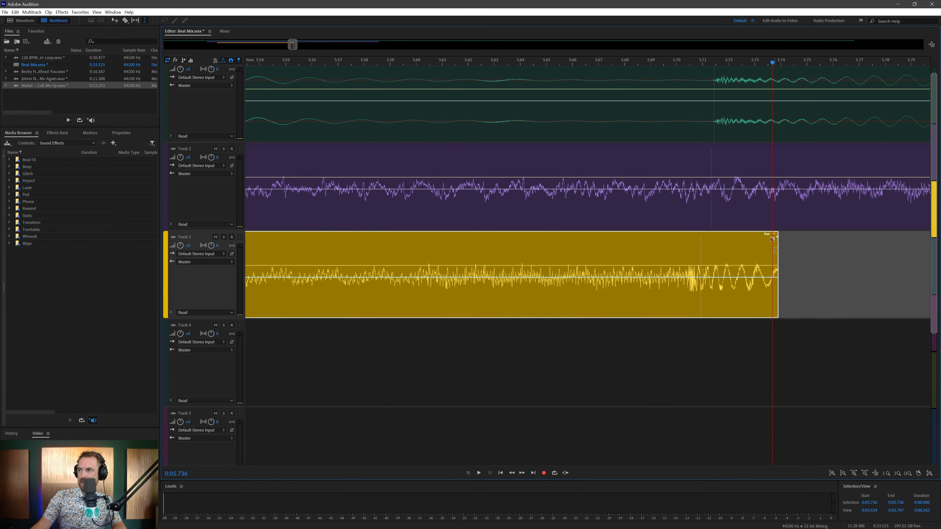
drag(778, 250, 869, 239)
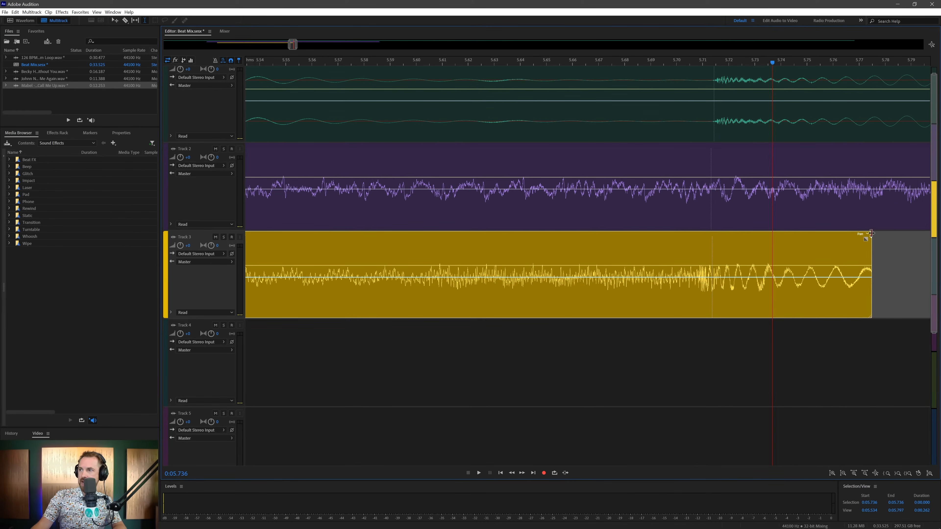
Show the whole session and play all three tracks together from about 1.73 s.
key(backslash)
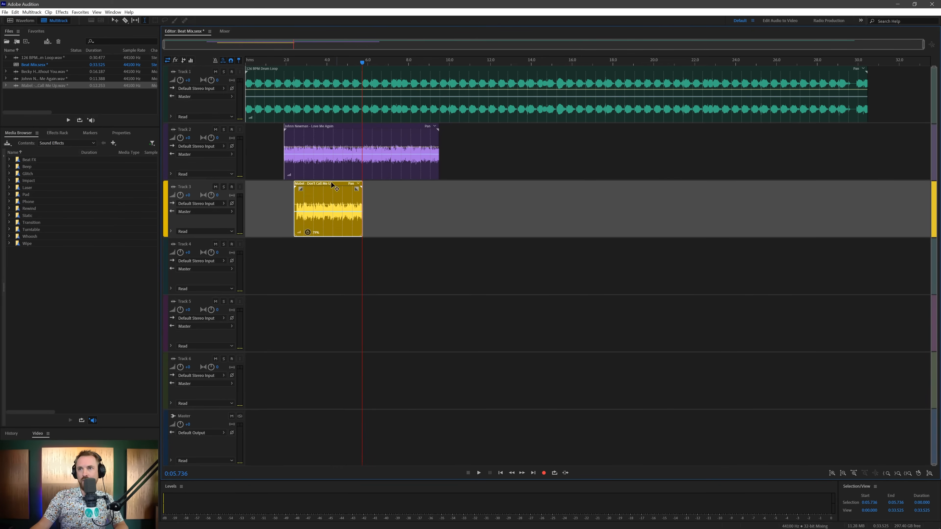
click(280, 198)
key(space)
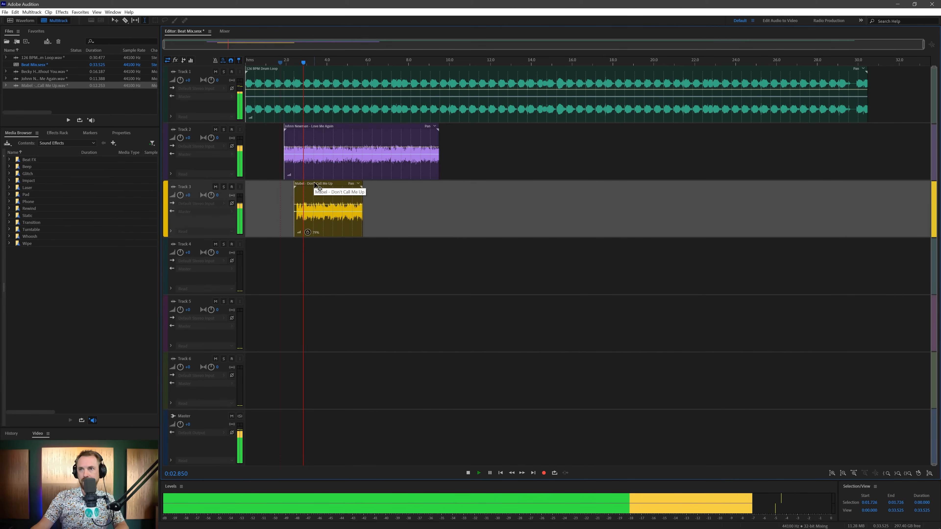
key(space)
Move the Don't Call Me Up clip to about 9.1 s, overlapping the end of Love Me Again, and play the transition from 7.841 s.
drag(319, 189, 453, 171)
click(405, 194)
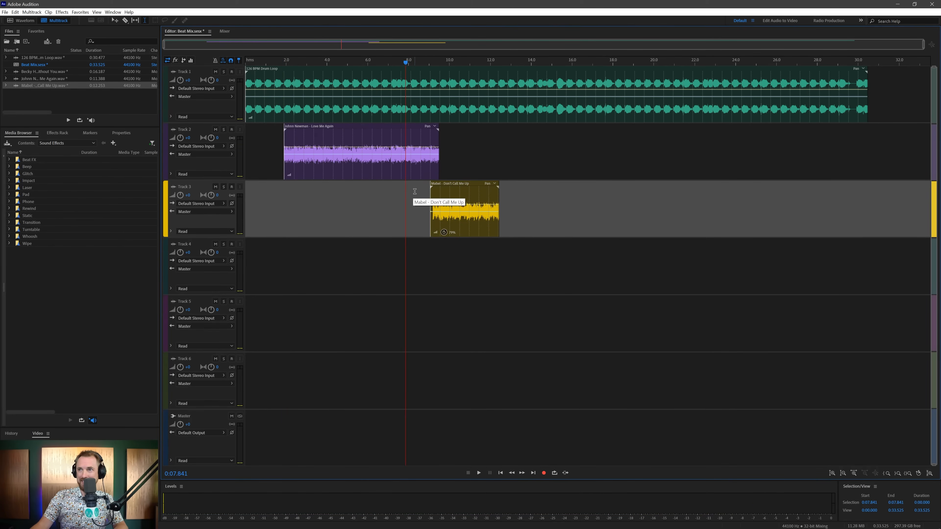
key(space)
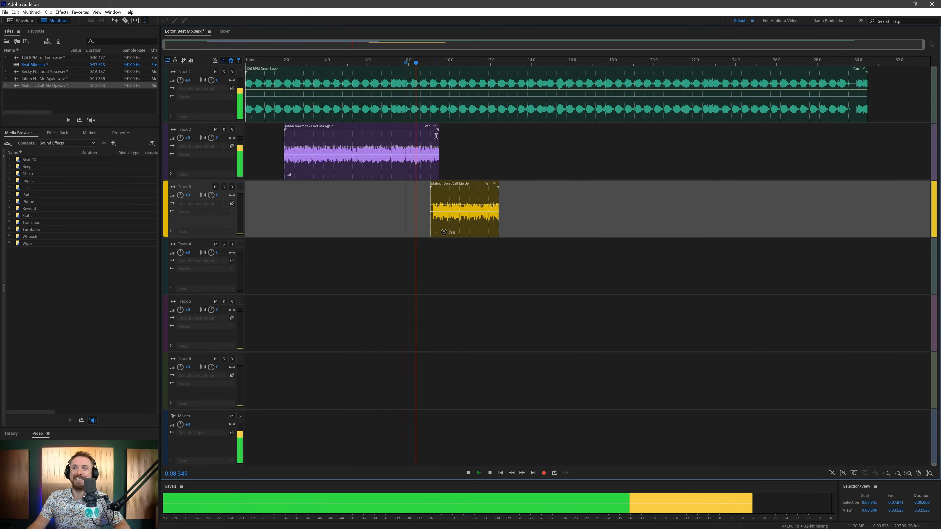
key(space)
key(space)
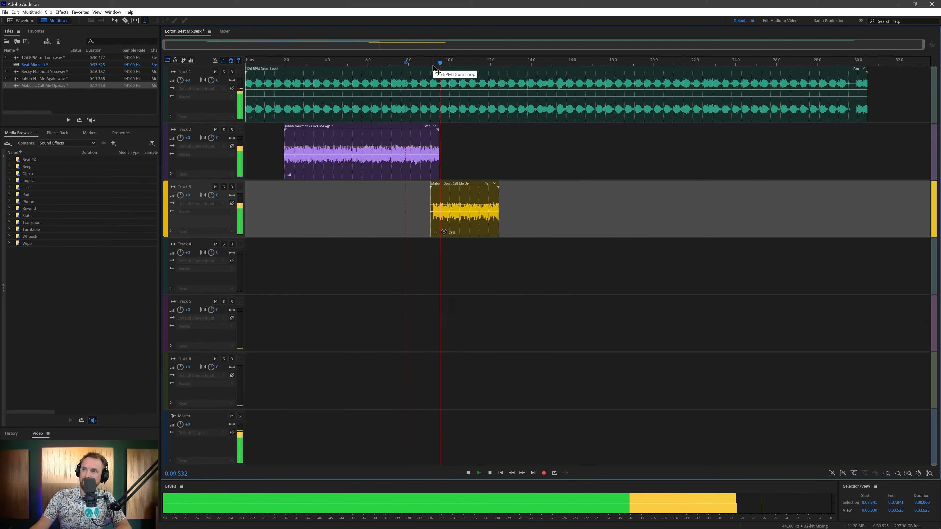
key(space)
Play the transition between the two songs again from 5.953 s.
drag(406, 62, 366, 69)
key(space)
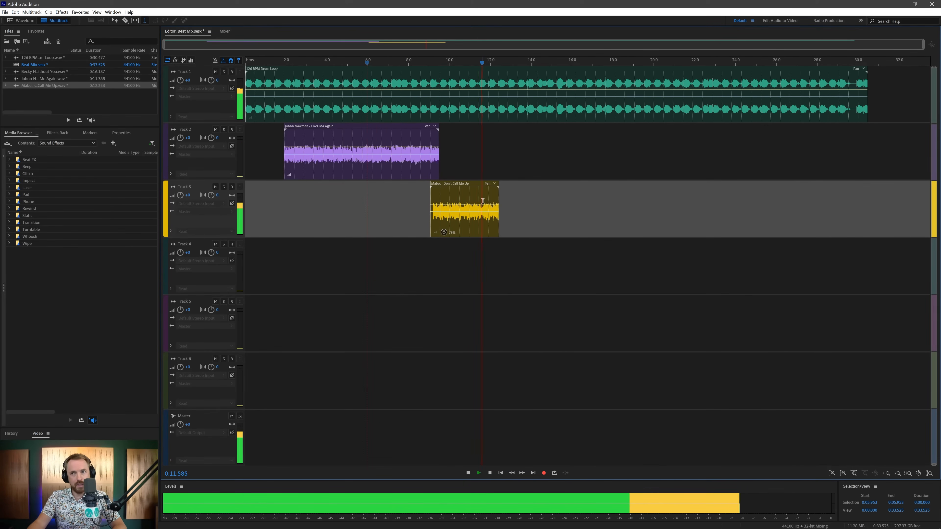
key(space)
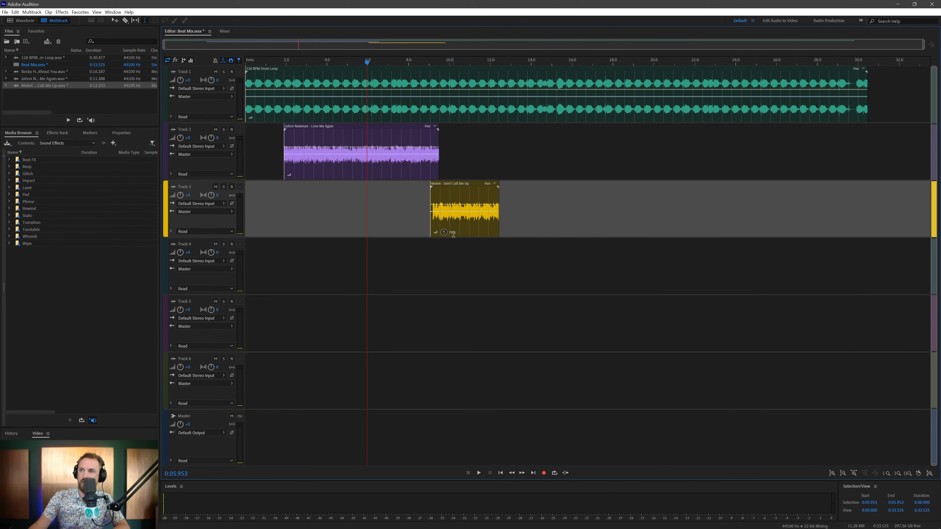
Try stretching the Don't Call Me Up clip's end to about 13.3 s, listen to it against the drum loop, and undo the stretch.
drag(498, 191, 518, 217)
key(space)
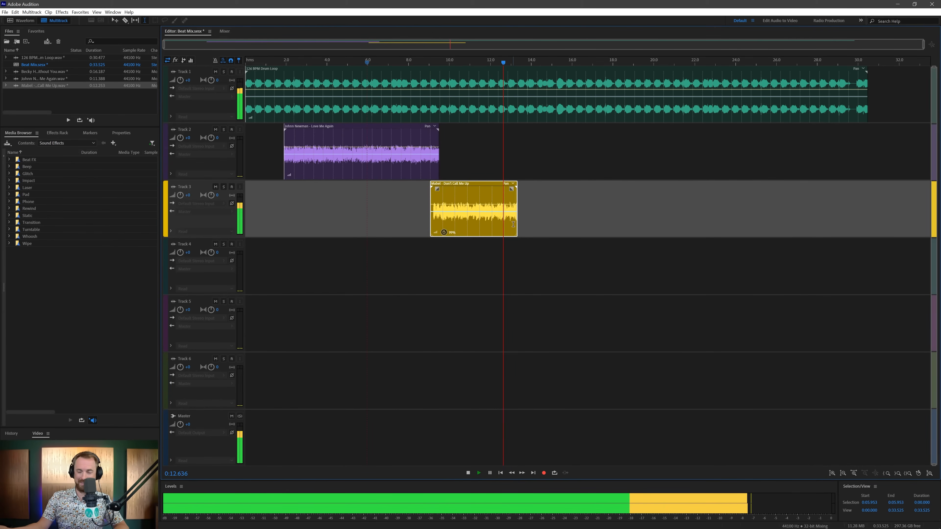
key(space)
key(ctrl+z)
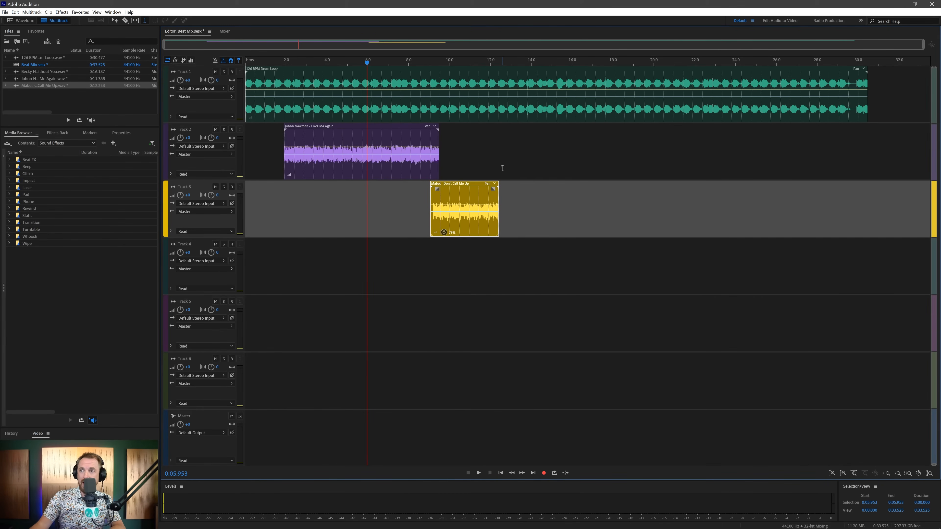
Extend the end of the Don't Call Me Up clip on Track 3 to about 16.6 s, keeping its current stretch.
click(425, 193)
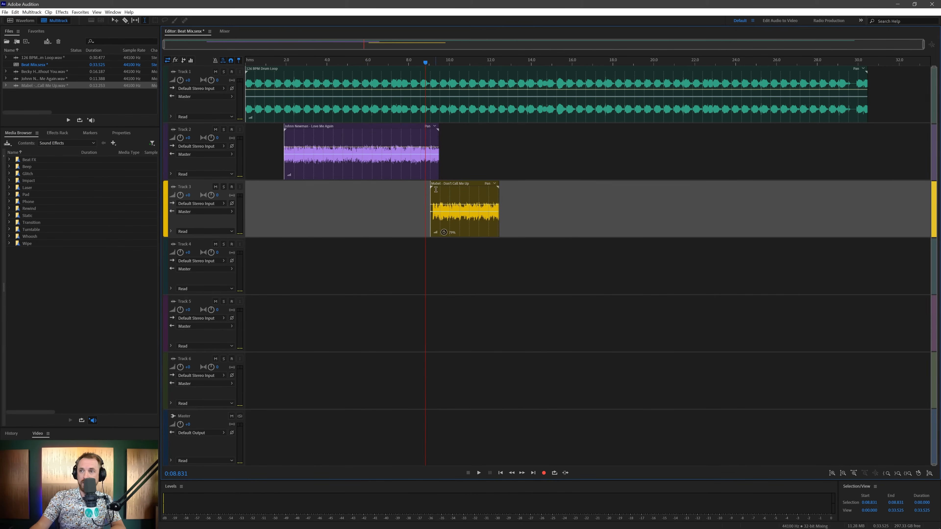
click(469, 192)
key(space)
key(space)
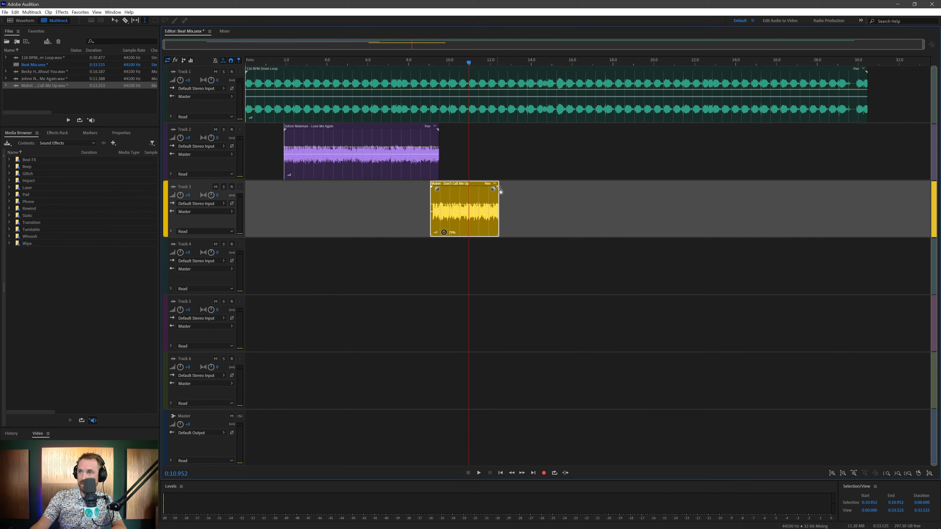
drag(498, 200, 585, 201)
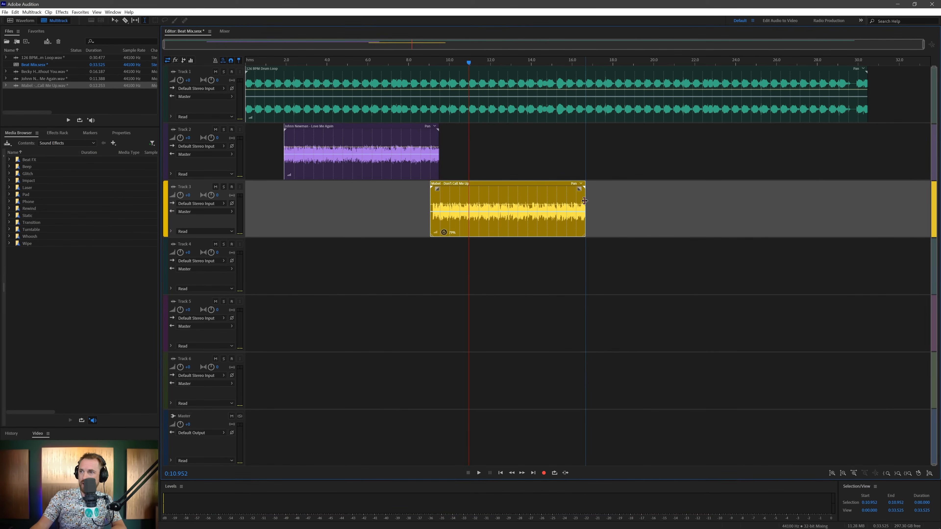
Play the extended Don't Call Me Up clip with the drum loop from about 11.9 s, 15.0 s and 13.3 s to check the beat alignment.
click(489, 249)
key(space)
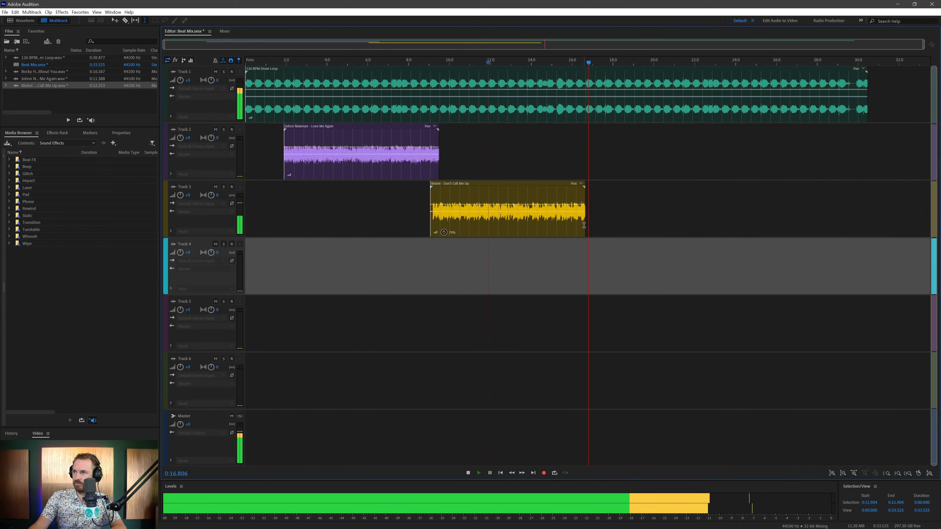
key(space)
click(584, 223)
key(space)
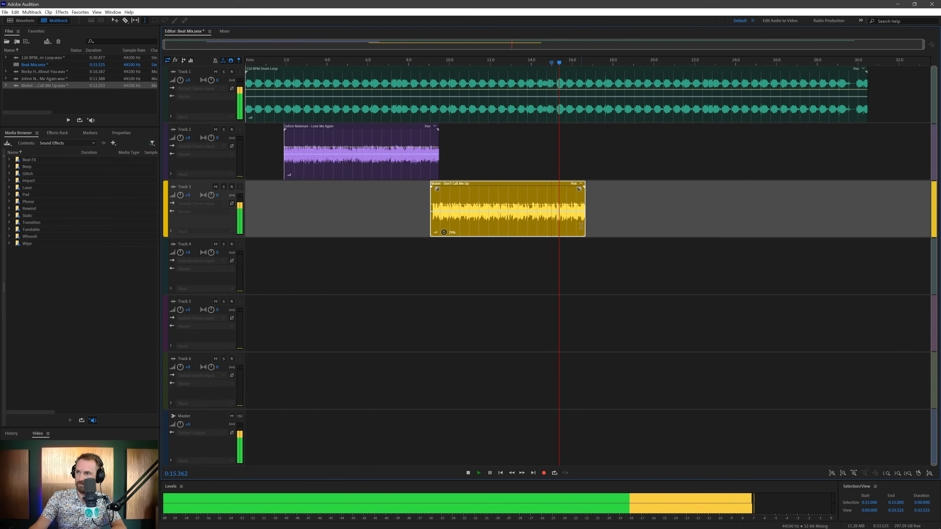
key(space)
key(space)
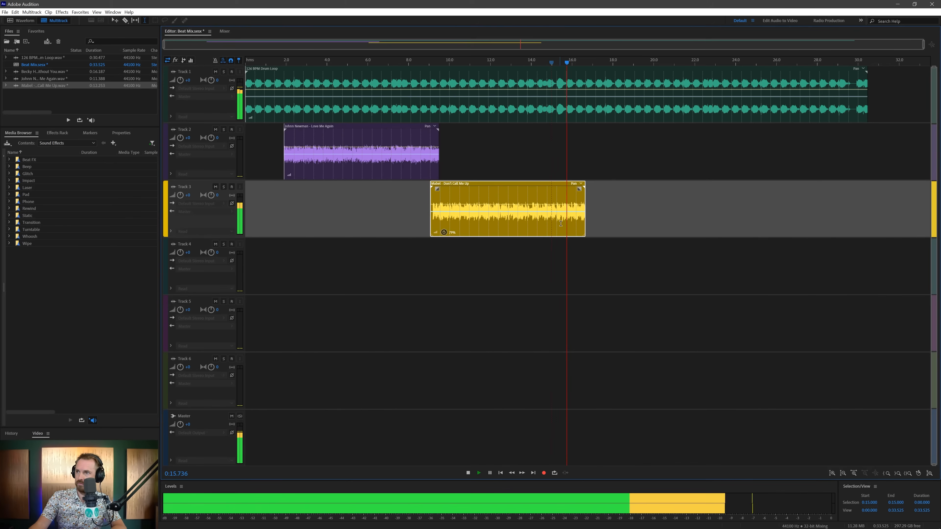
key(space)
key(space)
click(518, 216)
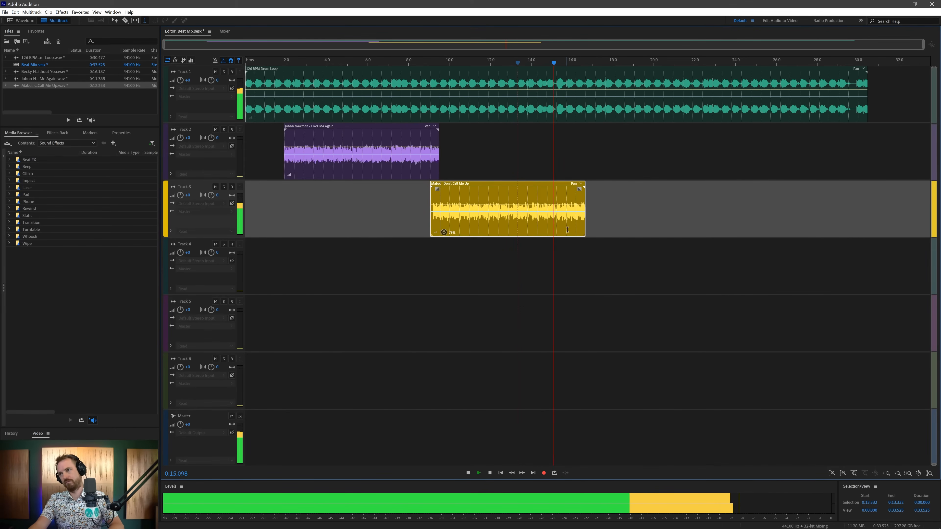
Extend the end of the Don't Call Me Up clip on Track 3 to about 18.4 s and play it from 15.713 s.
key(space)
drag(585, 217, 680, 217)
click(539, 248)
click(563, 247)
key(space)
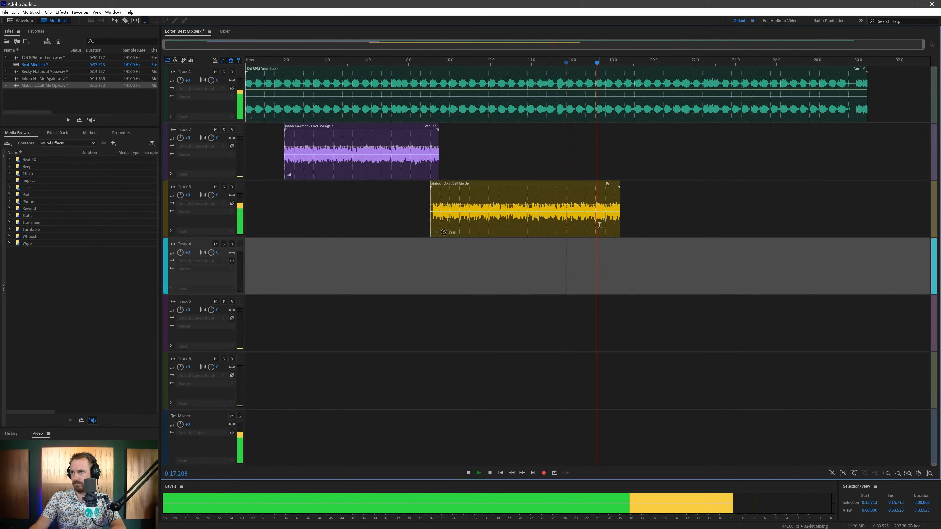
Play the Don't Call Me Up clip from several earlier points, including 11.904 s and 12.240 s, to locate where to cut it.
click(576, 227)
click(541, 226)
click(514, 225)
click(488, 225)
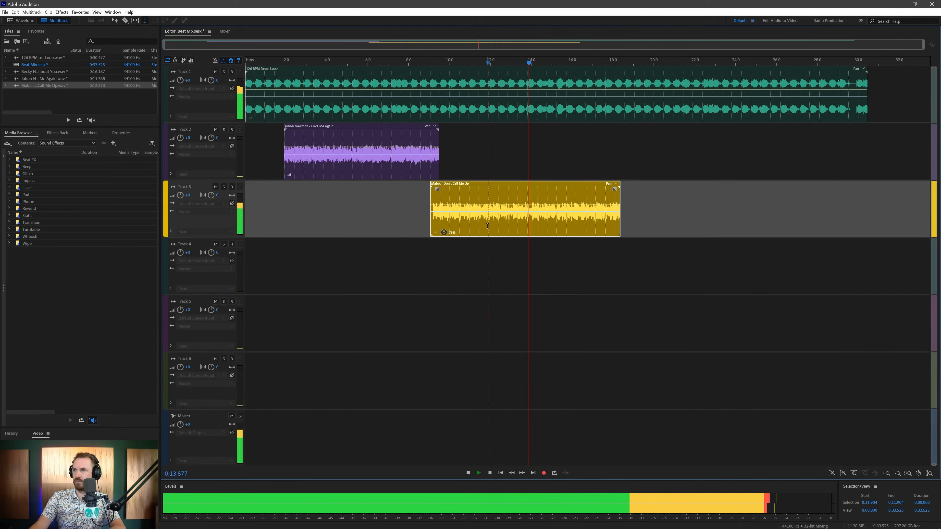
click(497, 222)
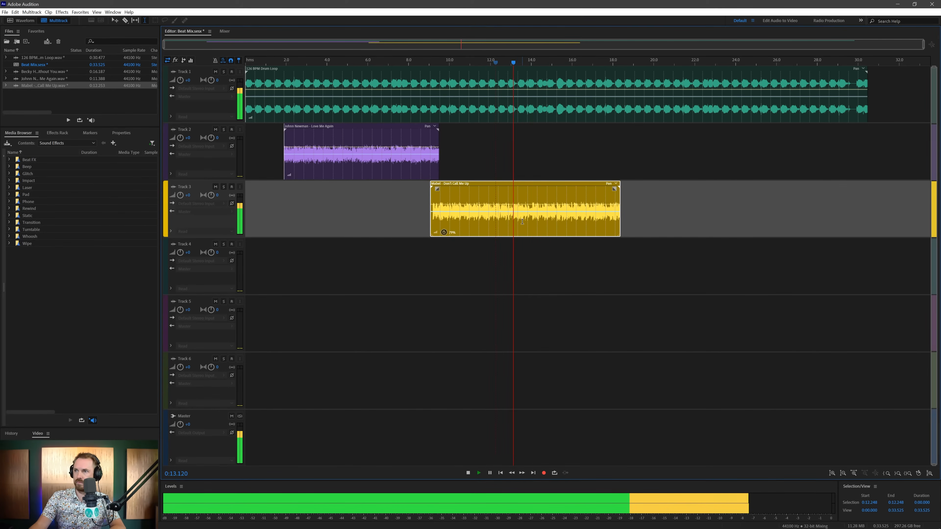
key(space)
key(space)
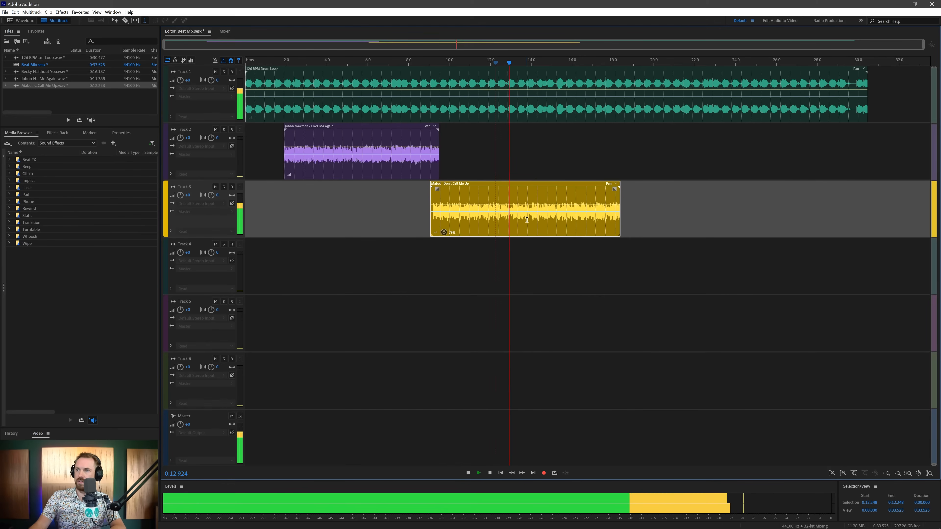
key(space)
Delete the part of the Don't Call Me Up clip after 13.808 s and play its ending from 12.661 s and 11.904 s.
drag(527, 222, 673, 220)
key(Delete)
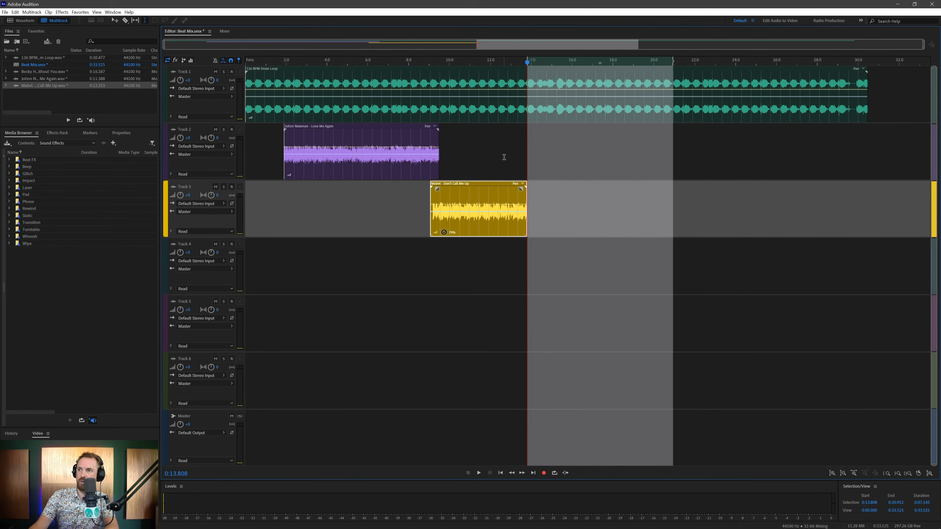
click(504, 156)
key(space)
key(space)
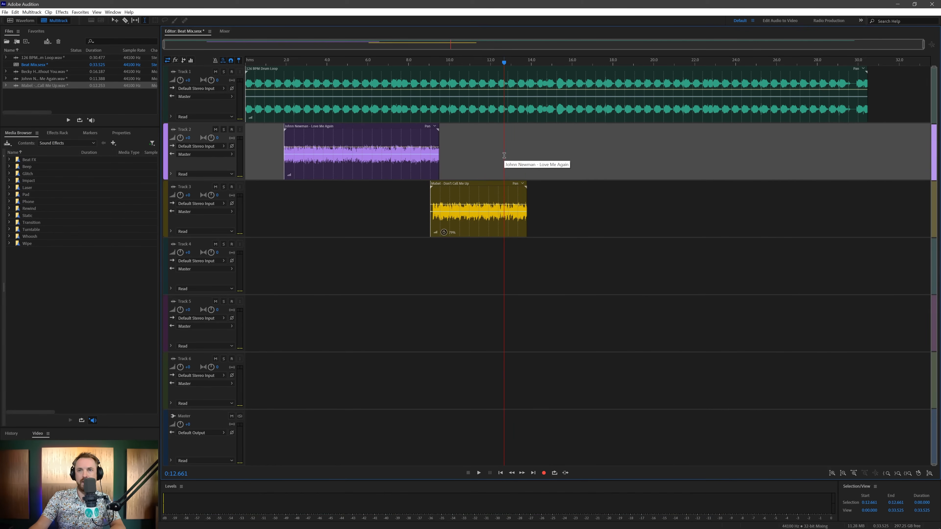
click(487, 138)
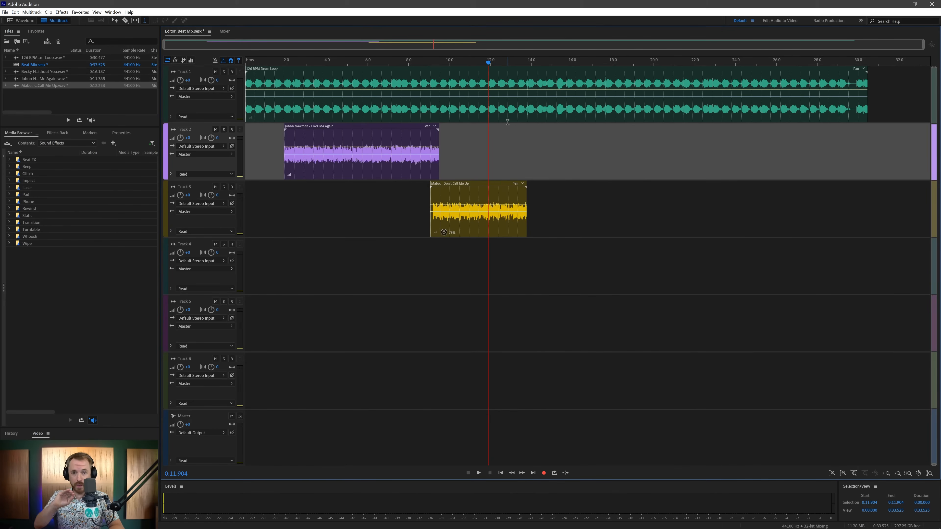
key(space)
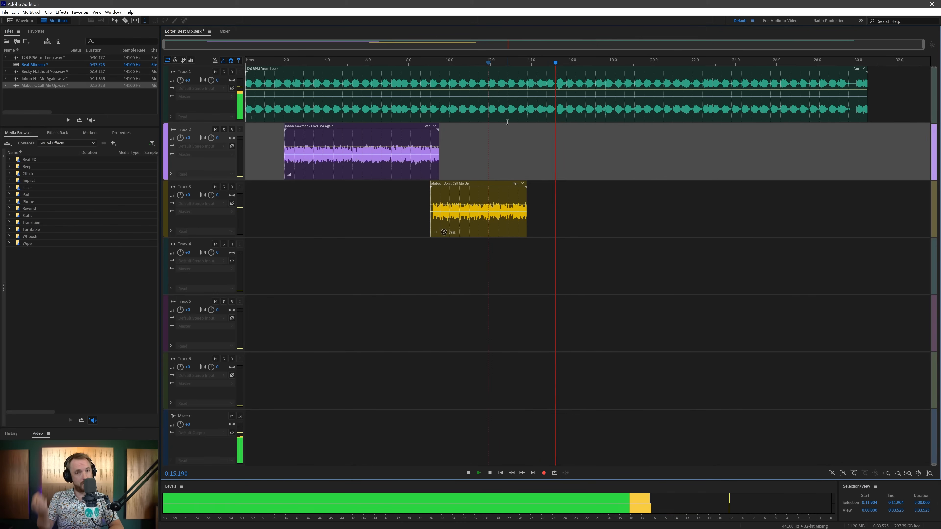
key(space)
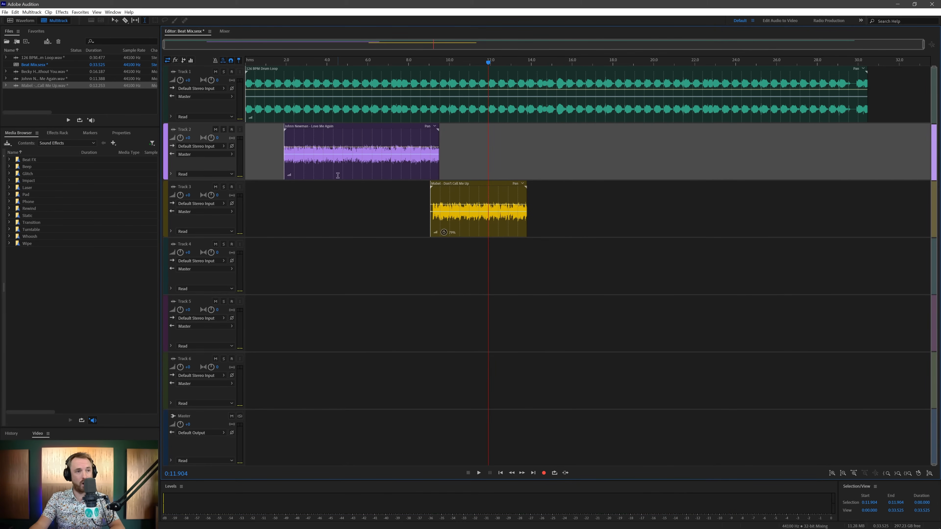
Insert the Better Off Without You file on Track 2 at about 14.2 s and trim its start to the beat marker near 14.85 s.
drag(39, 73, 535, 165)
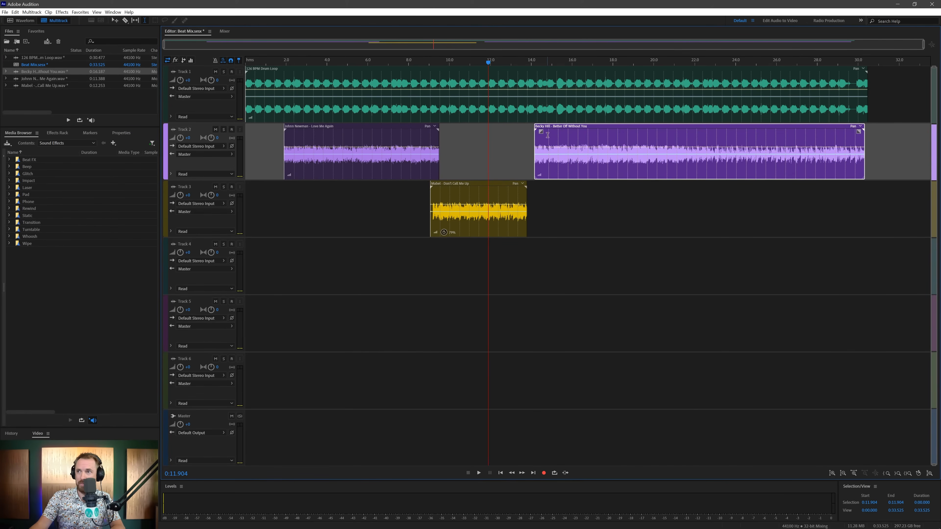
scroll(553, 64, up, 6)
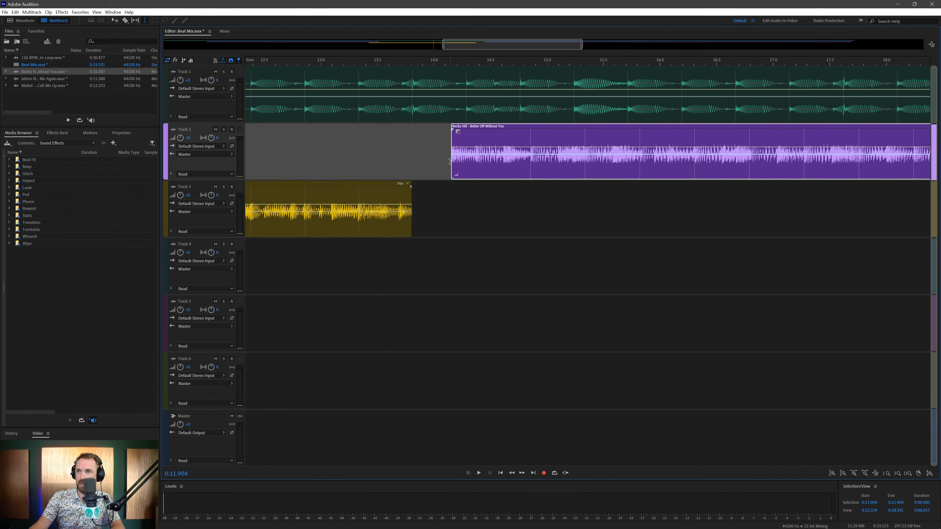
drag(452, 160, 530, 159)
Delete everything after the first beat of the Better Off Without You clip, leaving only a one-beat segment.
drag(585, 169, 640, 172)
key(Delete)
click(616, 203)
click(660, 172)
key(Delete)
Align the one-beat clip's start with the drum beat at about 14.76 s, time-stretch it to the beat and extend its end to about 15.74 s.
drag(542, 128, 531, 128)
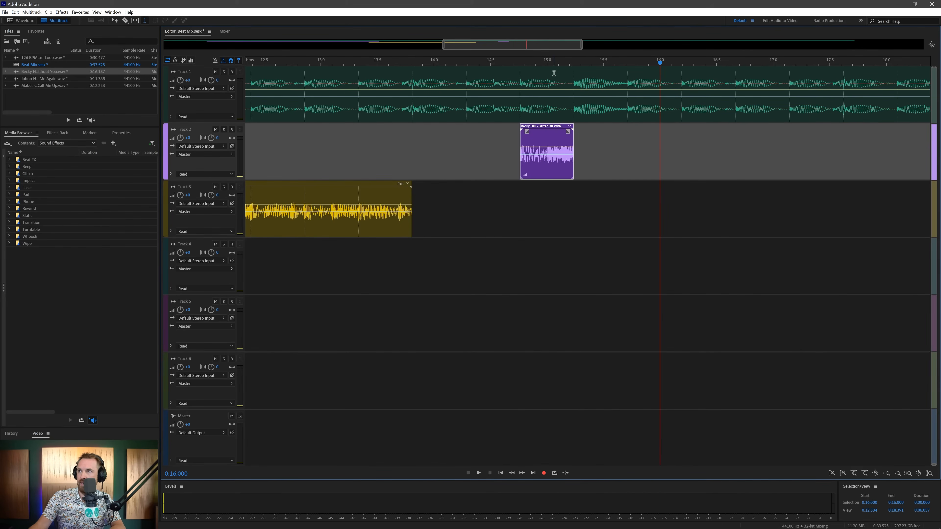
scroll(540, 60, up, 5)
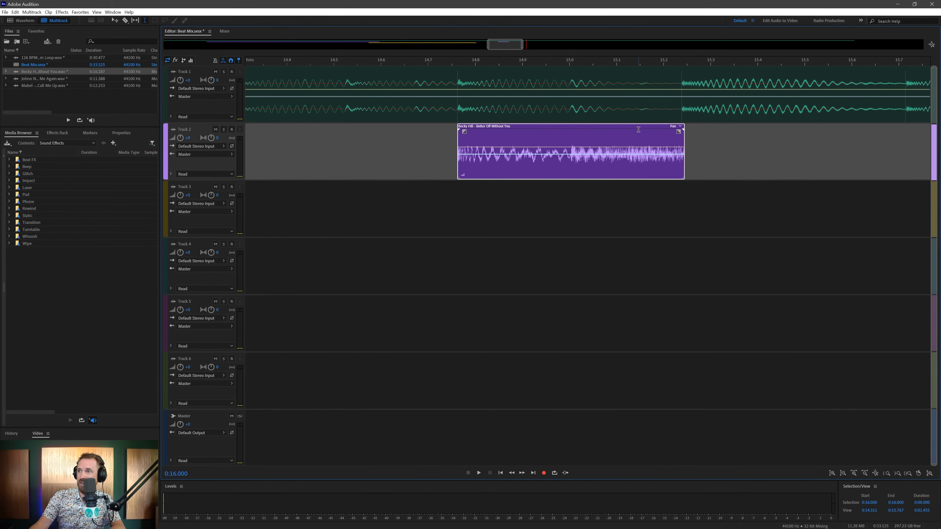
drag(686, 135, 918, 150)
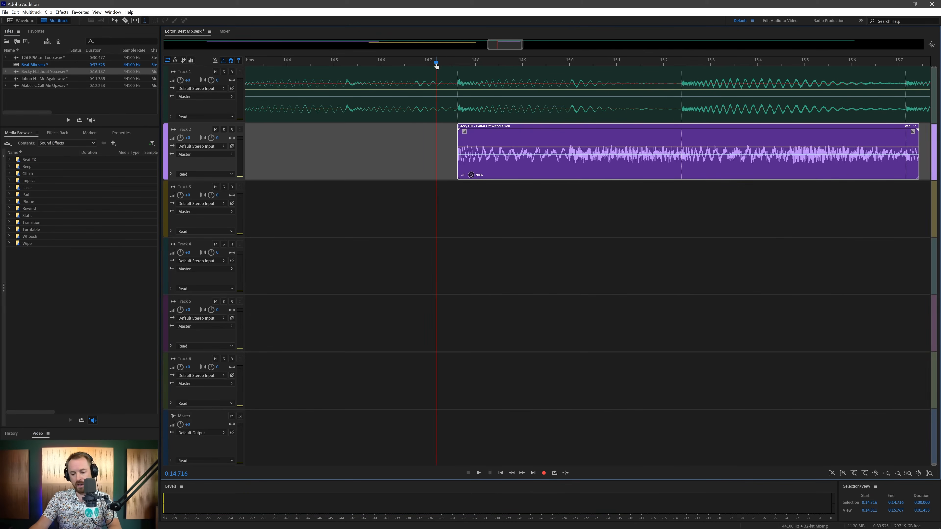
Play the stretched Better Off Without You clip with the drum loop from 14.716 s and from points inside the clip.
scroll(437, 65, down, 2)
scroll(436, 65, down, 1)
key(space)
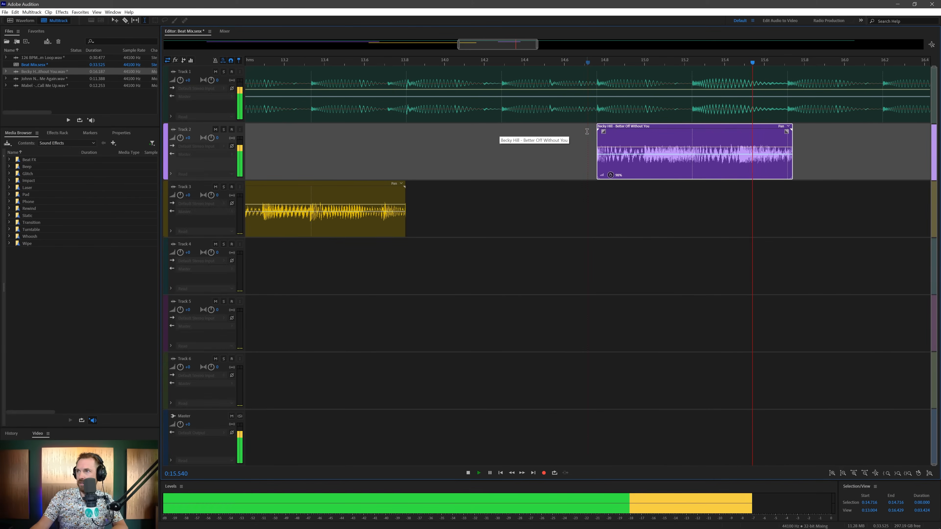
key(space)
click(648, 156)
key(space)
click(637, 166)
key(space)
Move the Better Off Without You clip to start at the drum beat near 13.33 s and play it from 13.200 s and 11.573 s.
drag(632, 128, 349, 145)
click(292, 141)
click(287, 157)
key(space)
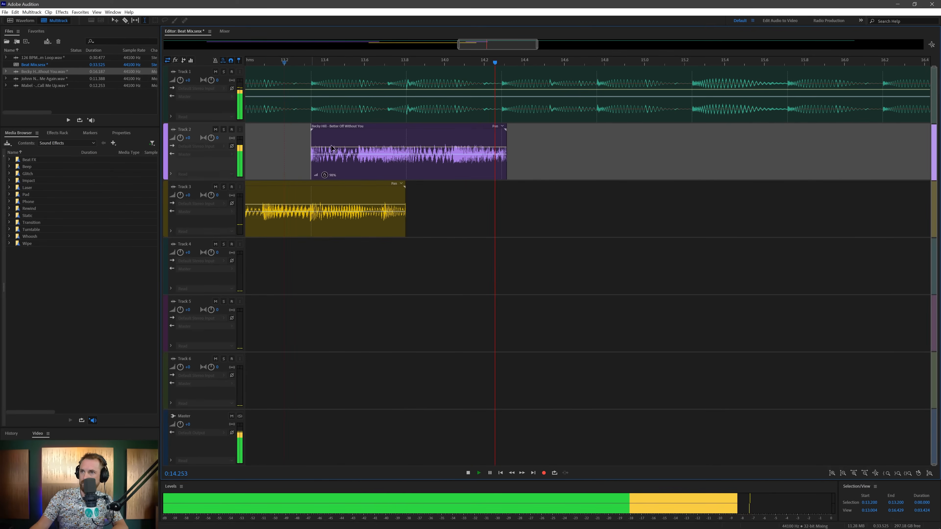
key(space)
scroll(368, 49, down, 4)
click(484, 144)
key(space)
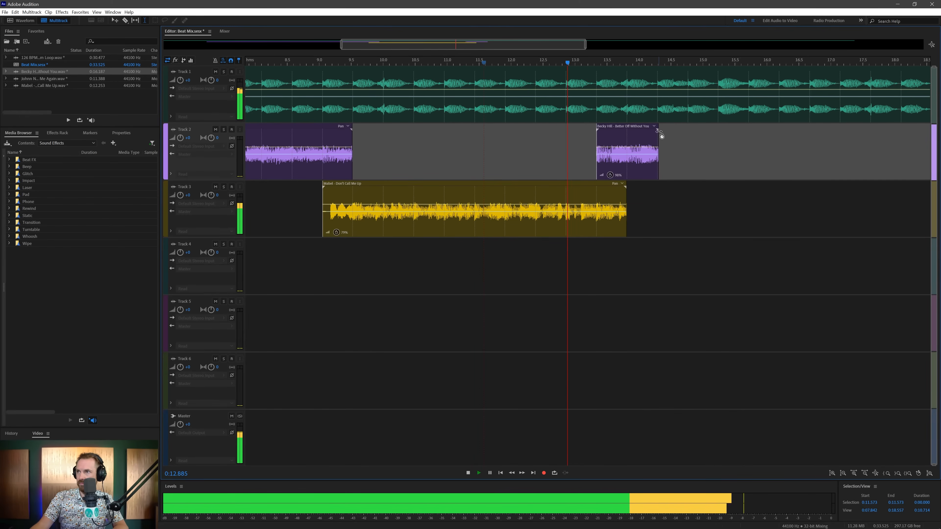
Extend the end of the Better Off Without You clip to about 28.5 s and play the transition into it.
key(space)
drag(656, 143, 937, 148)
key(space)
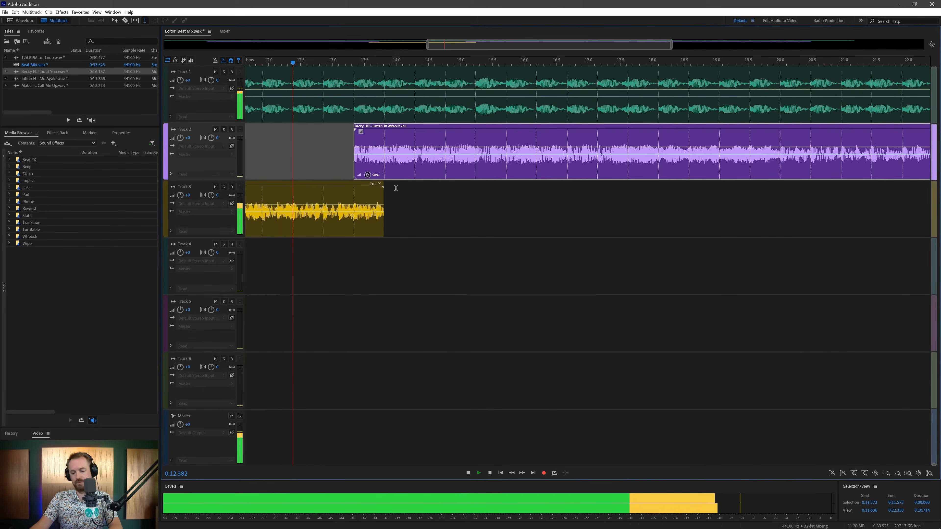
scroll(405, 192, down, 3)
scroll(405, 192, down, 1)
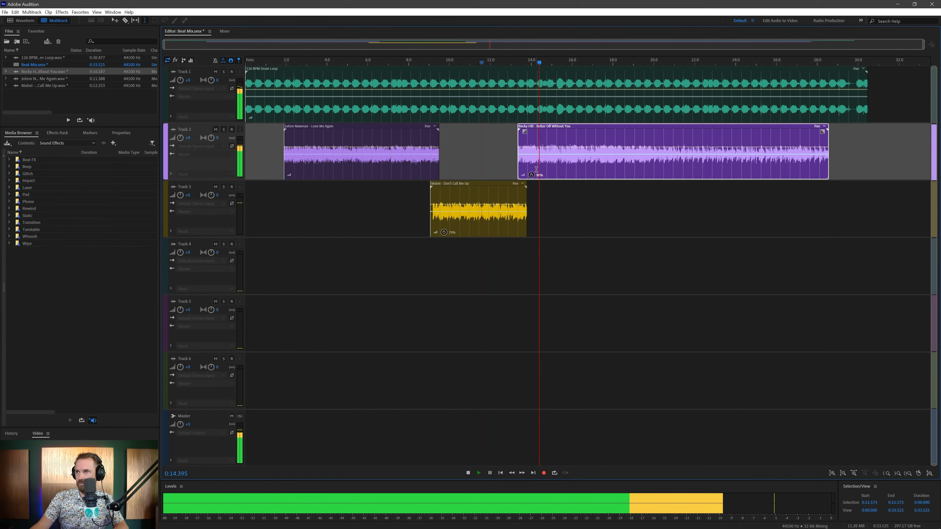
key(space)
Move the Better Off Without You clip straight down to Track 4 and play the mix from 11.573 s.
drag(547, 138, 548, 253)
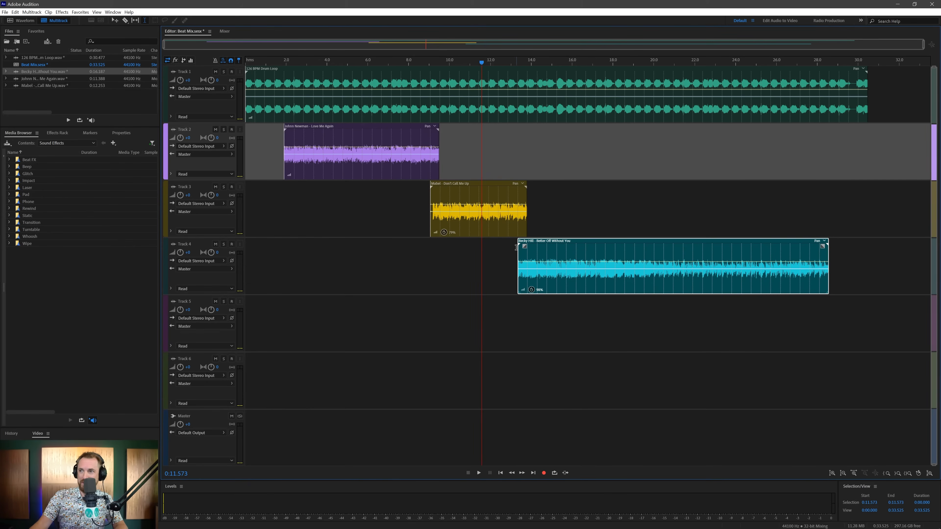
key(space)
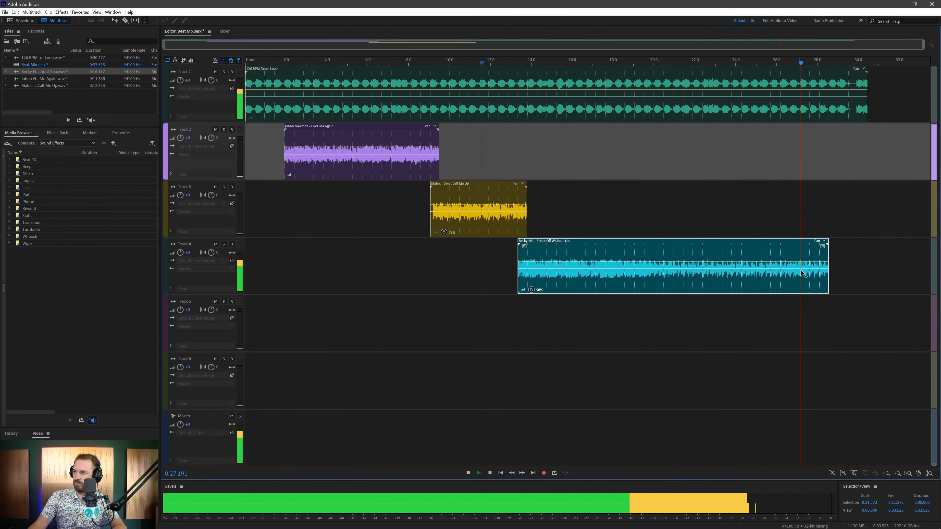
key(space)
Delete the end of the Better Off Without You clip after about 27.6 s and briefly play the mix from 13.165 s.
key(space)
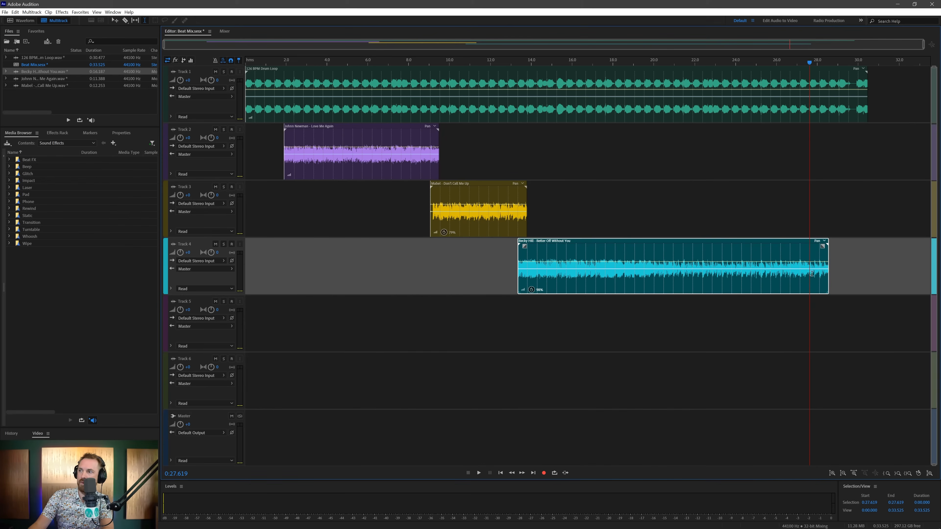
drag(810, 274, 855, 274)
key(Delete)
click(753, 208)
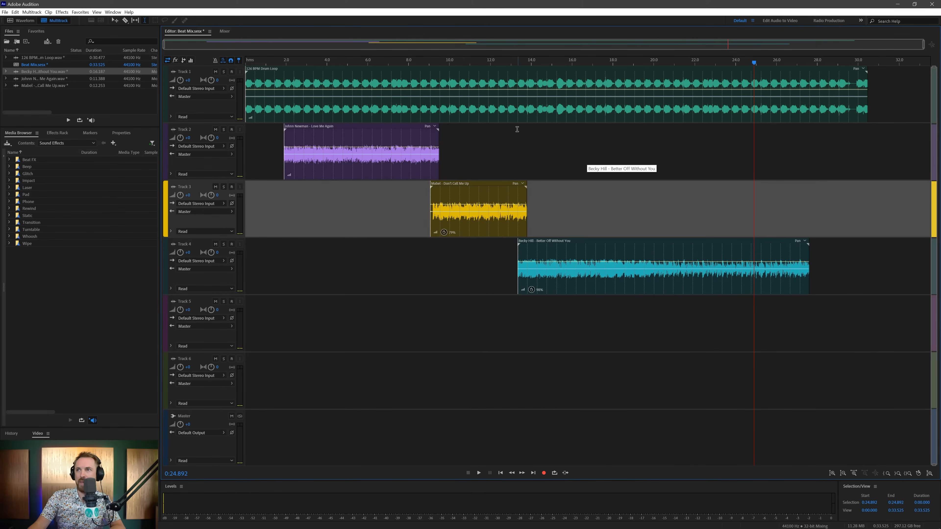
click(514, 146)
key(space)
key(space)
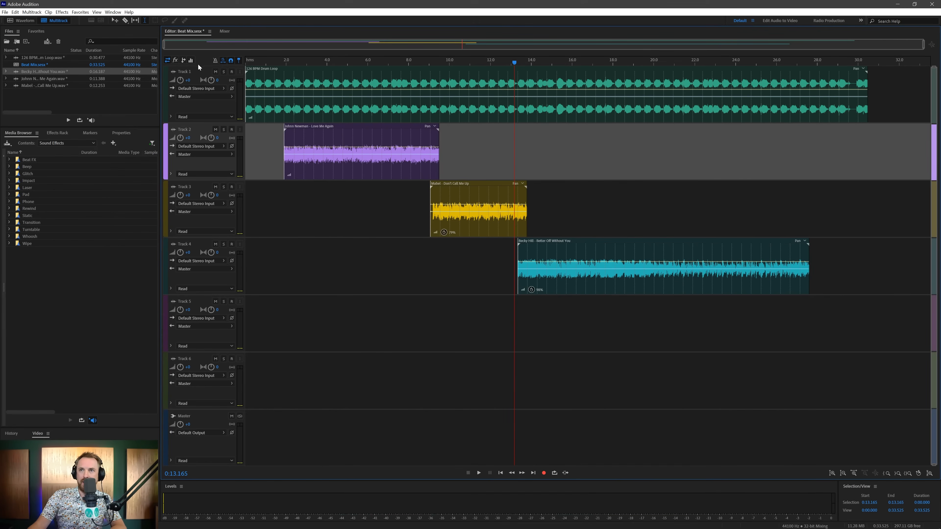
Solo Track 1 and play the drum loop from 9.523 s and 15.237 s to locate its accent.
click(223, 72)
click(440, 100)
key(space)
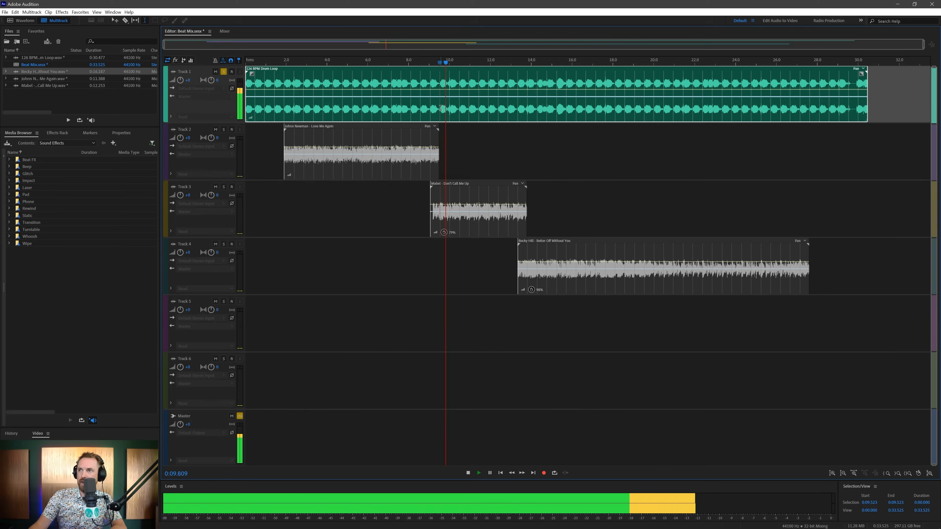
key(space)
click(555, 113)
key(space)
key(space)
key(space)
key(space)
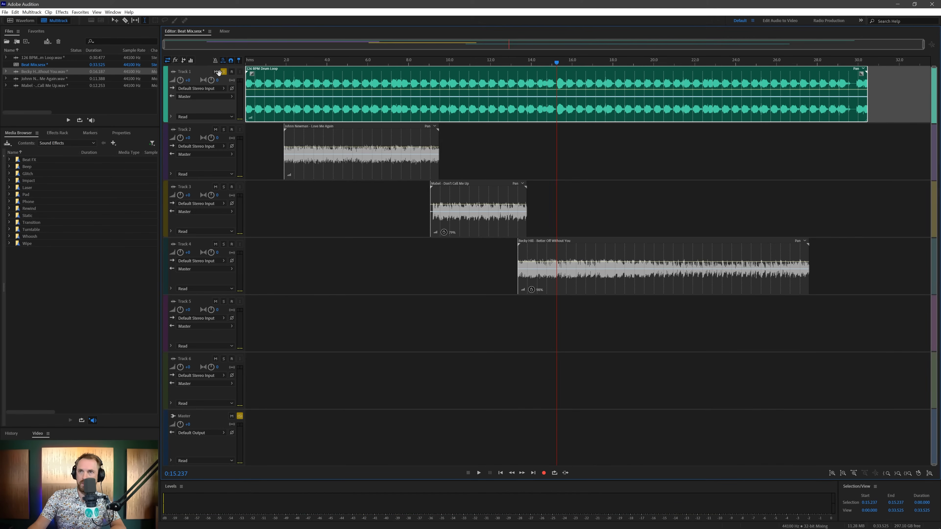
Turn off solo on Track 1, play the mix from 15.237 s and set the playhead at 20.000 s.
click(223, 72)
key(space)
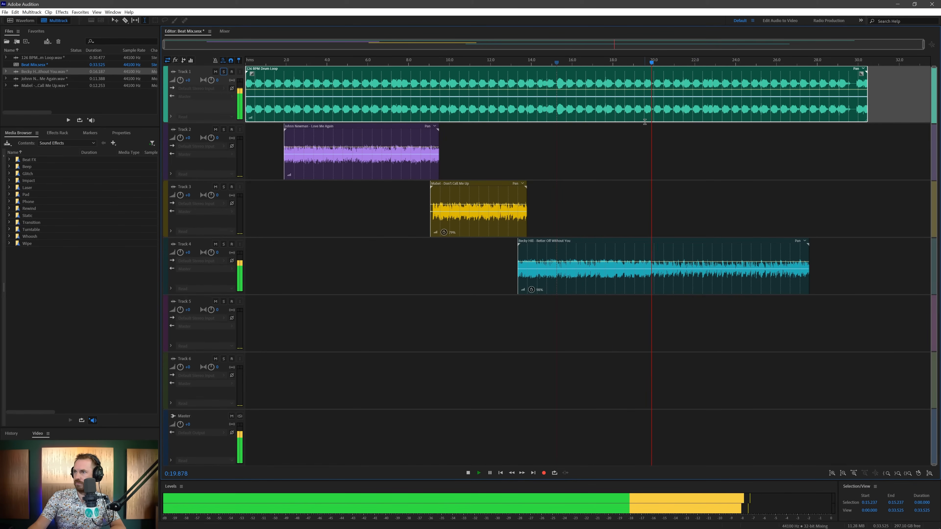
key(space)
drag(654, 62, 654, 63)
key(space)
key(space)
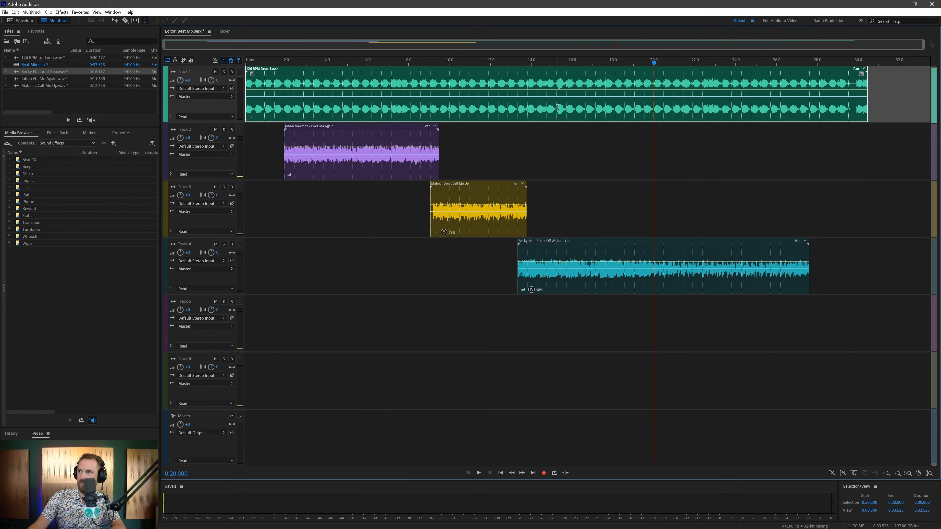
Move the drum loop on Track 1 to start at about 4.8 s, placing its accent at 20 s, and play the mix from 4.586 s.
drag(557, 68, 652, 67)
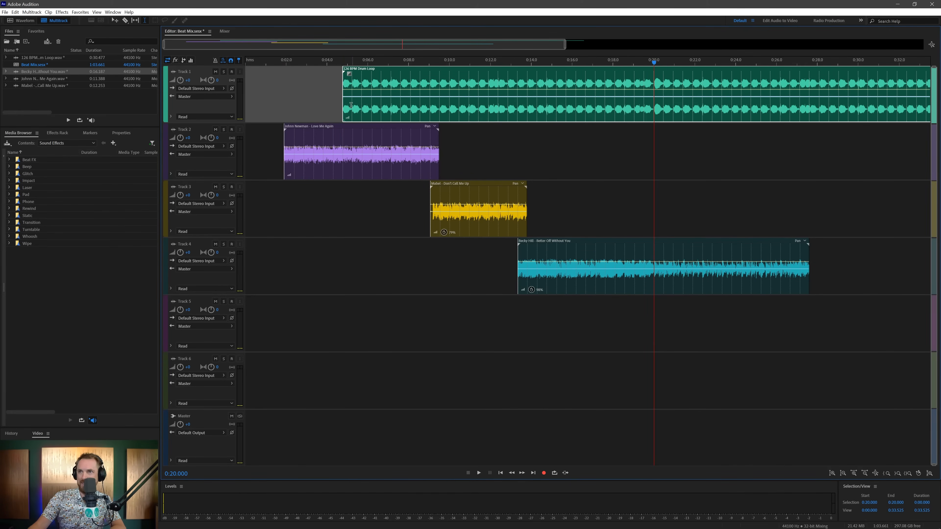
click(339, 100)
key(space)
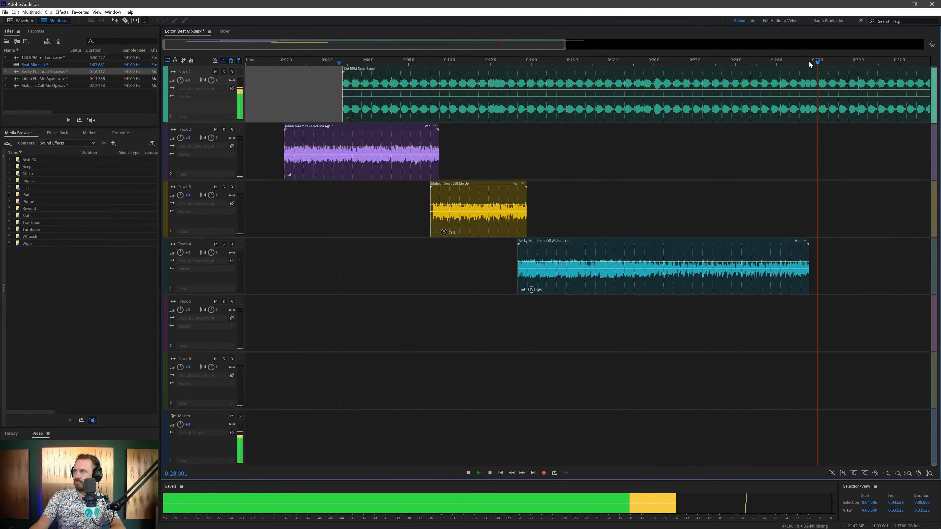
key(space)
Play the end of the mix from 26.780 s to hear where the last song stops against the drum loop.
click(793, 65)
drag(792, 66, 790, 66)
key(space)
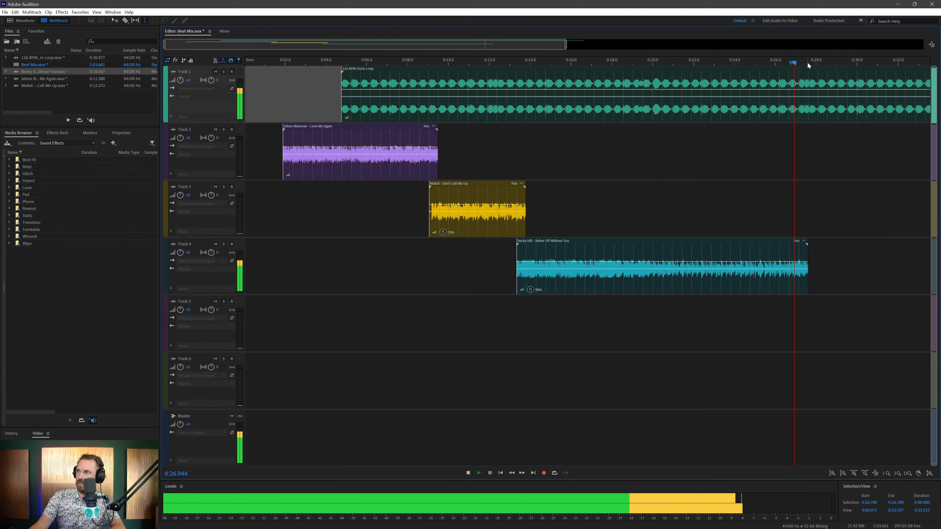
key(space)
Delete the part of the drum loop on Track 1 after about 28 s, including the leftover piece.
drag(818, 105, 861, 107)
key(Delete)
click(855, 138)
click(882, 105)
key(Delete)
Play the trimmed ending of the mix from about 27.2 s and from 26.996 s.
click(795, 147)
key(space)
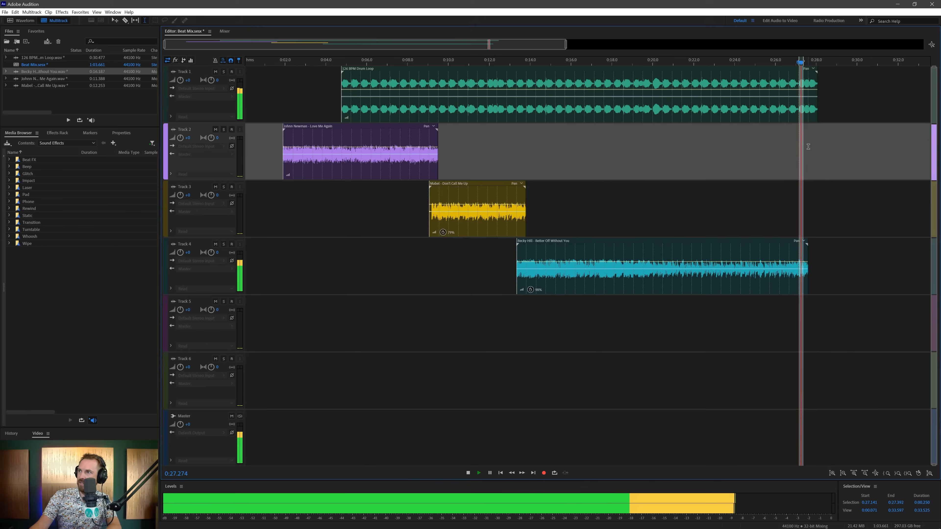
key(space)
click(795, 148)
key(space)
key(space)
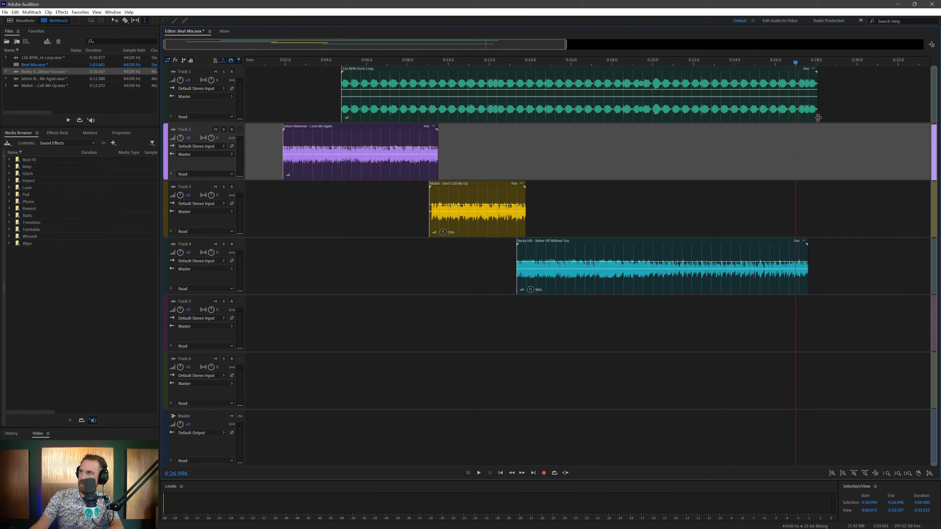
Try shortening the drum loop to end with the Better Off Without You clip at about 27.6 s, listen to the ending, and undo the trim.
drag(818, 118, 808, 115)
key(space)
key(space)
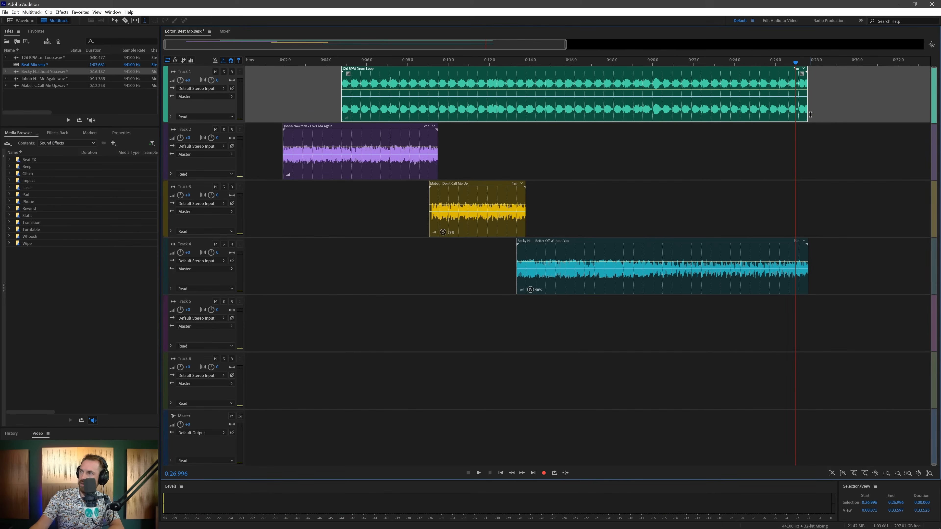
key(ctrl+z)
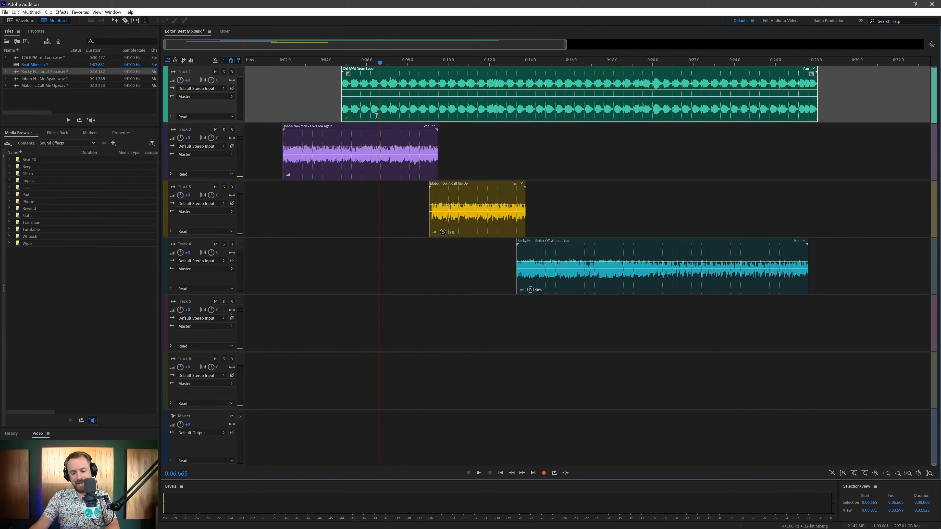
Split the drum loop at 6.665 s, extend its start to about 0.95 s with two copies of the first piece, and play the intro.
key(ctrl+k)
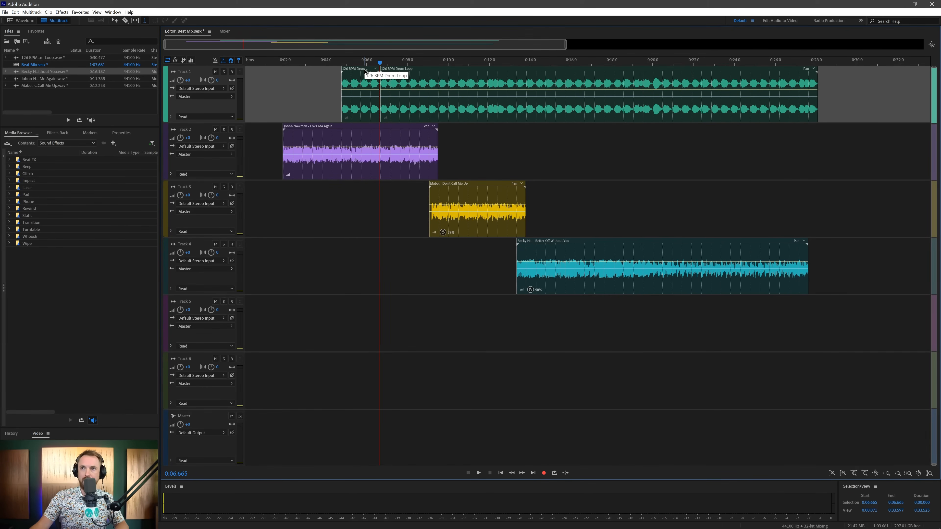
drag(366, 71, 287, 73)
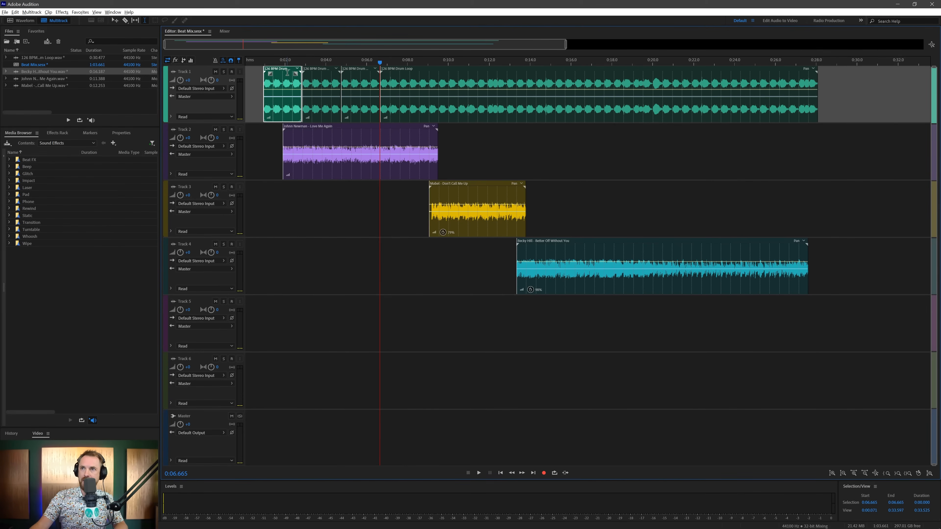
click(263, 145)
key(space)
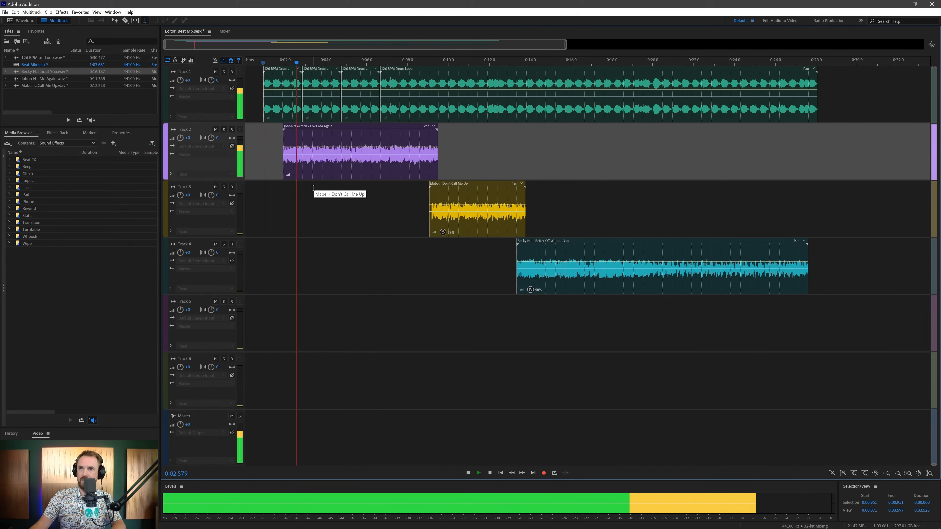
key(space)
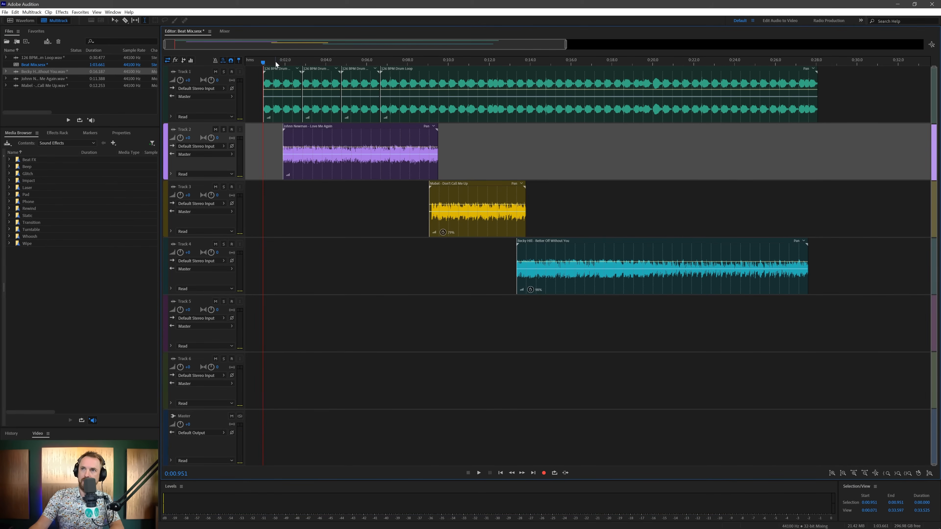
Extend the start of the Love Me Again clip to about 1.84 s with a short fade-in, and listen from 1.579 s.
scroll(276, 62, up, 5)
click(325, 135)
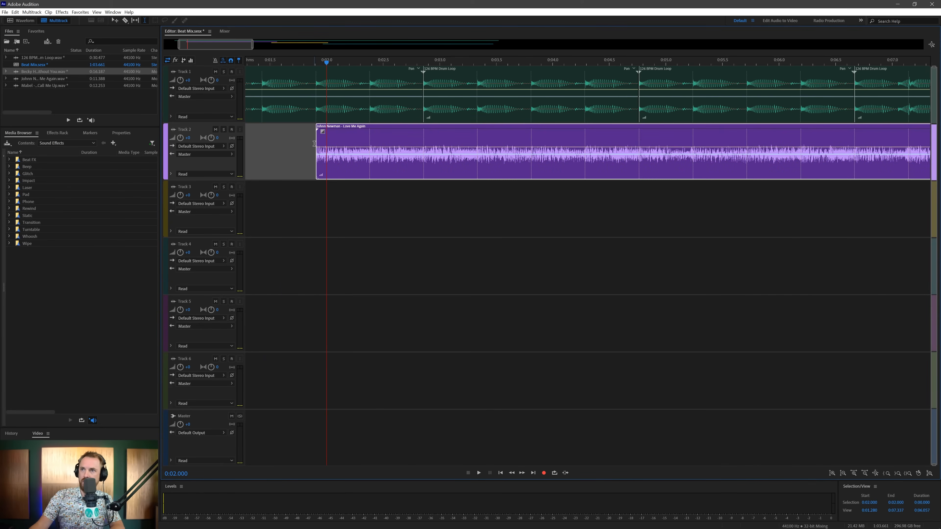
drag(317, 139, 321, 142)
click(279, 160)
key(space)
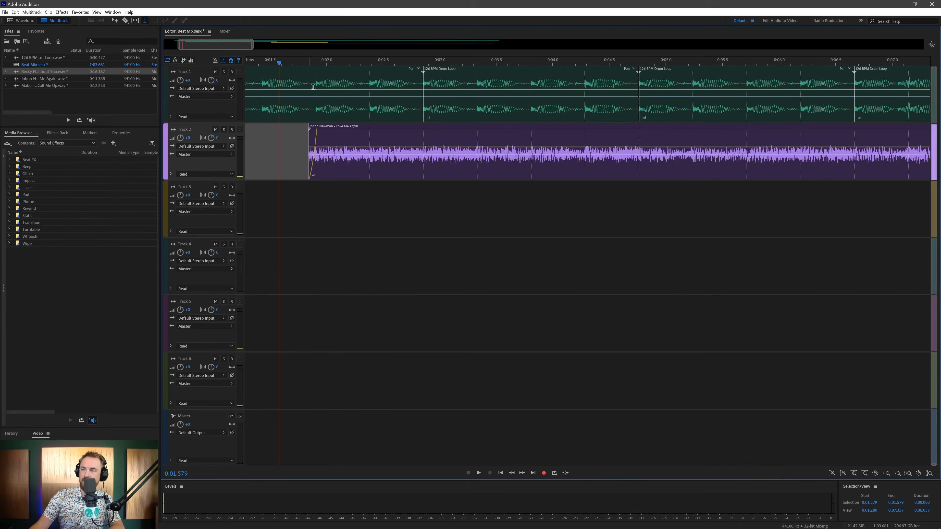
key(space)
Trim the start of the Love Me Again clip to about 1.87 s and play it from 1.839 s.
click(307, 161)
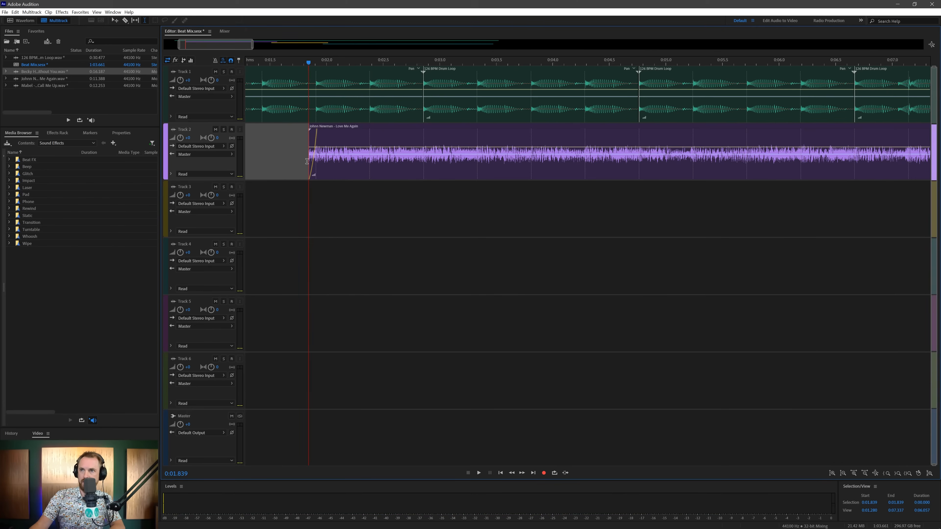
click(310, 158)
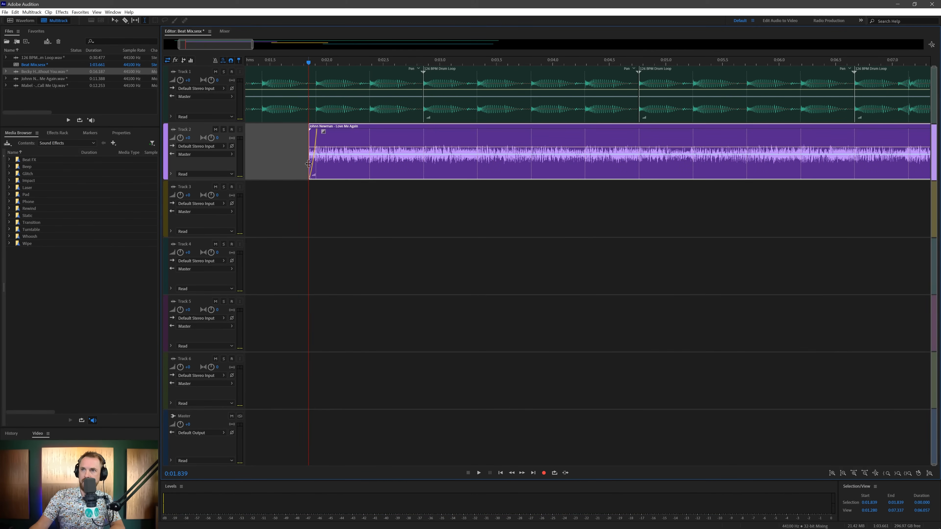
drag(310, 160, 313, 160)
key(space)
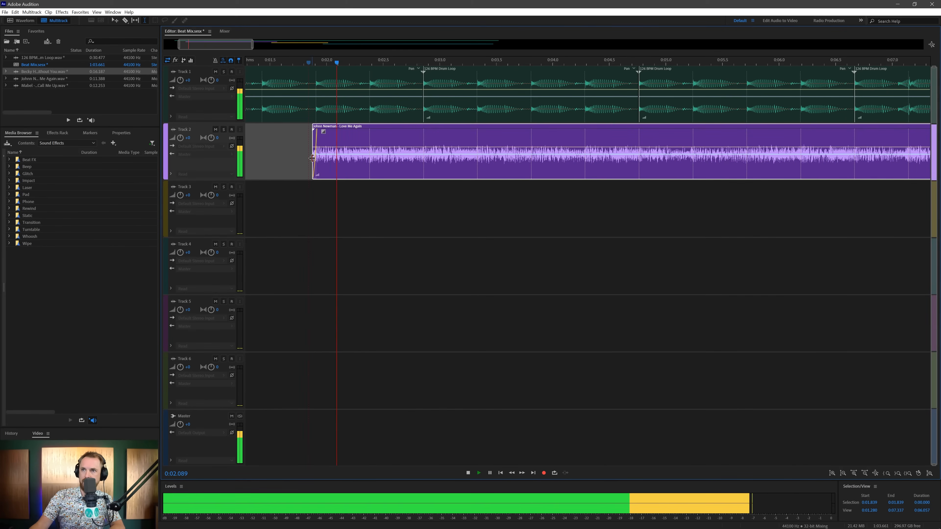
key(space)
Play the transition from Love Me Again to Don't Call Me Up and add a fade-out of about 0.2 s to Love Me Again's end.
scroll(271, 165, down, 3)
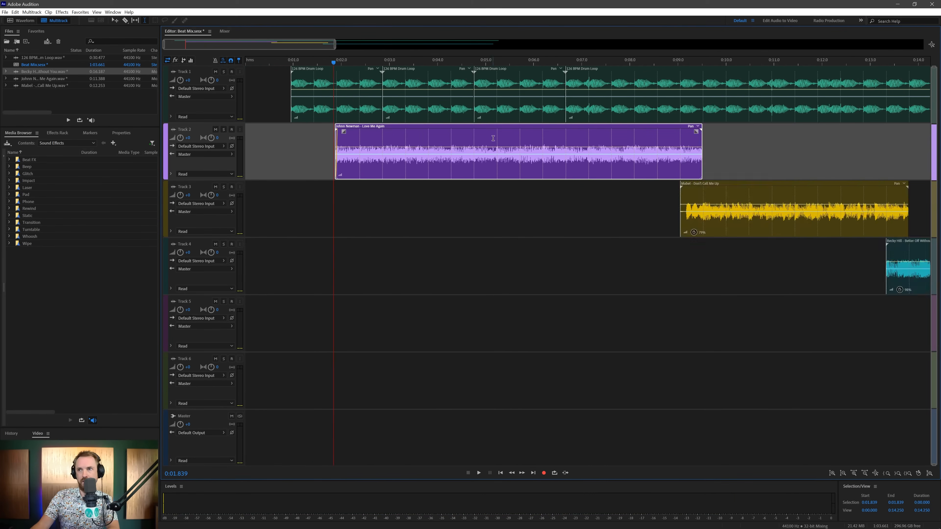
click(674, 135)
key(space)
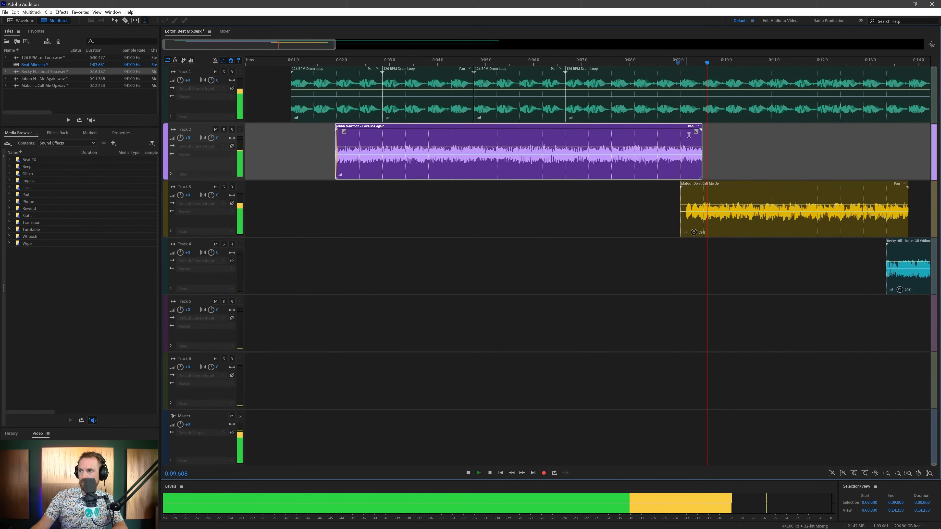
key(space)
drag(697, 132, 684, 149)
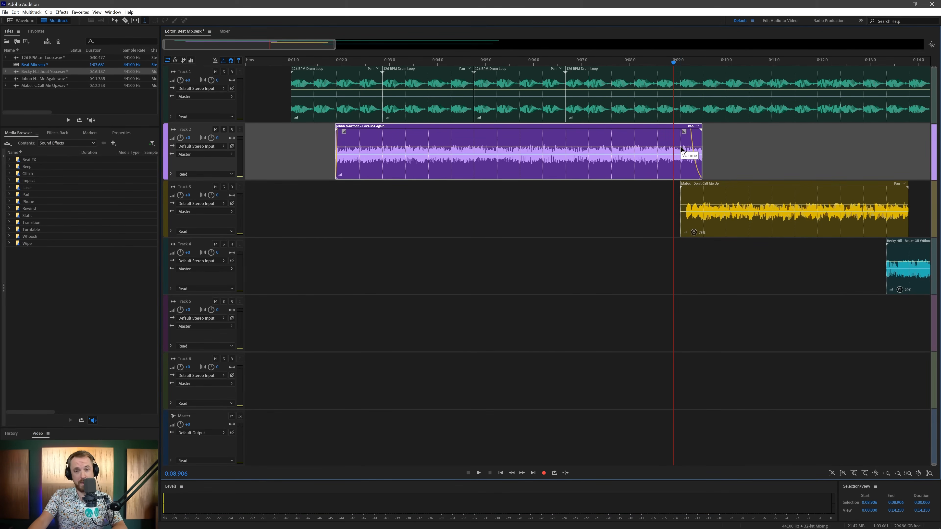
click(616, 232)
key(space)
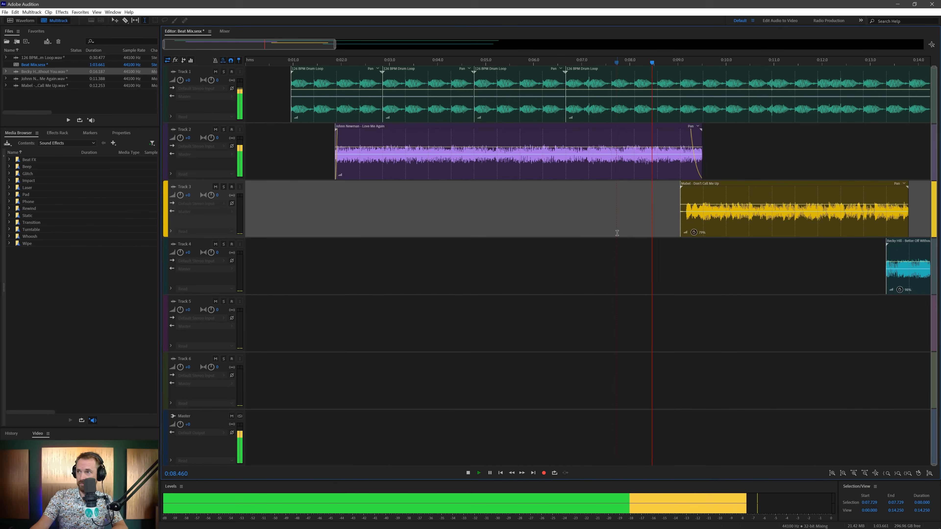
key(space)
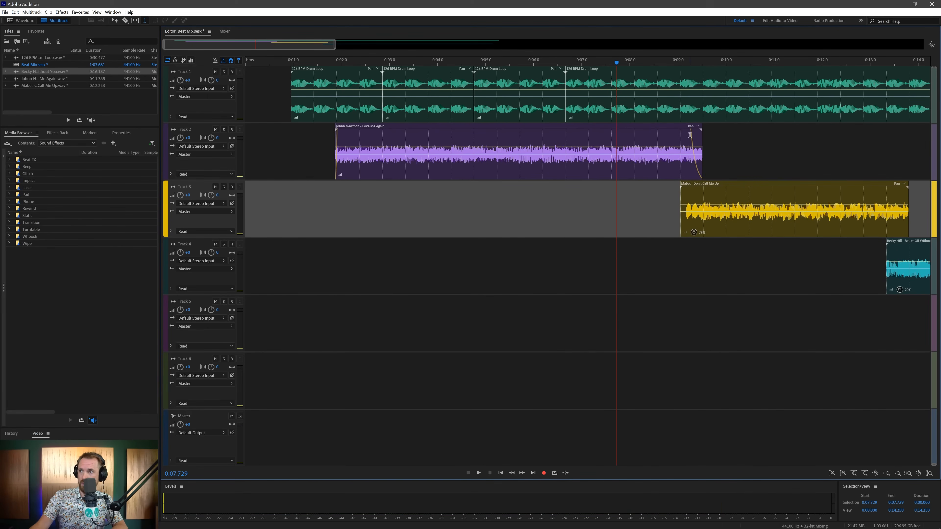
Try a longer fade-out of about 0.5 s at the end of the Love Me Again clip and listen to the transition.
click(689, 130)
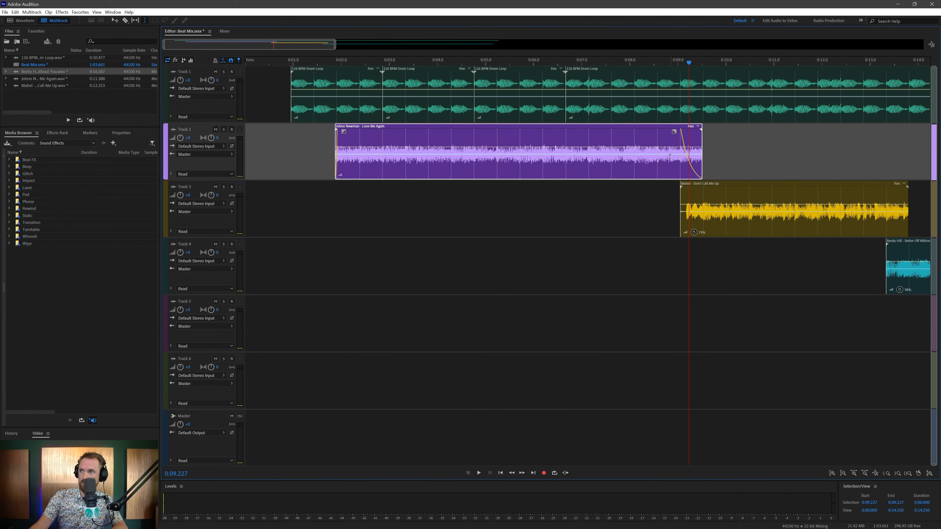
click(650, 196)
key(space)
key(space)
Shorten the fade-out at the end of the Love Me Again clip to about 0.1 s, checking the transition from 8.936 s and 8.501 s.
click(674, 152)
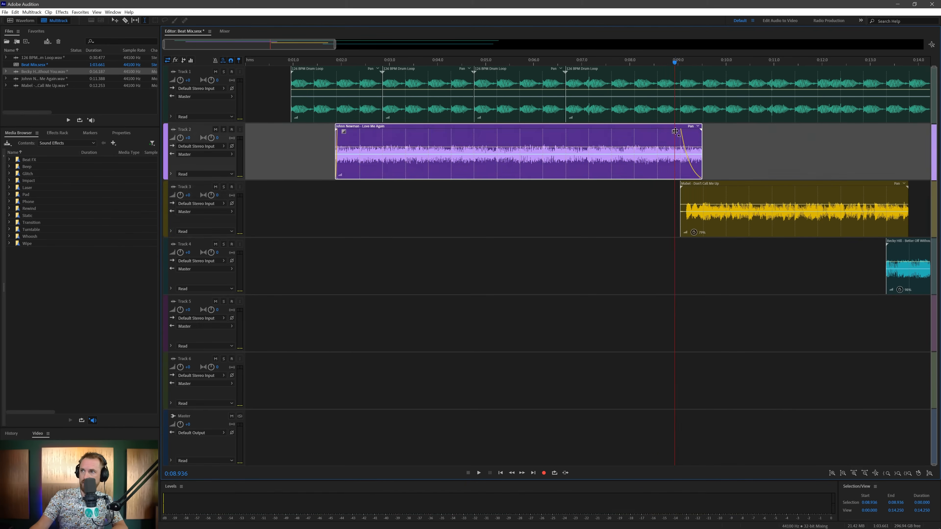
drag(689, 130, 692, 139)
key(space)
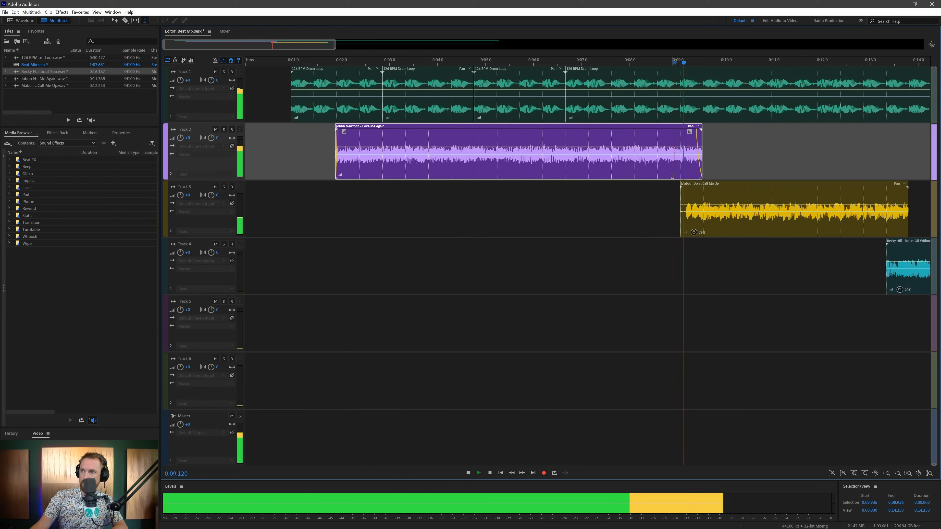
click(653, 192)
click(654, 144)
key(space)
key(space)
key(space)
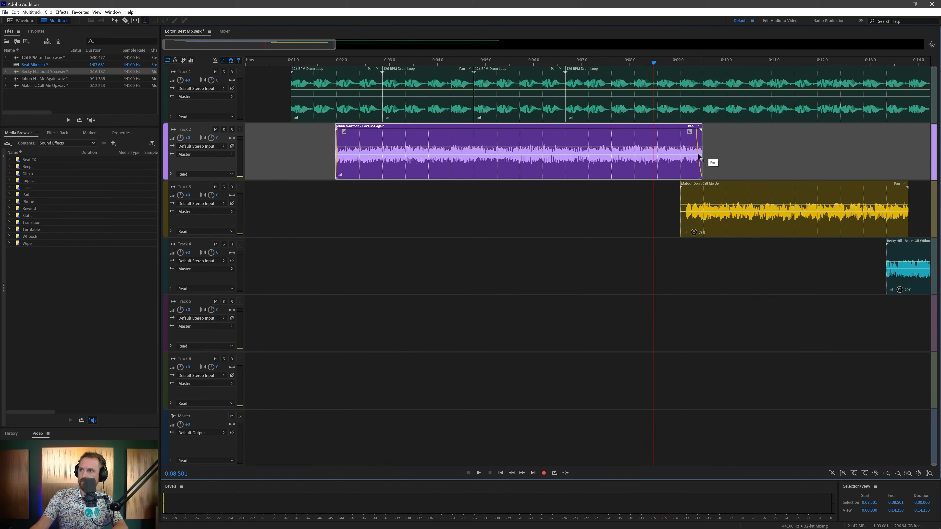
drag(694, 133, 695, 132)
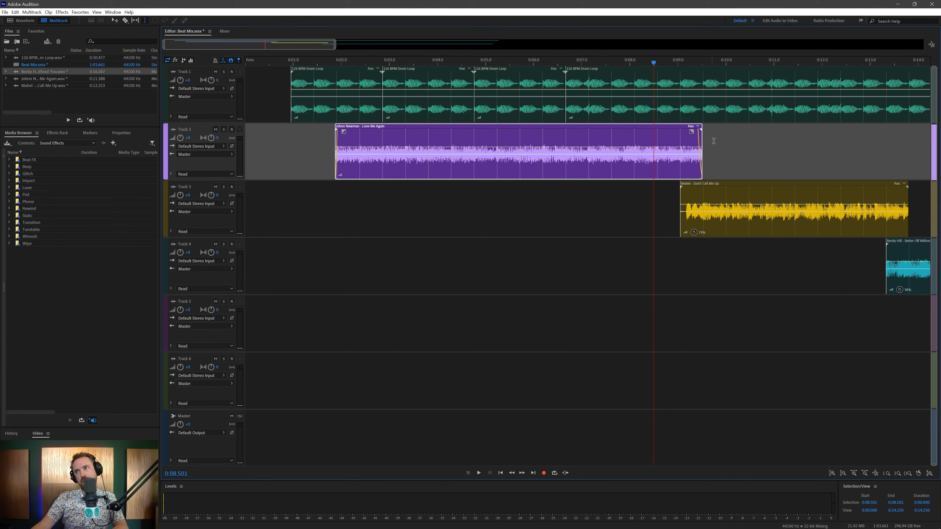
click(722, 138)
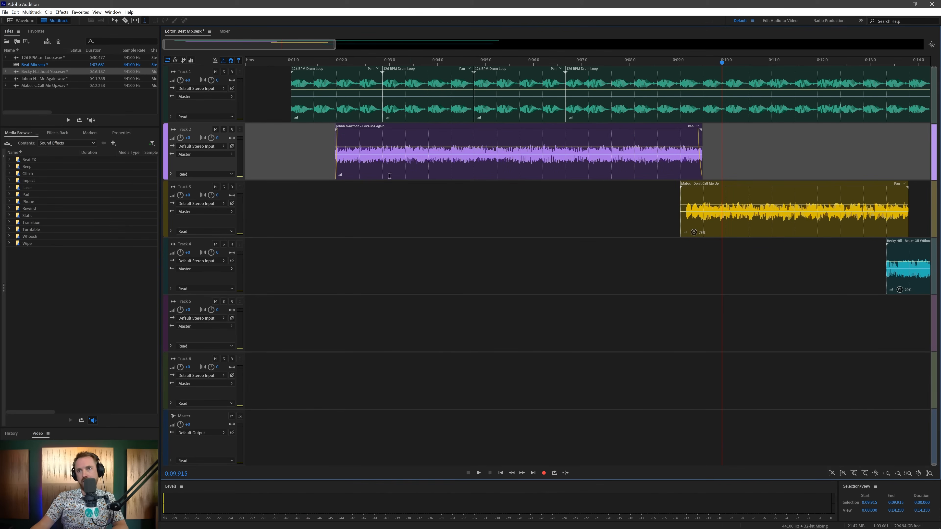
Show the Track EQ High Shelf Gain automation envelope on Track 2.
click(171, 173)
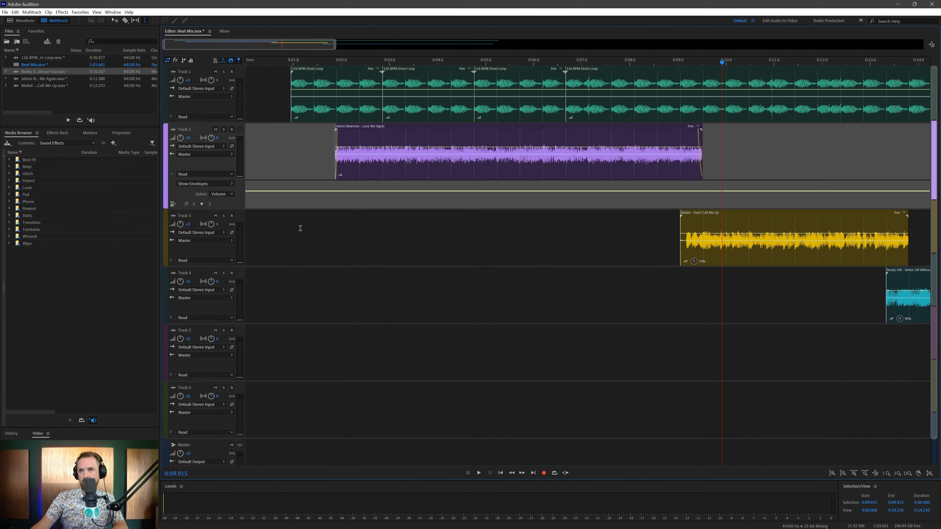
click(212, 186)
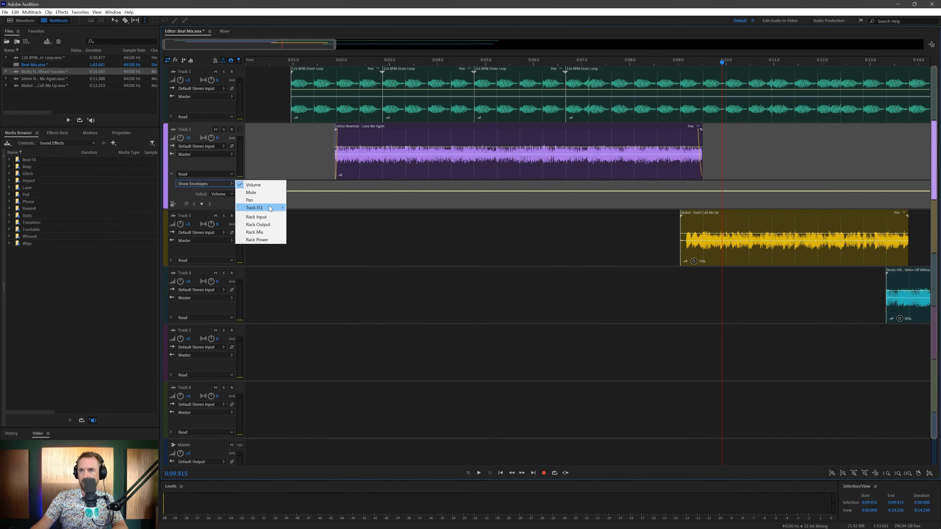
mouse_move(270, 208)
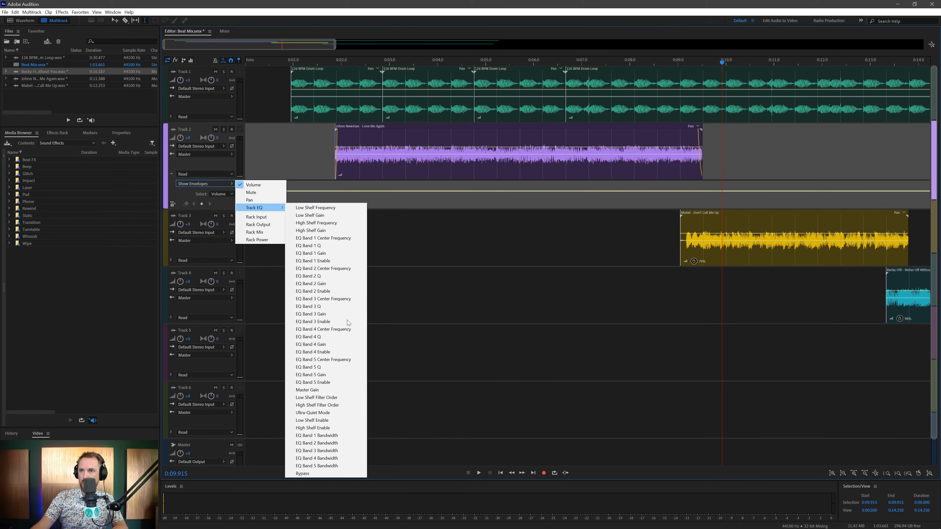
click(348, 230)
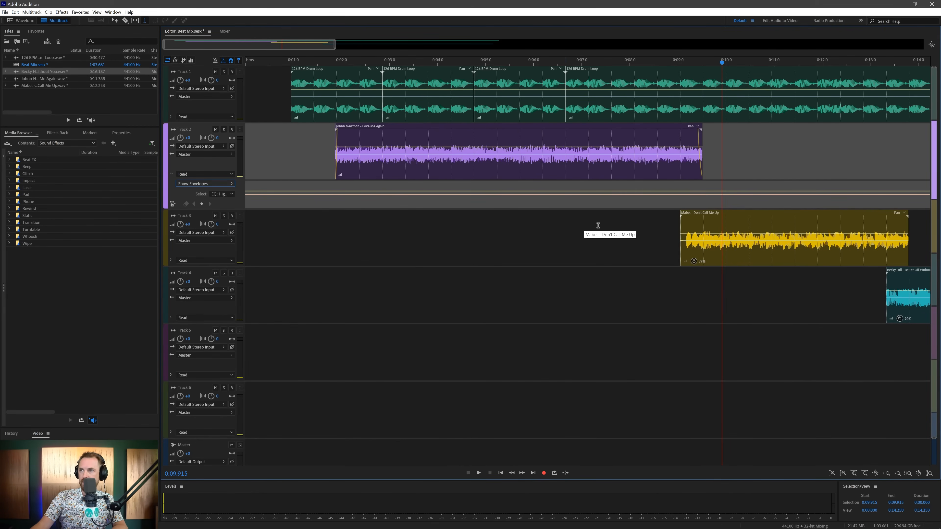
Switch on the EQ of Track 2 in the mixer and return to the multitrack editor.
click(224, 30)
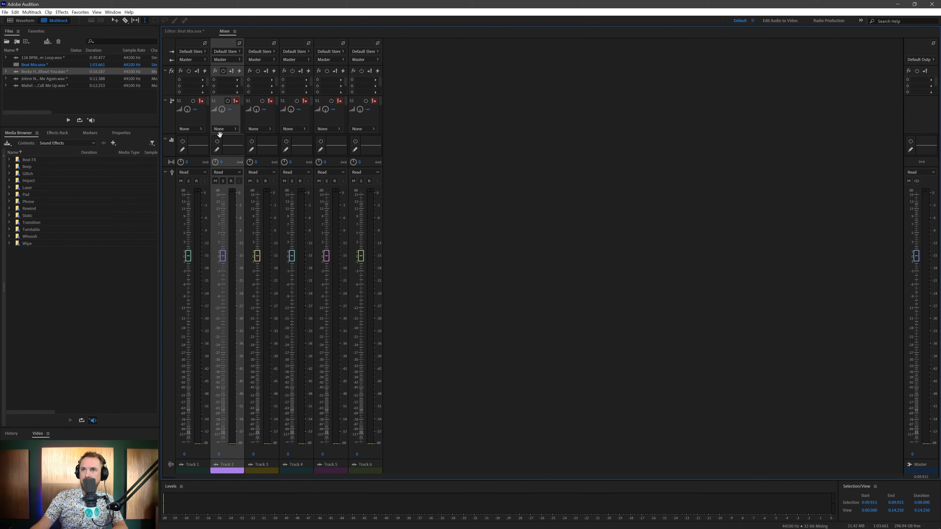
click(217, 141)
click(193, 33)
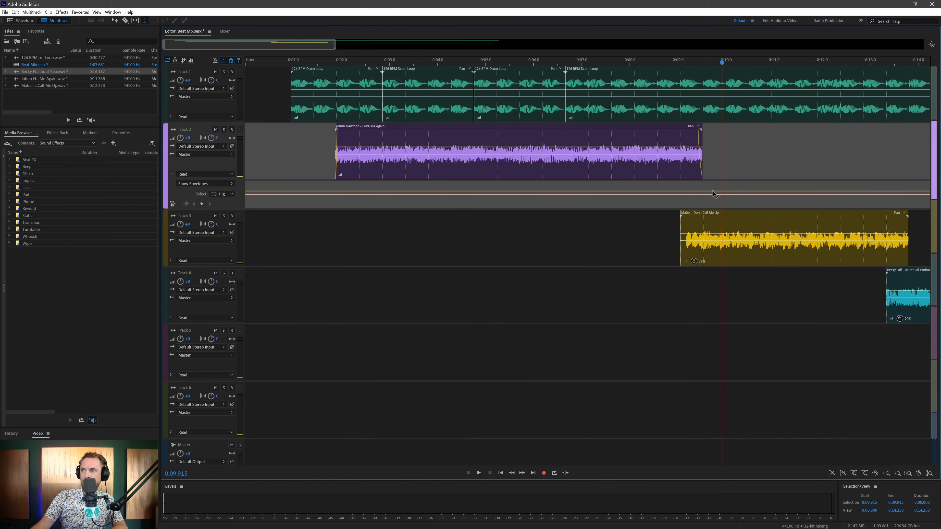
Add High Shelf Gain keyframes on Track 2 that raise the gain from about 8.1 s to 9.5 s, and listen from 7.729 s.
click(633, 194)
drag(703, 195, 703, 184)
click(627, 236)
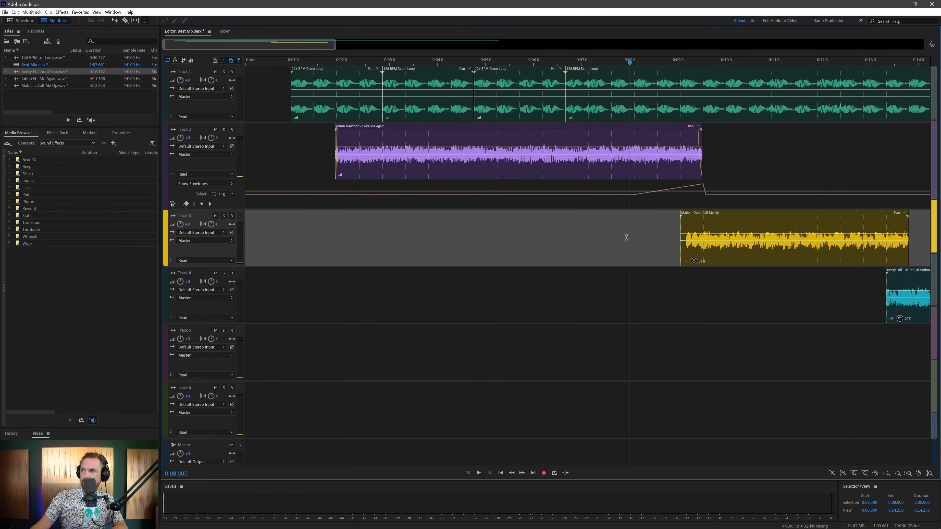
click(617, 234)
key(space)
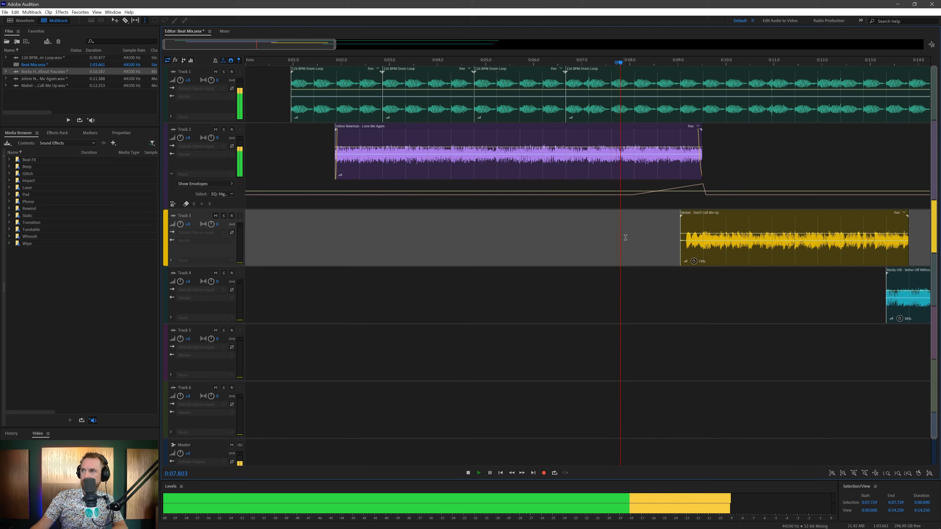
Lower Track 2's High Shelf Gain keyframe at about 9.5 s to near the bottom of its range and listen from 8.157 s.
click(710, 185)
mouse_move(701, 186)
mouse_down()
mouse_move(701, 207)
mouse_move(706, 194)
mouse_up()
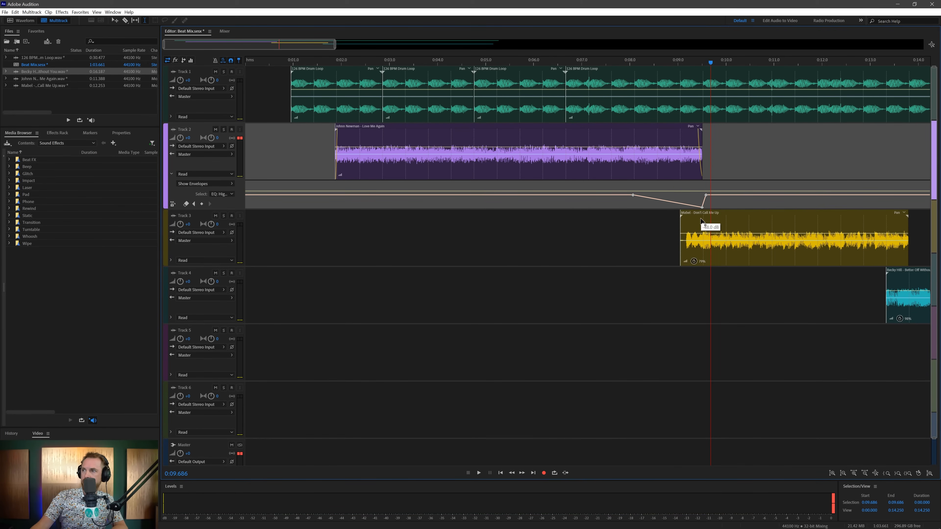
click(636, 221)
key(space)
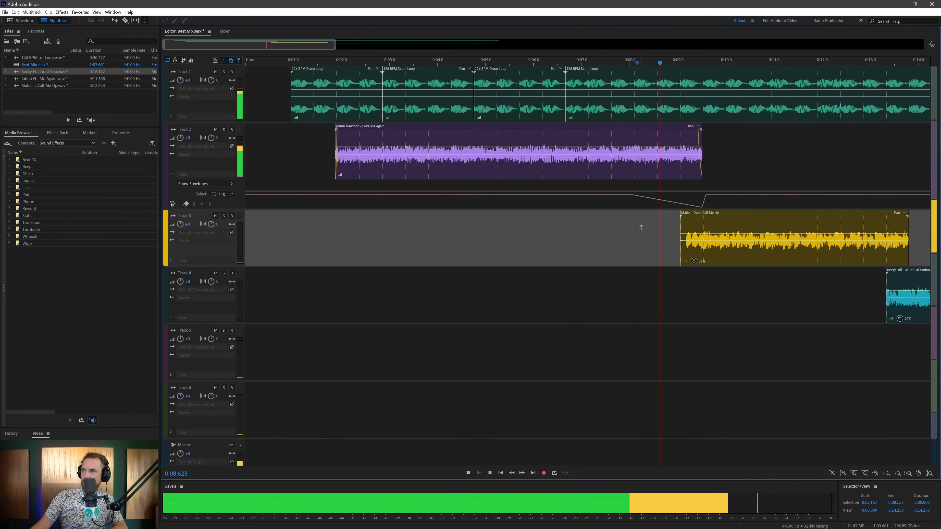
Add a keyframe at about 9.2 s to soften the High Shelf Gain drop on Track 2, and listen from about 8.1 s.
click(670, 205)
key(space)
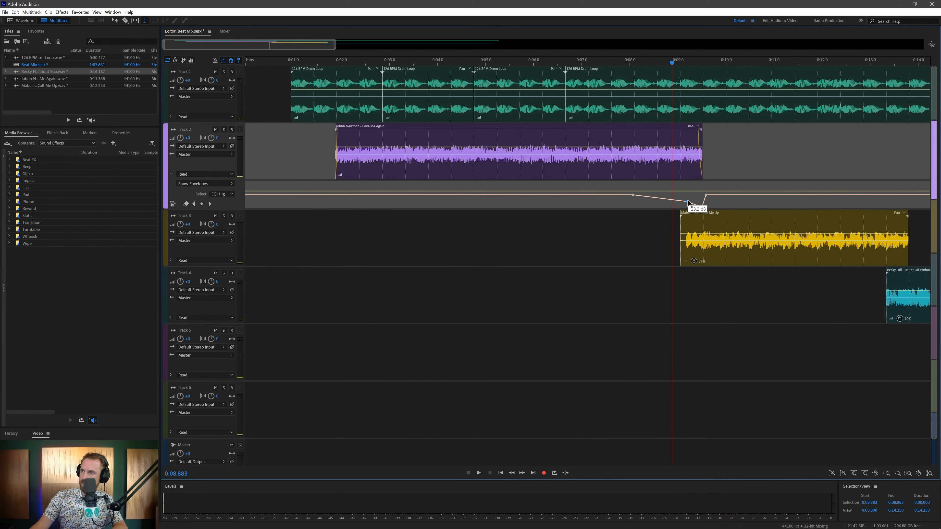
click(639, 232)
key(space)
key(space)
click(634, 236)
key(space)
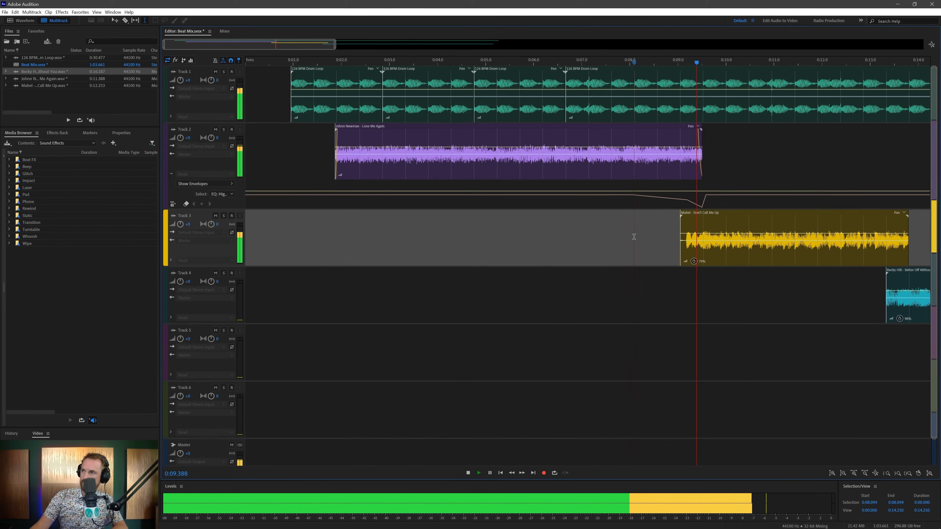
key(space)
Move the last High Shelf Gain keyframe on Track 2 to about 9.75 s and inspect the envelope around the end of Love Me Again.
click(709, 201)
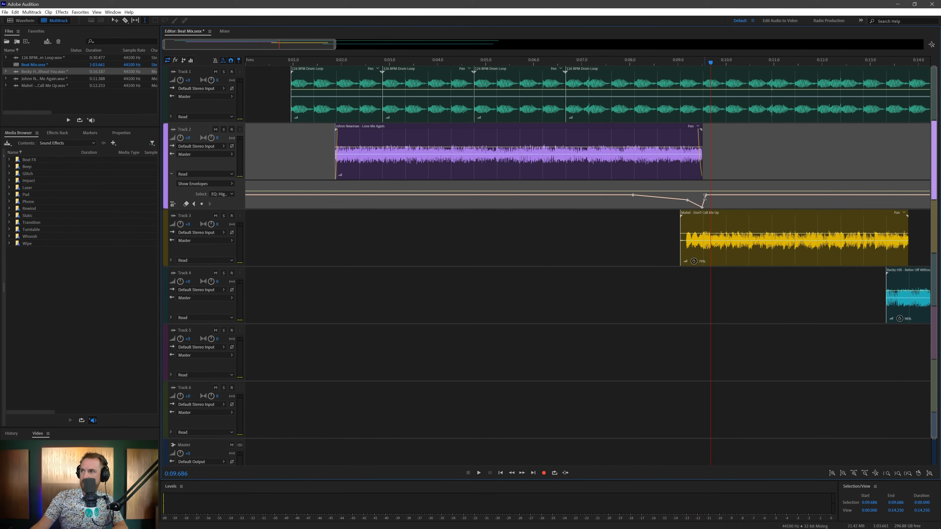
drag(706, 195, 711, 194)
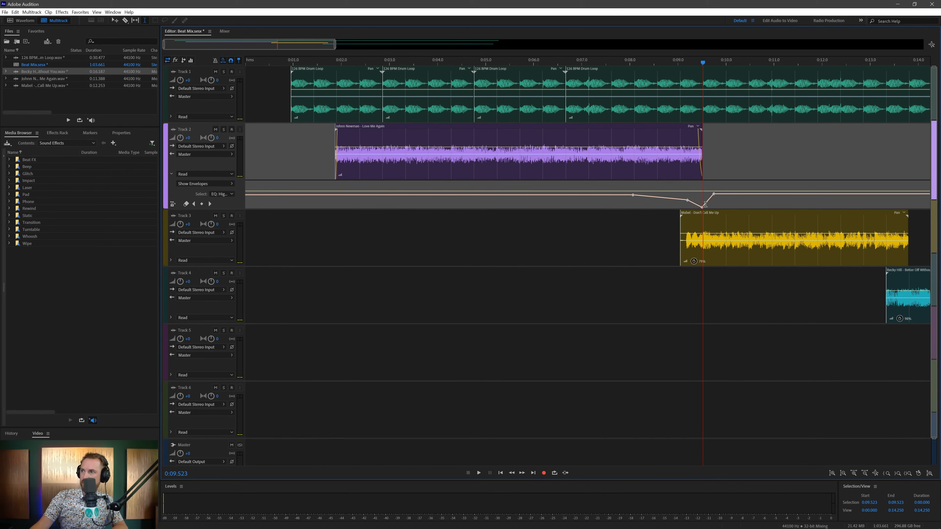
click(702, 207)
click(705, 207)
scroll(704, 207, up, 10)
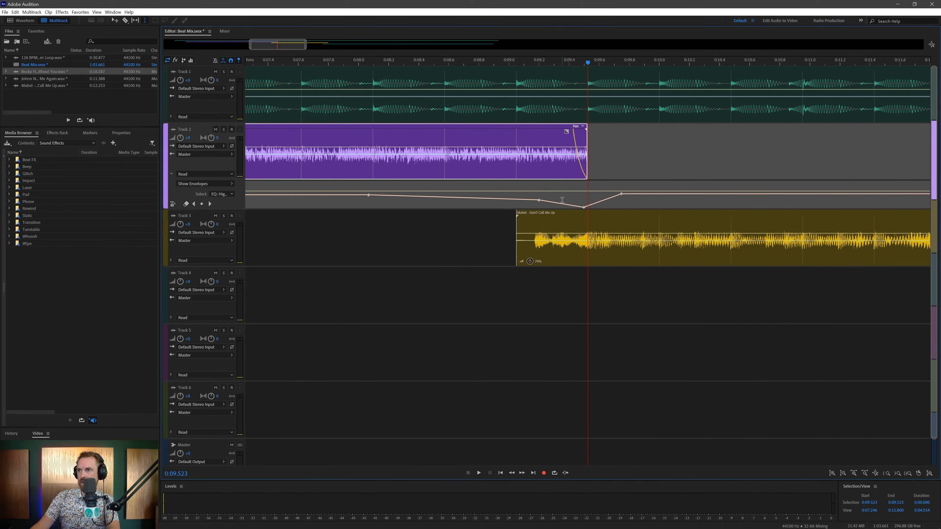
Move the lowest High Shelf Gain keyframe on Track 2 to about 9.57 s, past the end of Love Me Again, and listen from 9.186 s.
click(571, 210)
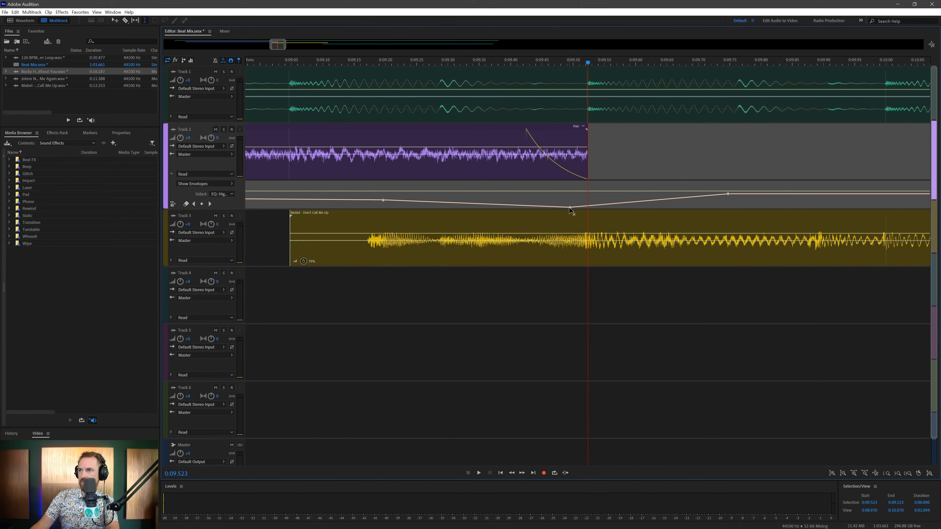
drag(570, 208, 614, 210)
click(384, 321)
key(space)
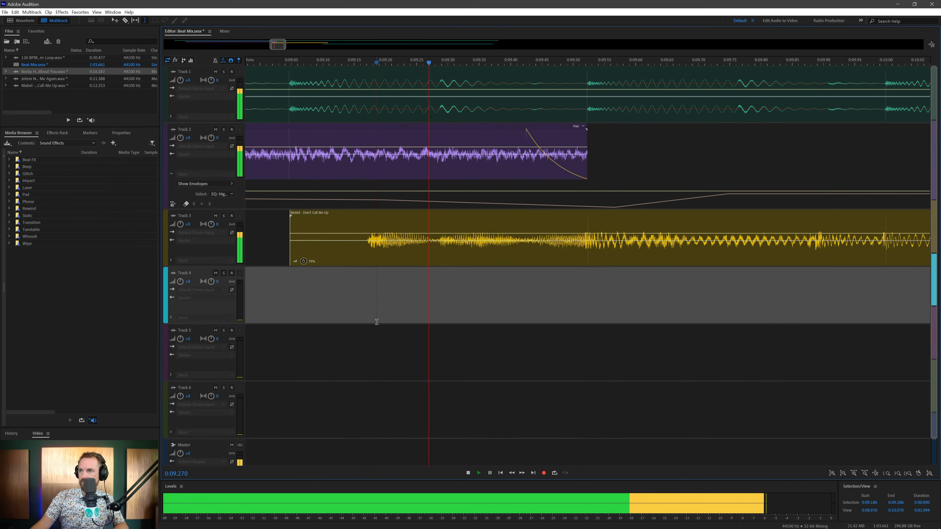
key(space)
Add a fade-out of about 0.2 s to the end of Don't Call Me Up on Track 3 and listen from 12.855 s.
scroll(380, 322, down, 4)
scroll(378, 321, down, 6)
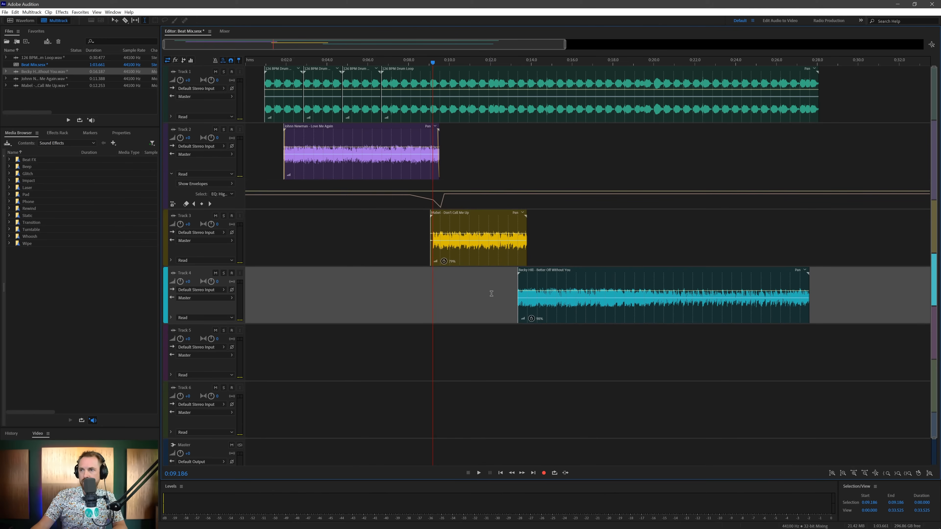
click(498, 275)
key(space)
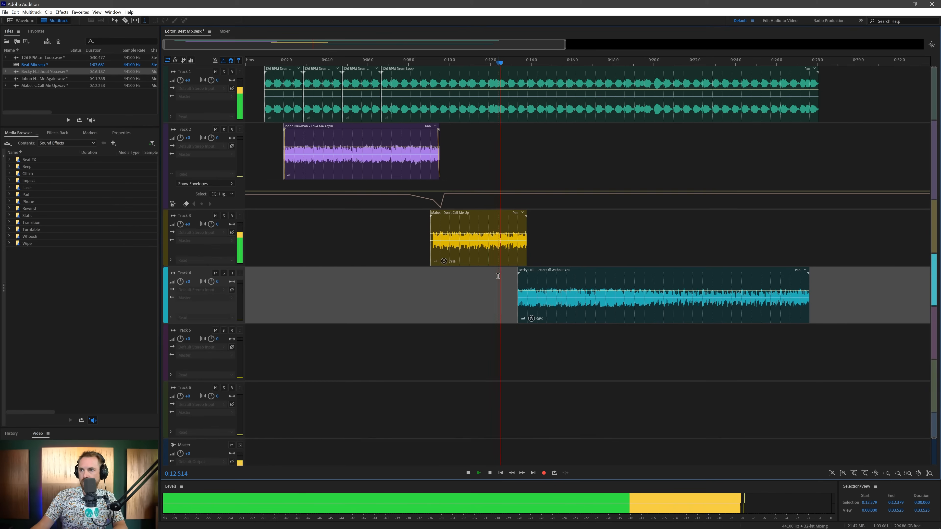
click(520, 218)
key(space)
drag(523, 218, 519, 218)
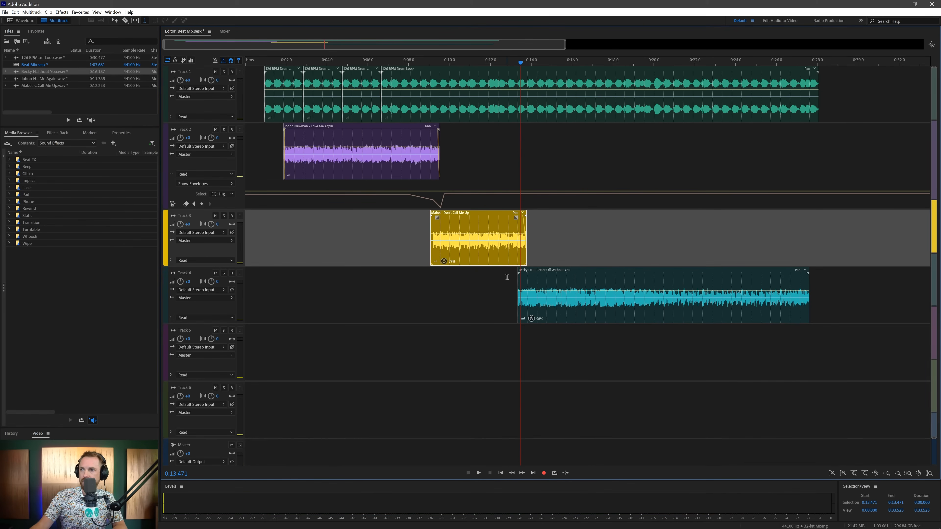
click(507, 277)
key(space)
key(space)
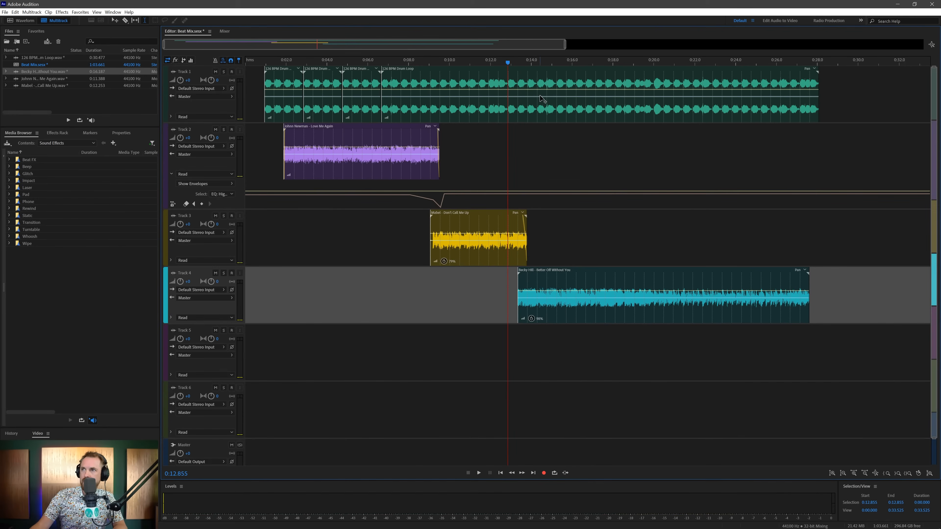
Extend the start of Better Off Without You on Track 4 back to about 13.2 s with a short fade-in, and listen from 12.566 s.
scroll(527, 57, up, 6)
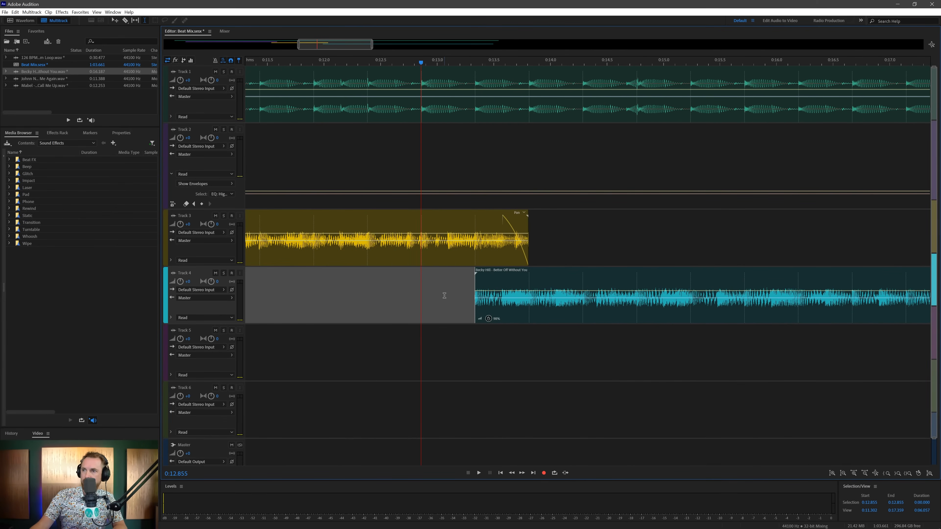
mouse_move(475, 281)
mouse_down()
mouse_move(461, 286)
mouse_move(475, 273)
mouse_up()
click(388, 293)
key(space)
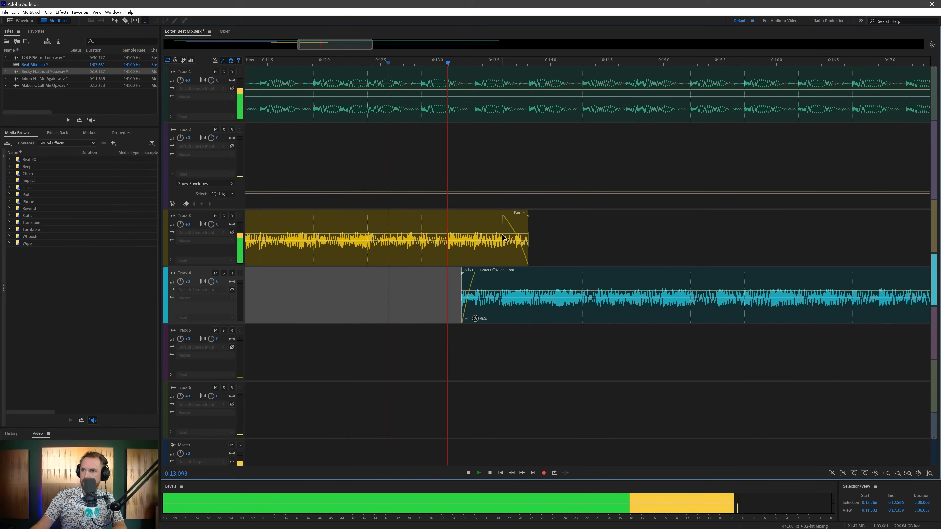
key(space)
Add Studio Reverb in Track 2's first track effect slot and listen to the transition from 8.570 s.
scroll(498, 233, down, 4)
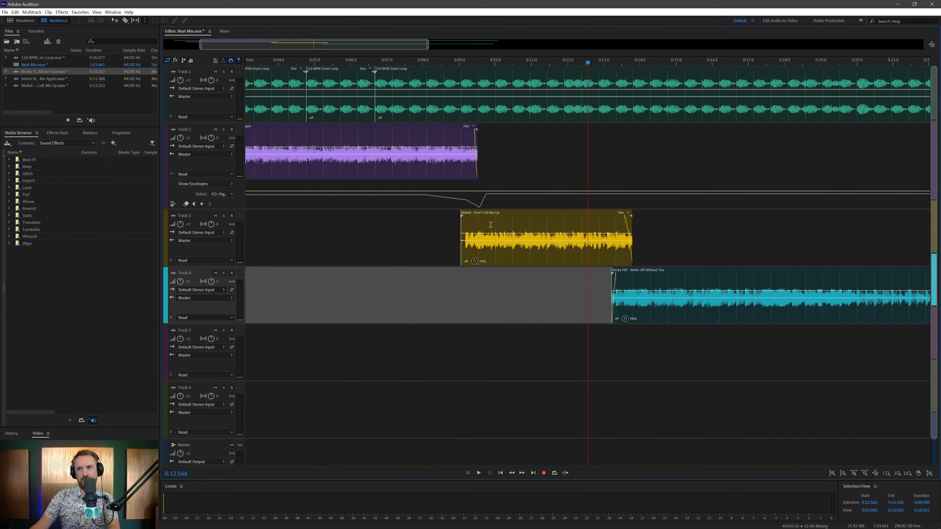
scroll(496, 229, down, 3)
click(396, 149)
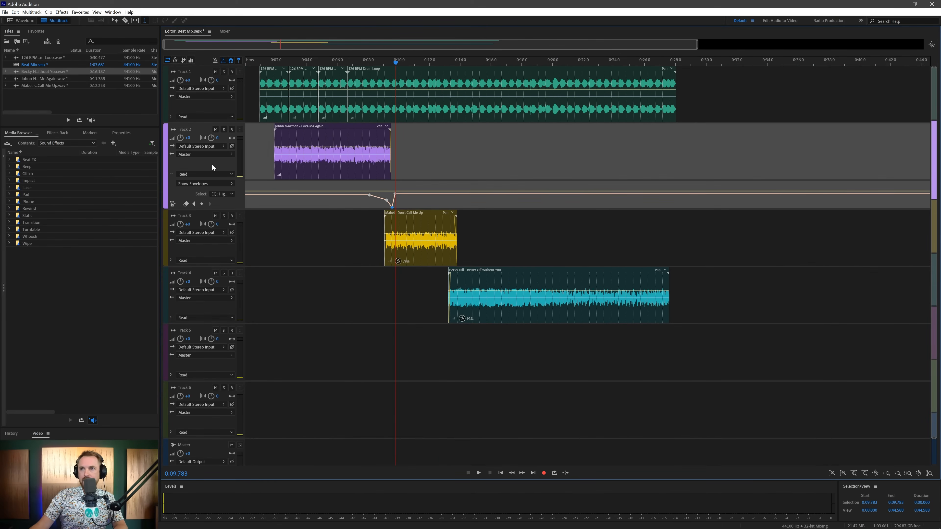
click(60, 133)
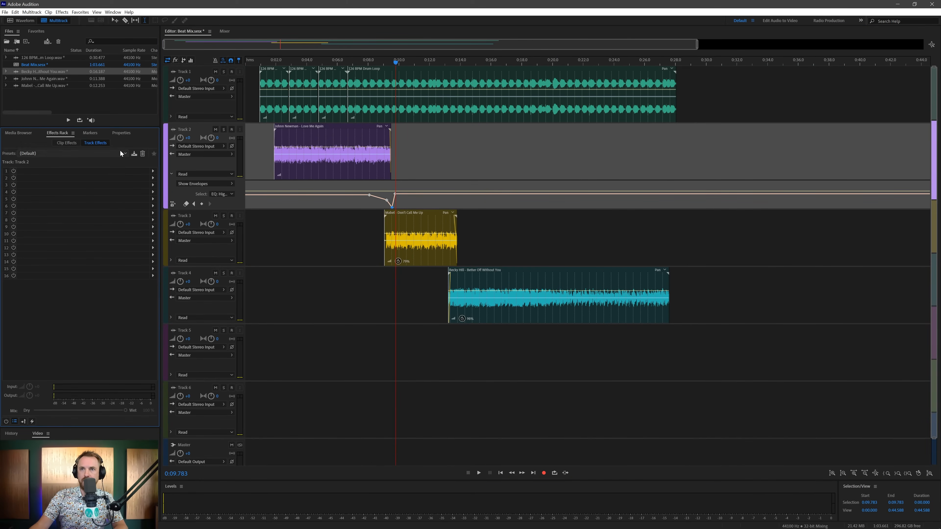
click(154, 171)
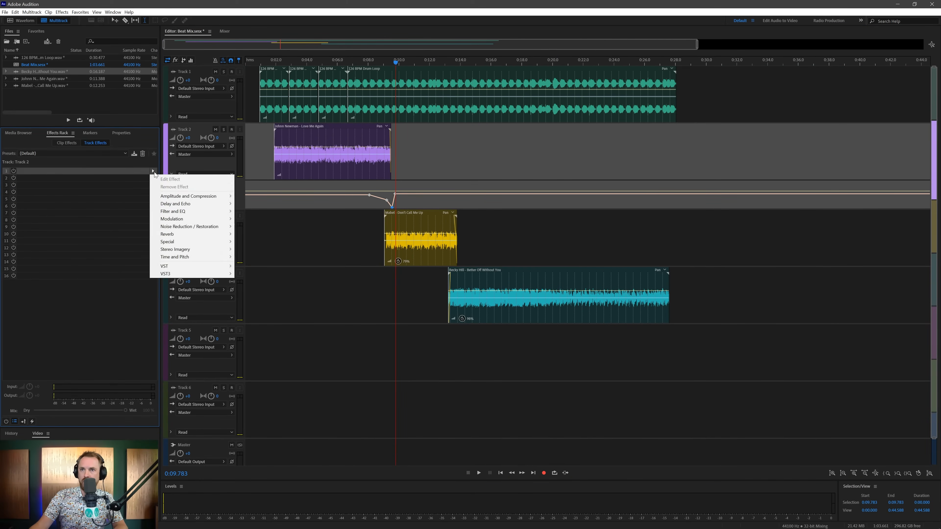
mouse_move(219, 233)
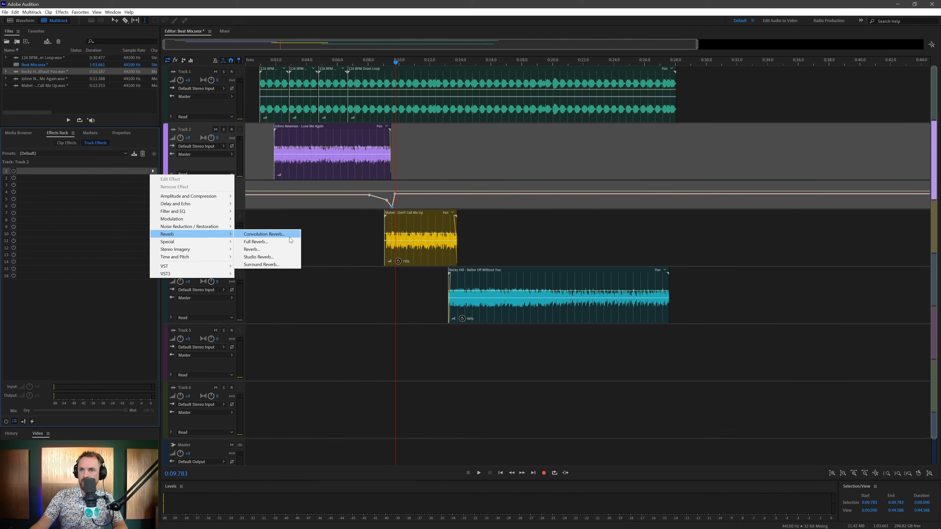
click(274, 257)
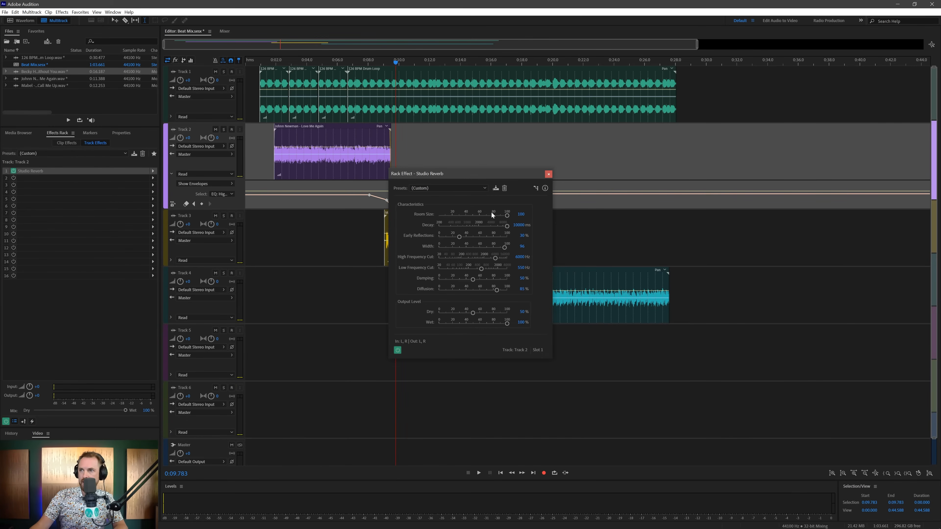
click(377, 159)
key(space)
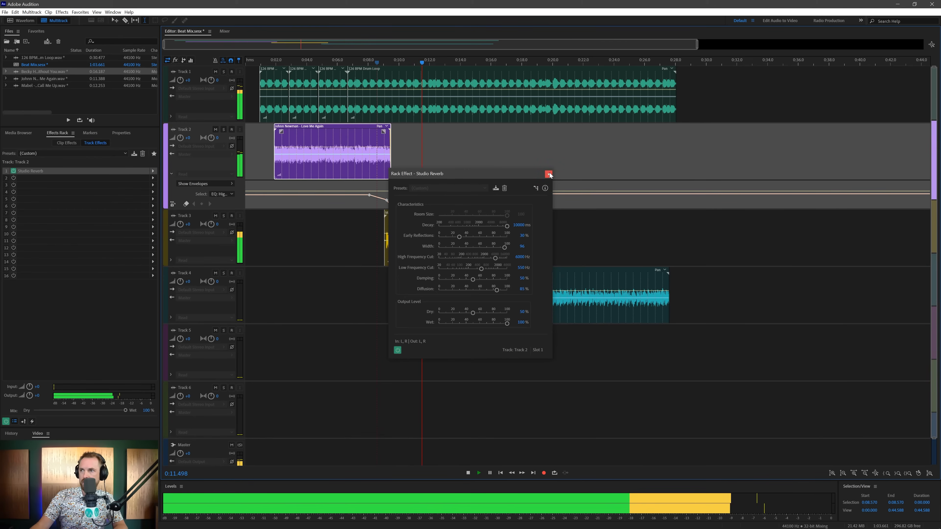
key(space)
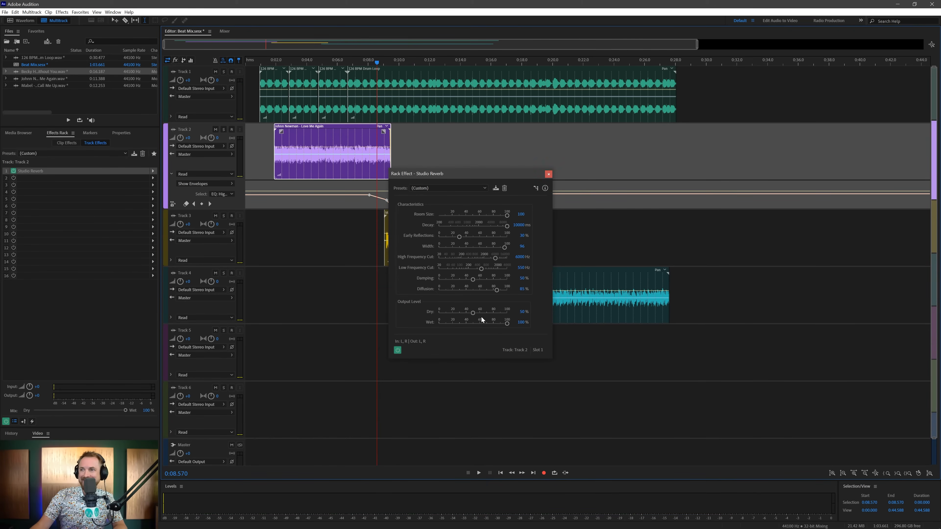
Set the Studio Reverb output to 100% dry and 0% wet, and show its Wet Output Level envelope on Track 2.
drag(492, 313, 416, 329)
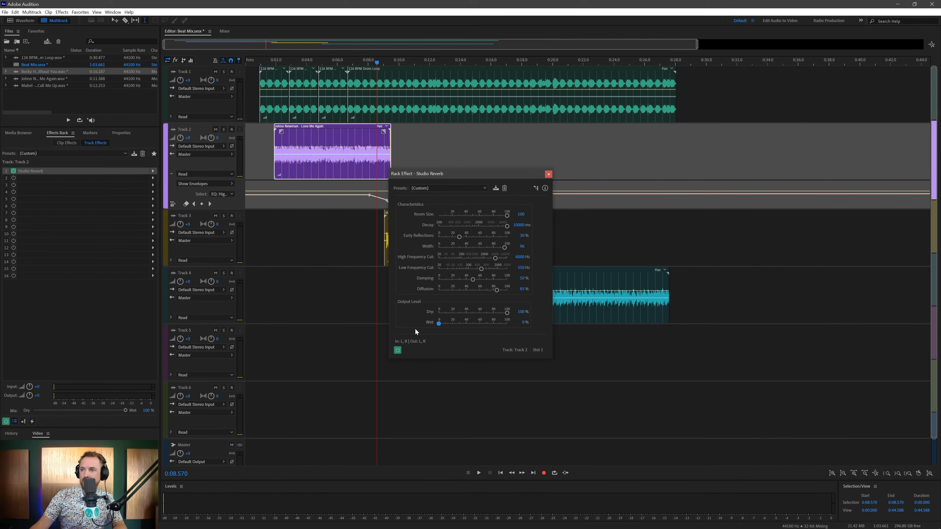
click(548, 174)
click(233, 187)
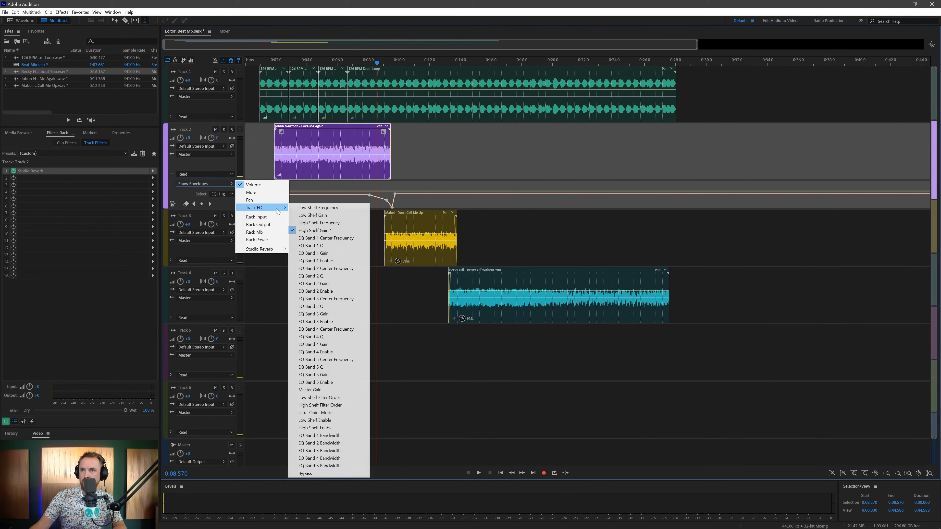
mouse_move(286, 250)
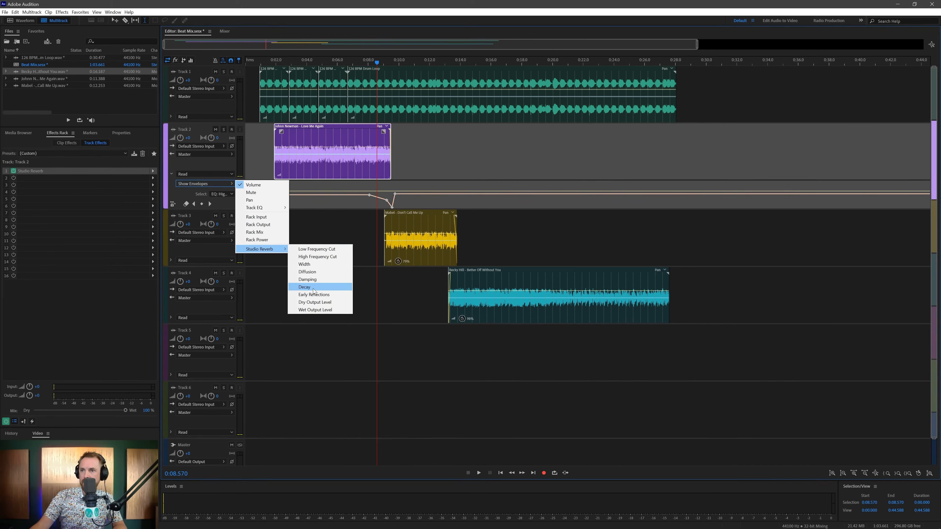
click(316, 310)
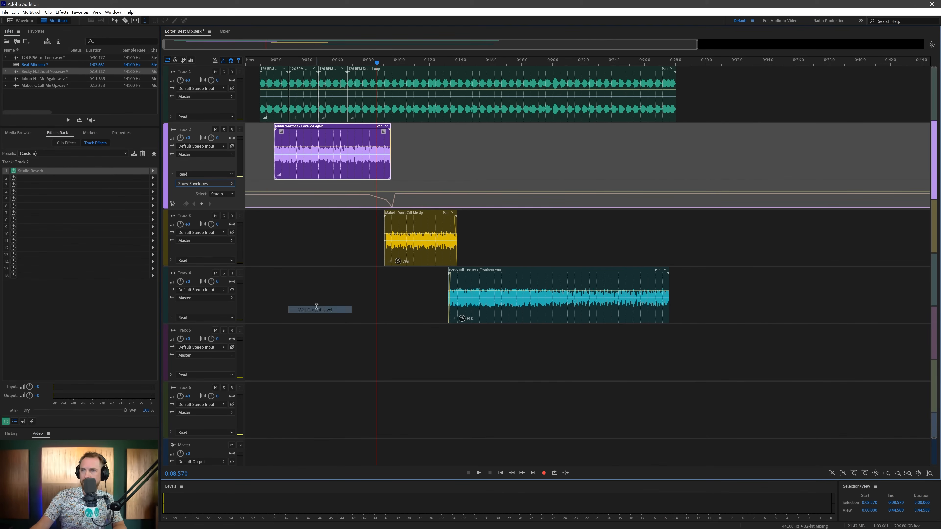
Add Wet Output Level keyframes on Track 2 at about 9.0, 9.6 and 10.0 s, with the middle one raised, and listen from 8.570 s.
click(383, 206)
mouse_move(393, 206)
mouse_down()
mouse_move(394, 183)
mouse_move(400, 207)
mouse_up()
key(space)
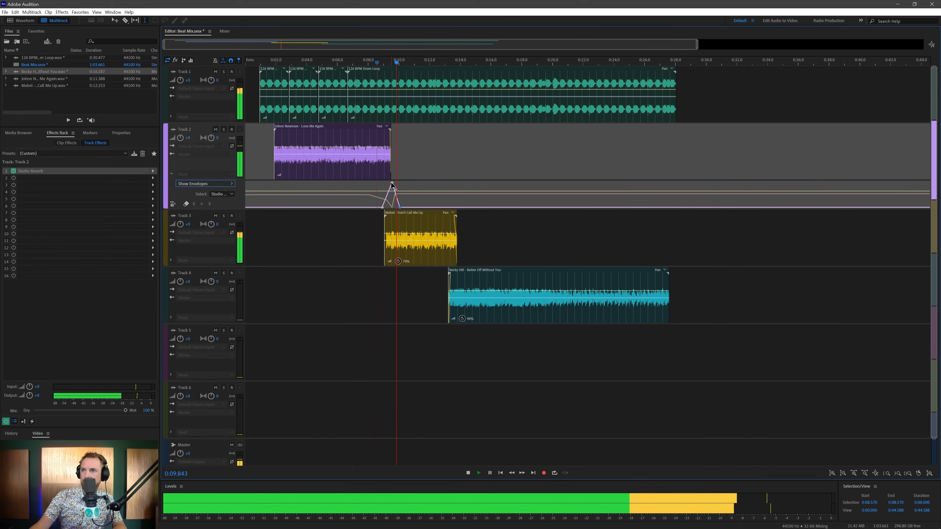
key(space)
Lower the Wet Output Level peak, then move it to about 9.15 s and the first keyframe to about 8.5 s while listening.
key(space)
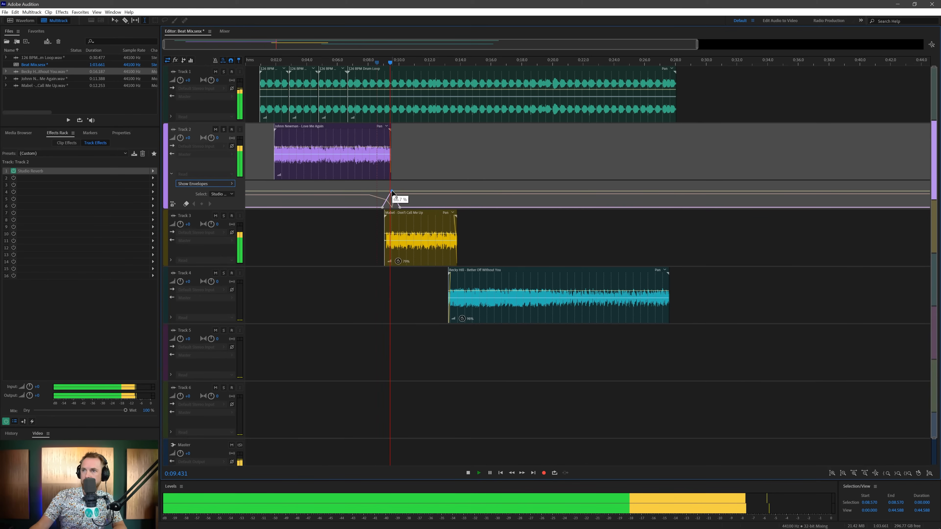
key(space)
key(space)
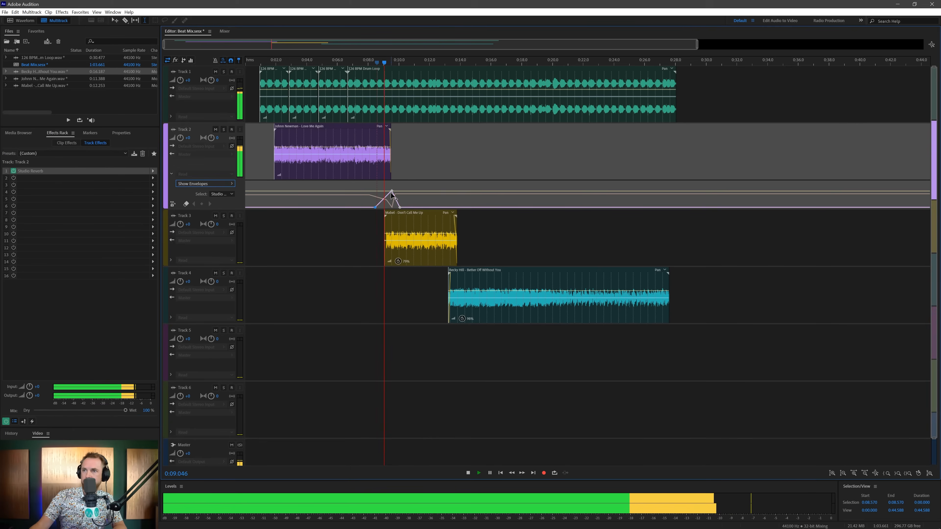
drag(391, 191, 386, 192)
key(space)
key(space)
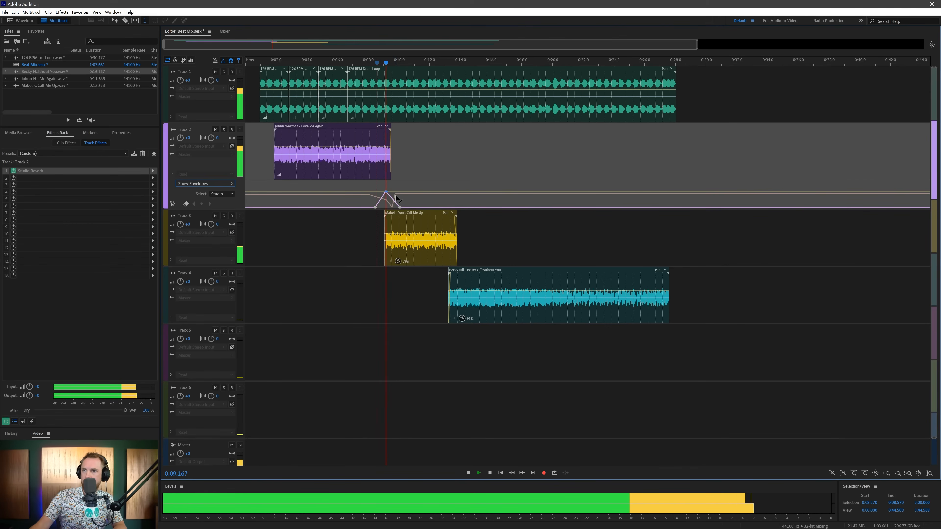
key(space)
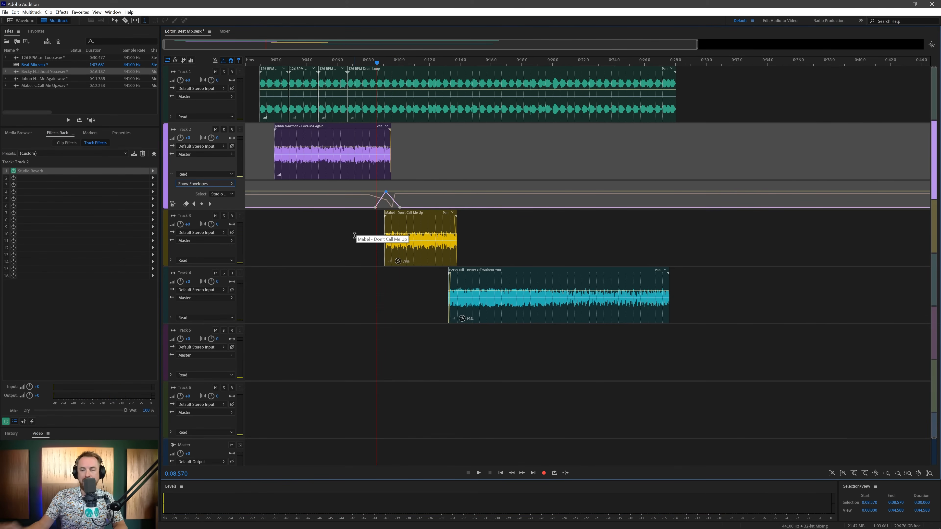
Solo Track 2, move the Wet Output Level peak keyframe to about 8.7 s, and listen from 8.570 s.
click(224, 129)
key(space)
key(space)
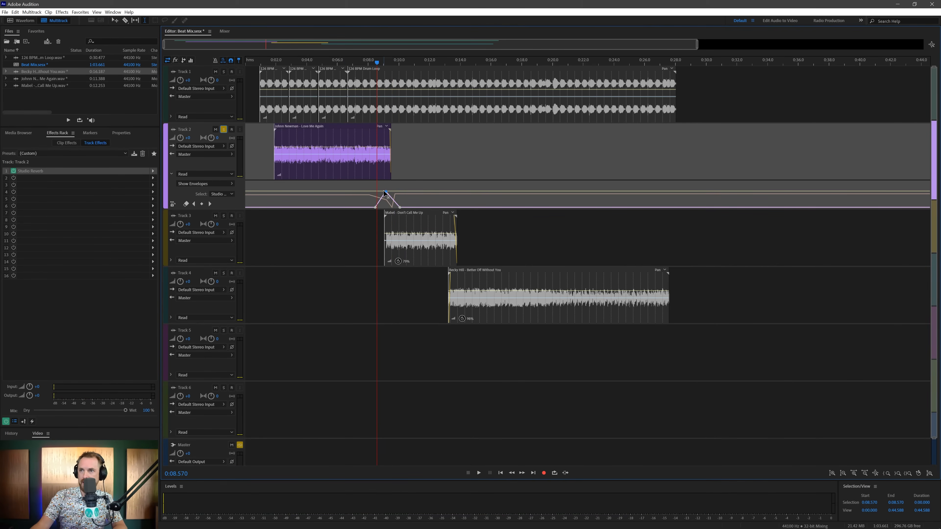
key(space)
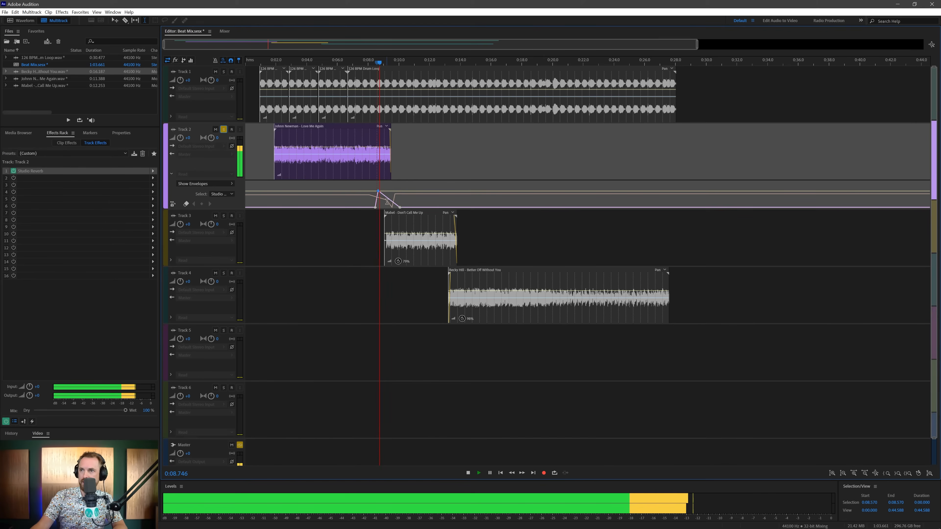
key(space)
Start the Wet Output Level rise at about 7.5 s, set its peak to 100% at about 9.3 s, and listen from 8.570 s.
drag(375, 207, 362, 208)
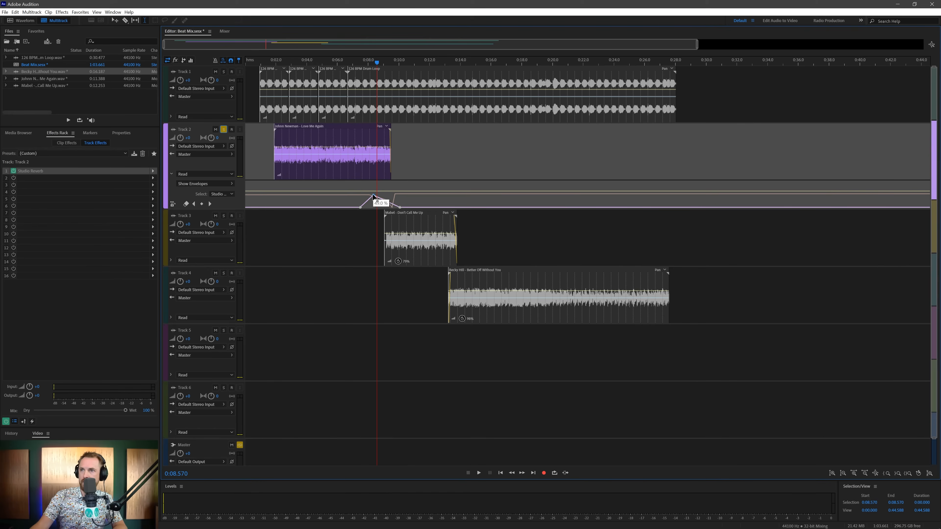
key(space)
drag(373, 197, 389, 182)
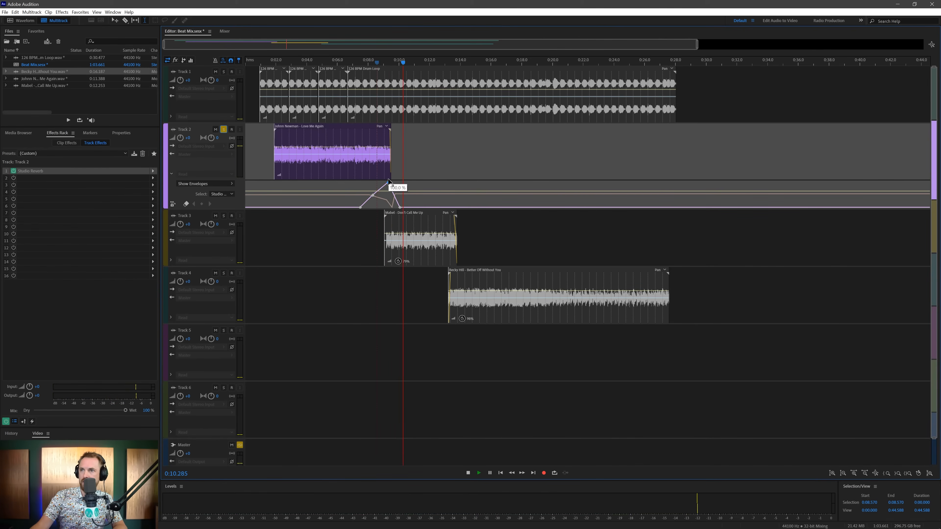
key(space)
key(space)
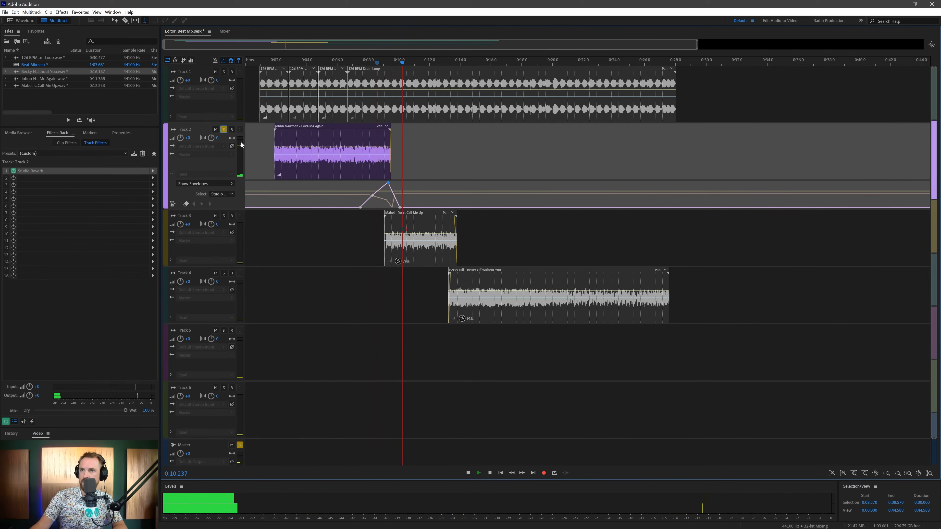
key(space)
Turn off solo on Track 2 and listen to the reverb transition in the full mix from 8.570 s.
click(223, 129)
key(space)
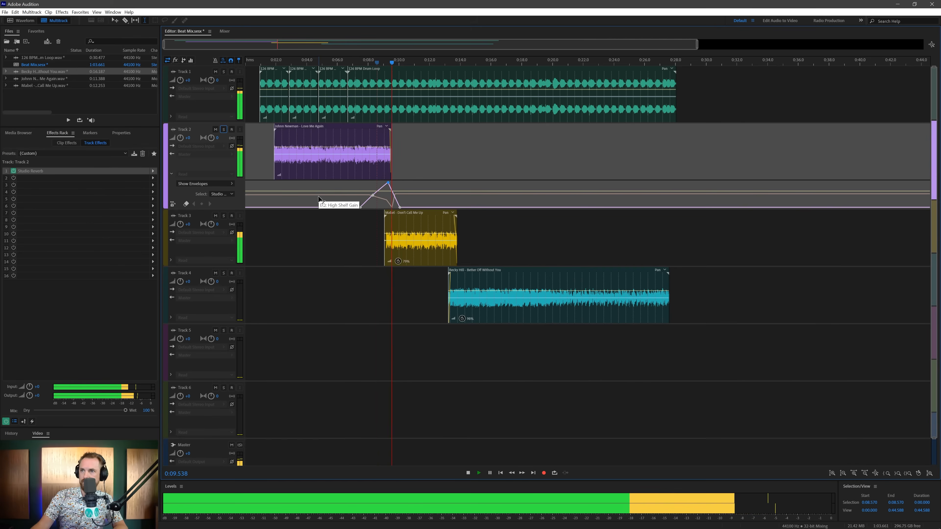
key(space)
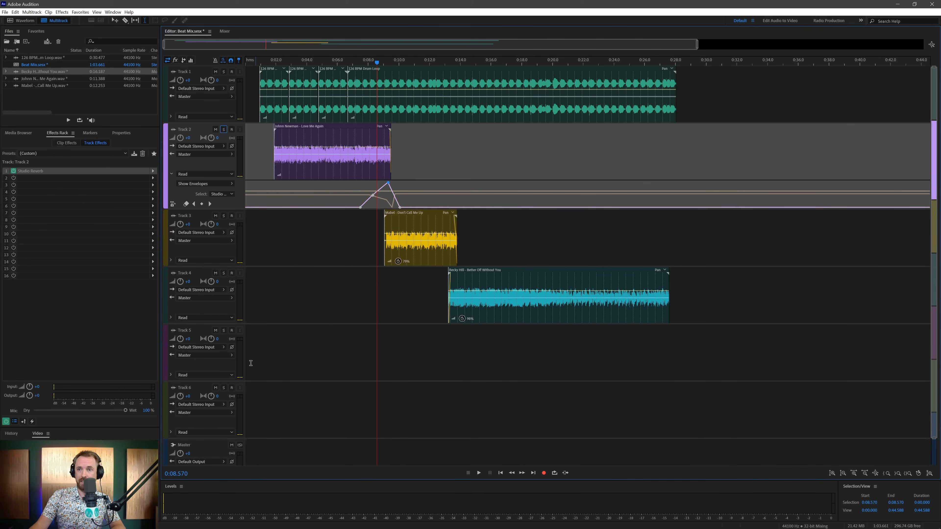
Arm Track 5 and record a take from 0.215 s over the mix, and delete the recorded clip from the track.
click(255, 351)
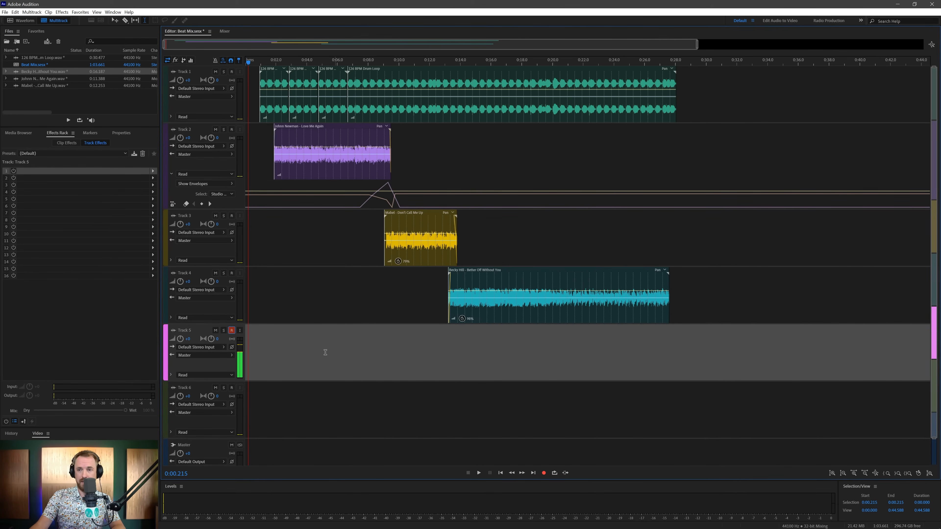
click(541, 474)
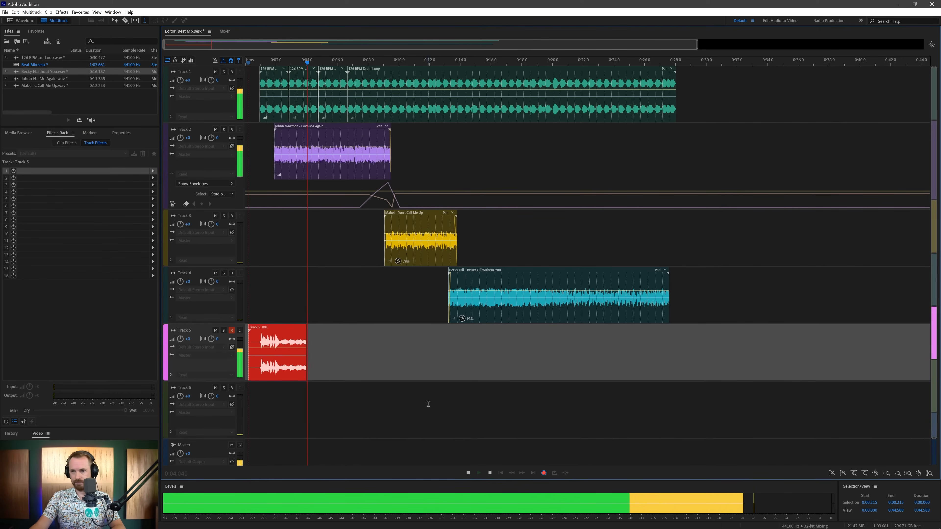
key(space)
click(281, 358)
key(Delete)
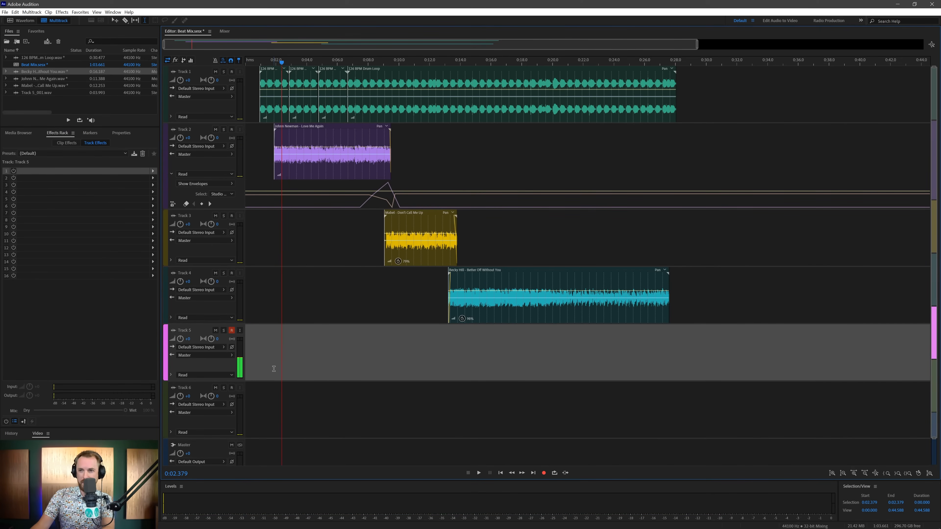
Set Track 5's input to the mono channel [01M] Analogue 1.
click(206, 349)
mouse_move(266, 358)
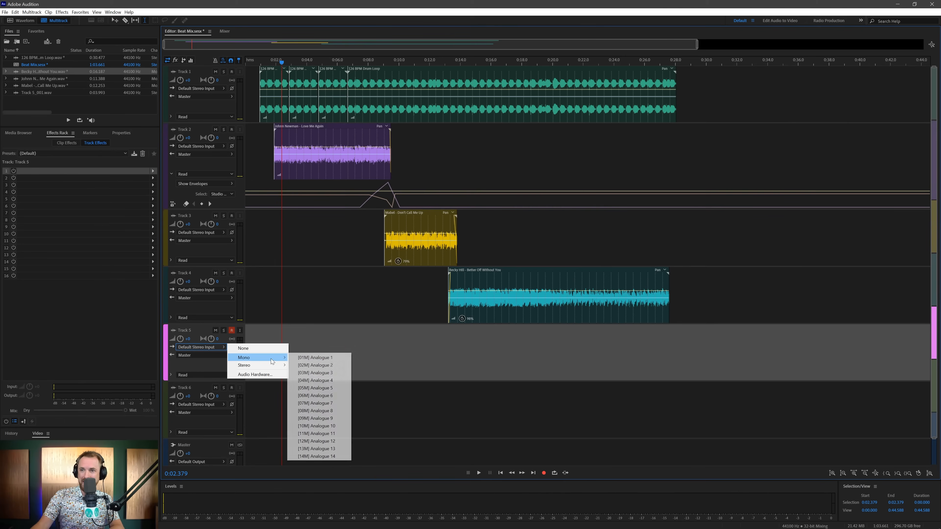
click(298, 358)
Record a voice take on Track 5 from the session start through to the end of the mix.
click(260, 355)
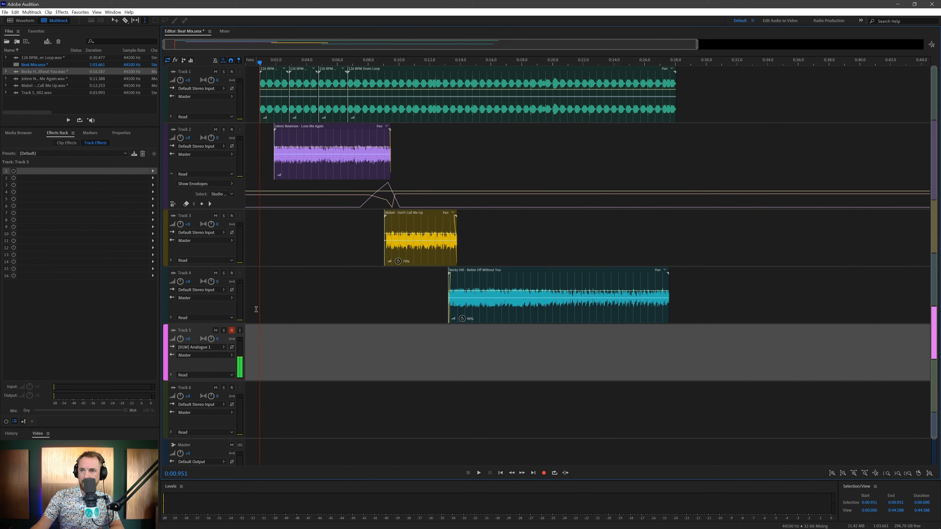
key(Home)
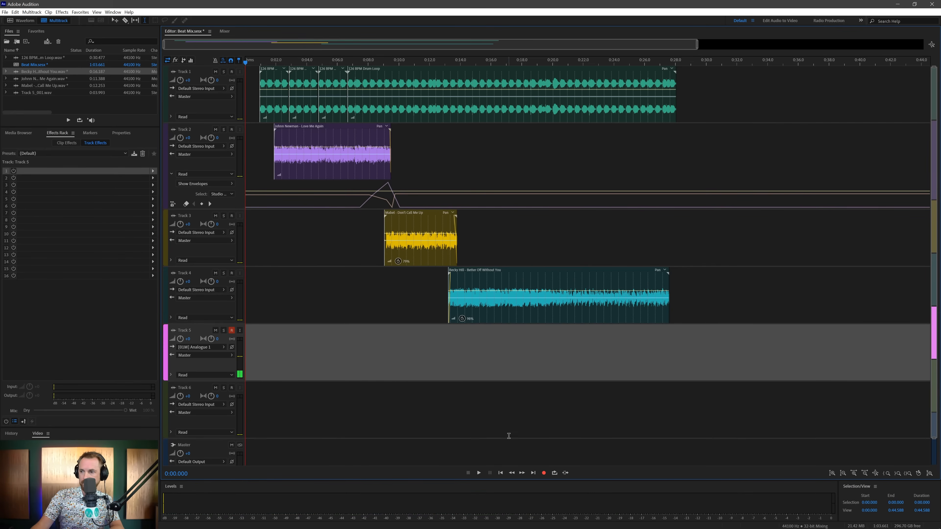
click(543, 473)
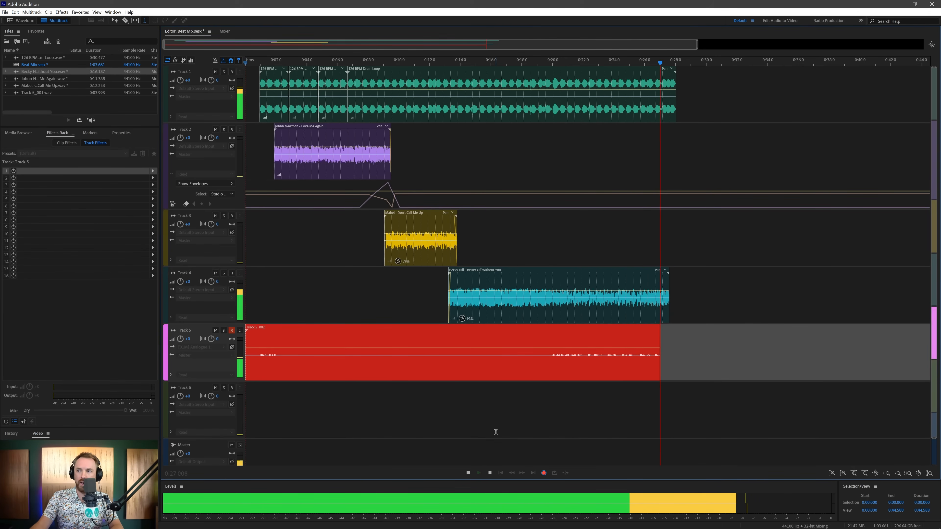
key(space)
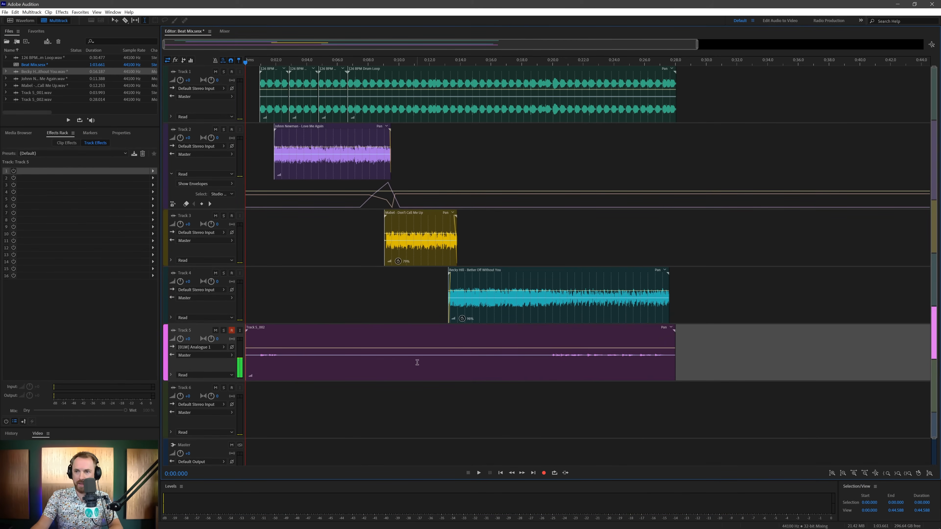
Open the recorded Track 5 clip in the Waveform editor, normalize it to -0.1 dB, and return to the multitrack session.
double_click(370, 360)
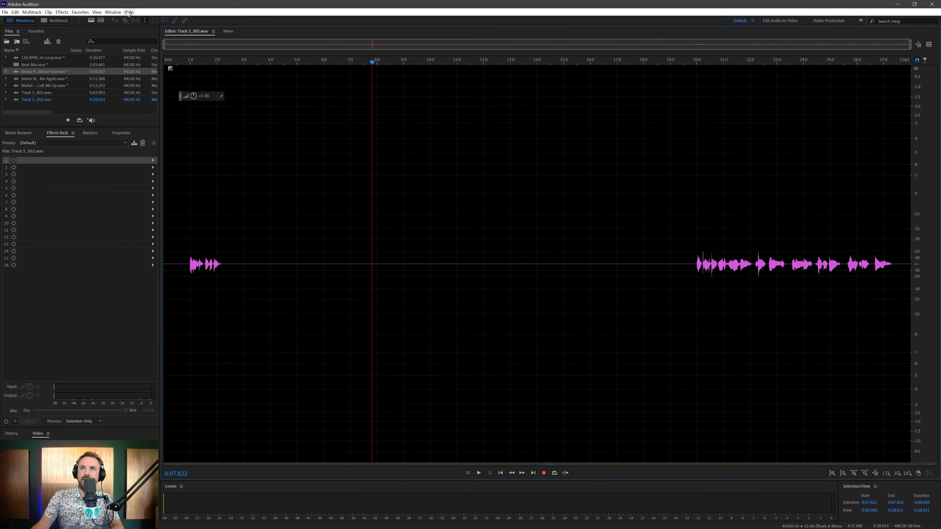
click(75, 12)
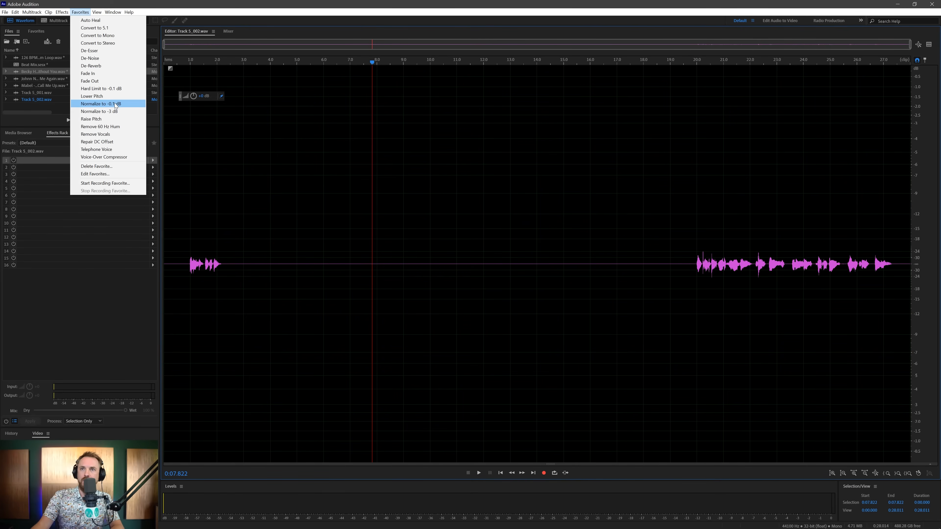
click(94, 101)
click(51, 21)
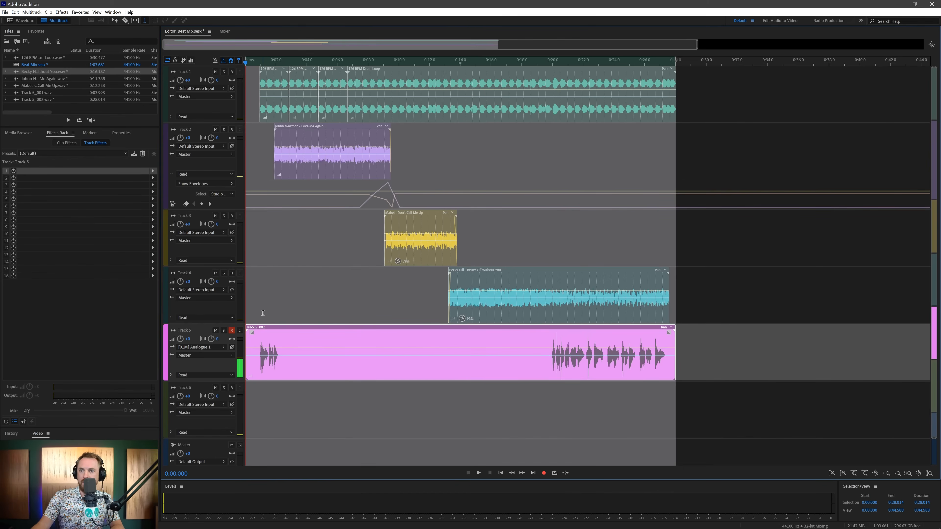
Disarm Track 5 and delete the silence before the first phrase and between the two spoken sections of the voice clip.
click(262, 300)
click(231, 330)
drag(260, 338, 245, 340)
key(Delete)
drag(282, 367, 550, 368)
key(Delete)
click(435, 352)
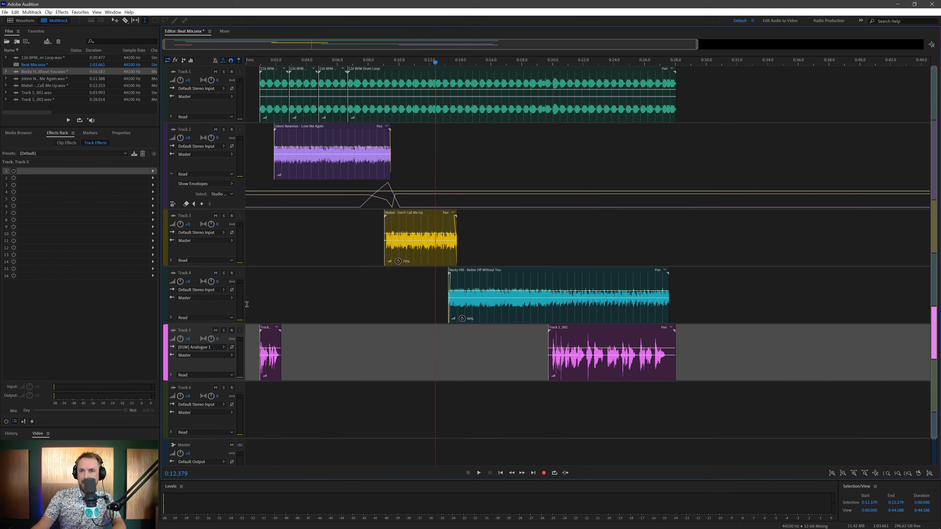
Add the Dynamics effect to Track 5's first effect slot and reset it to the Default preset.
click(153, 171)
mouse_move(192, 196)
click(256, 220)
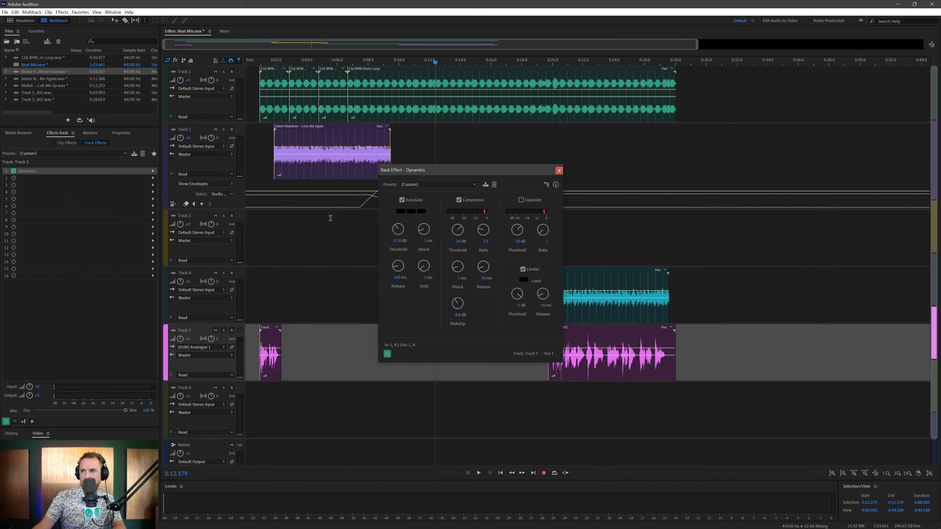
click(418, 184)
click(412, 192)
Enable the Compressor with a threshold of -18.9 dB and a ratio of 3.1, listening to the voice from 0.574 s.
click(256, 273)
key(space)
click(459, 200)
key(space)
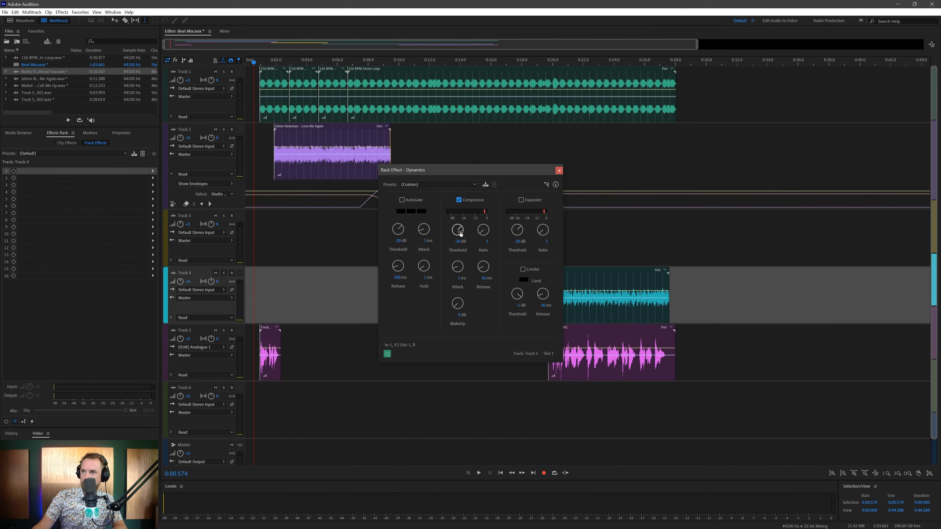
drag(485, 218, 490, 212)
key(space)
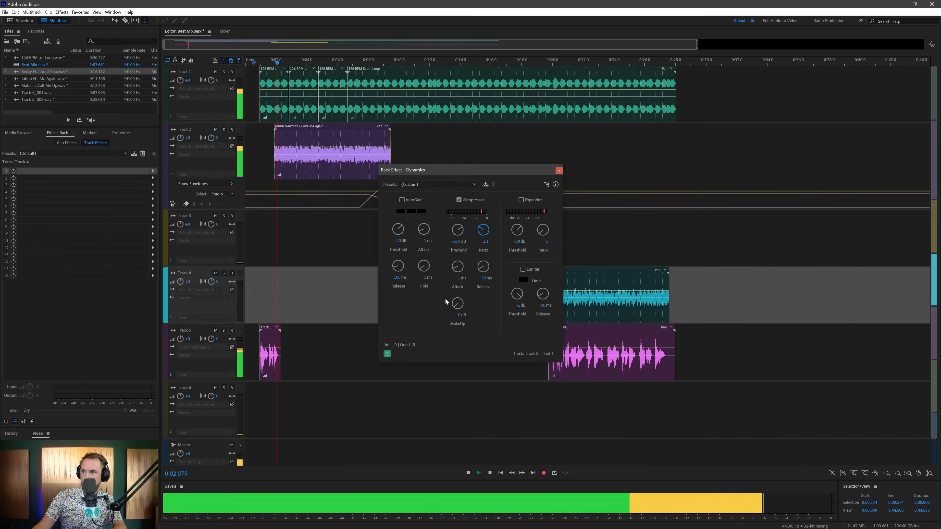
key(space)
Enable the Limiter and raise the compressor's MakeUp gain to 10.6 dB while listening, and close the Dynamics effect.
drag(457, 303, 461, 295)
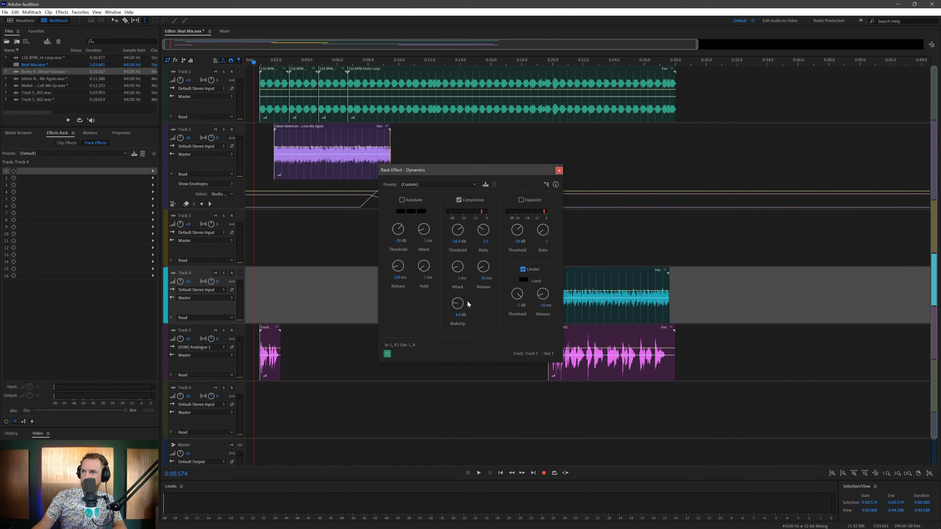
key(space)
drag(457, 303, 459, 308)
key(space)
key(space)
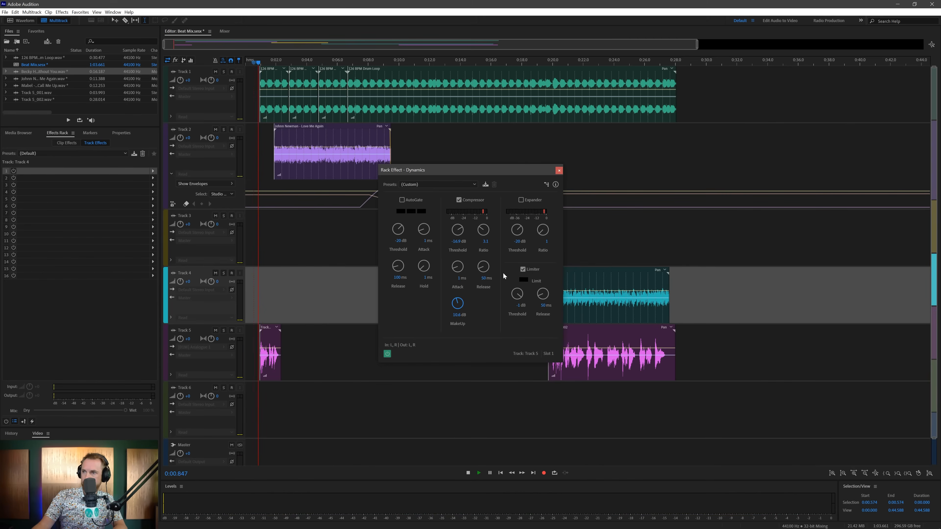
key(space)
click(559, 170)
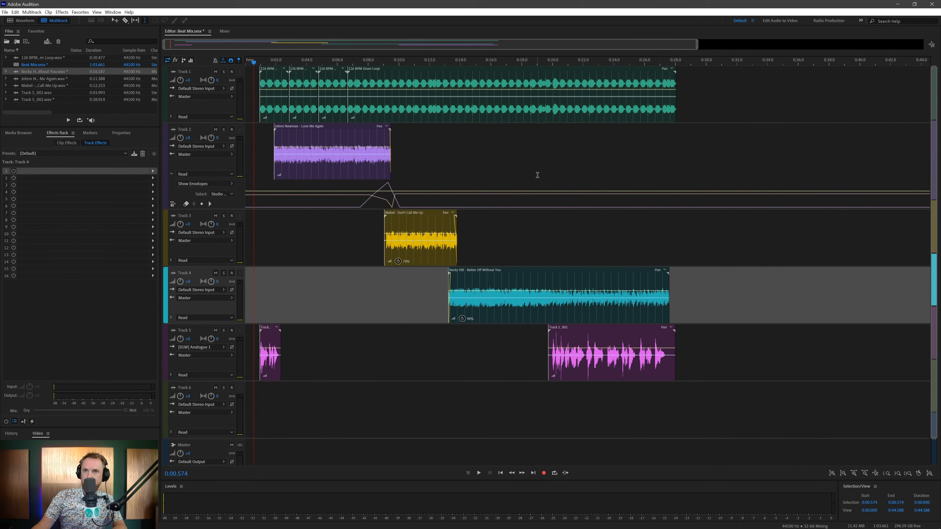
Add a Parametric Equalizer to Track 5's second effect slot and reset it to the Default preset.
click(285, 372)
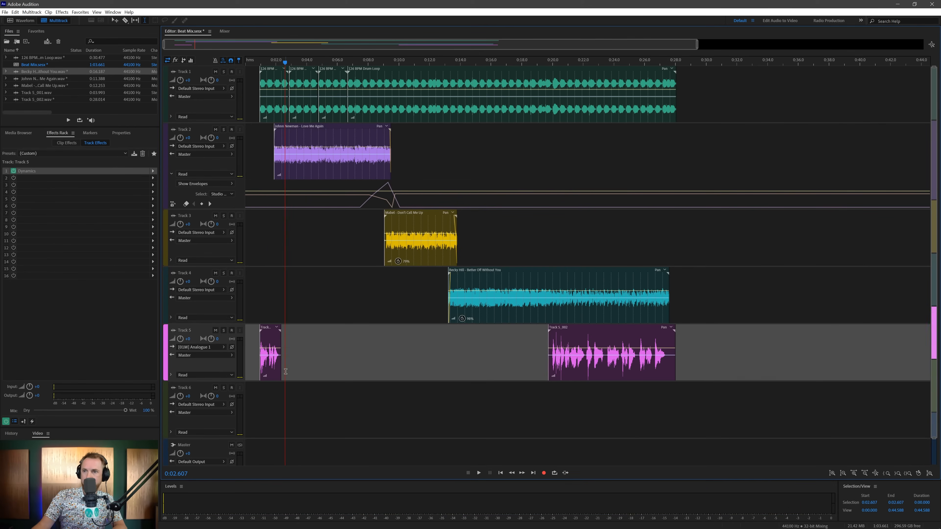
click(153, 178)
mouse_move(233, 203)
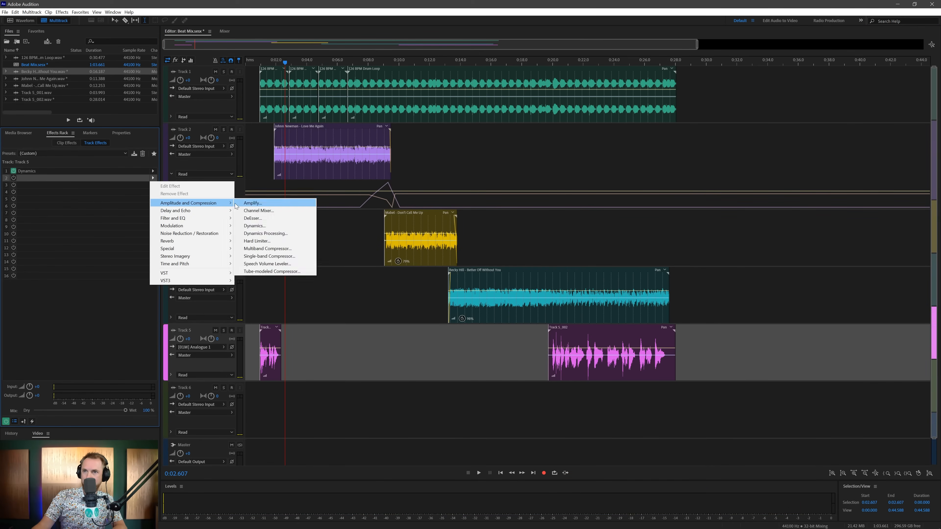
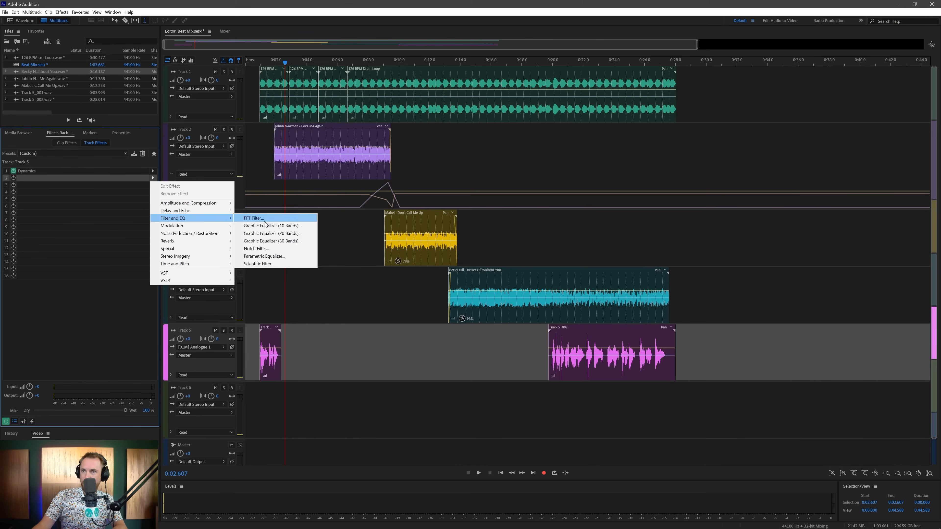
click(264, 255)
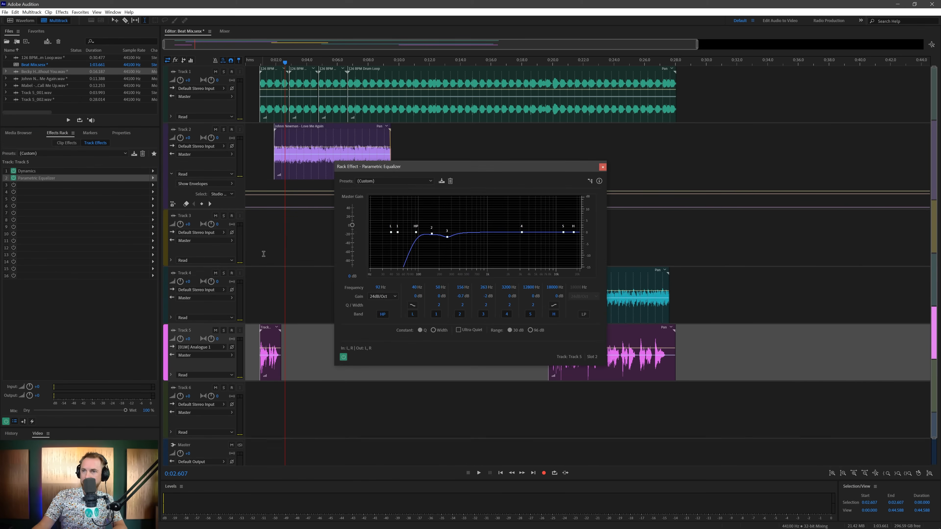
click(400, 189)
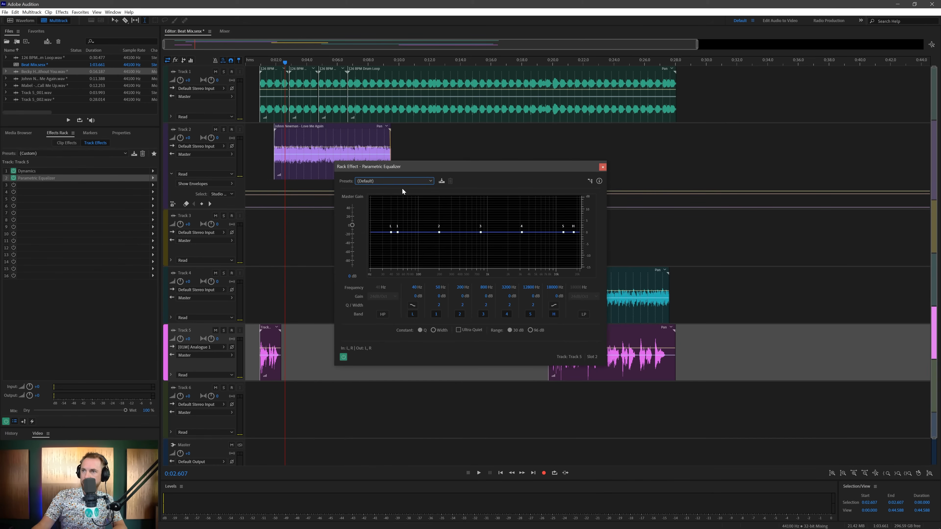
Enable the equalizer's high-pass band at 225 Hz, listen to the voice from 0.693 s, and close the effect.
click(382, 314)
drag(392, 233, 412, 233)
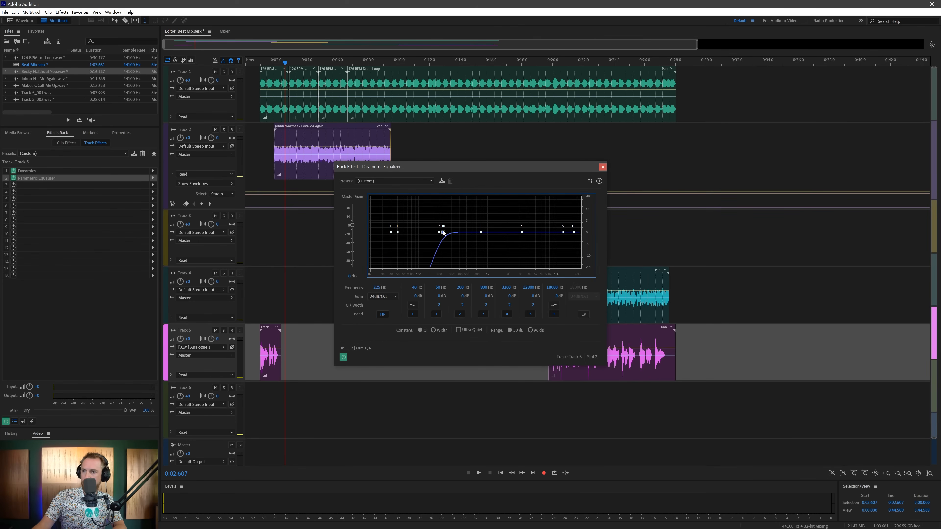
click(256, 60)
key(space)
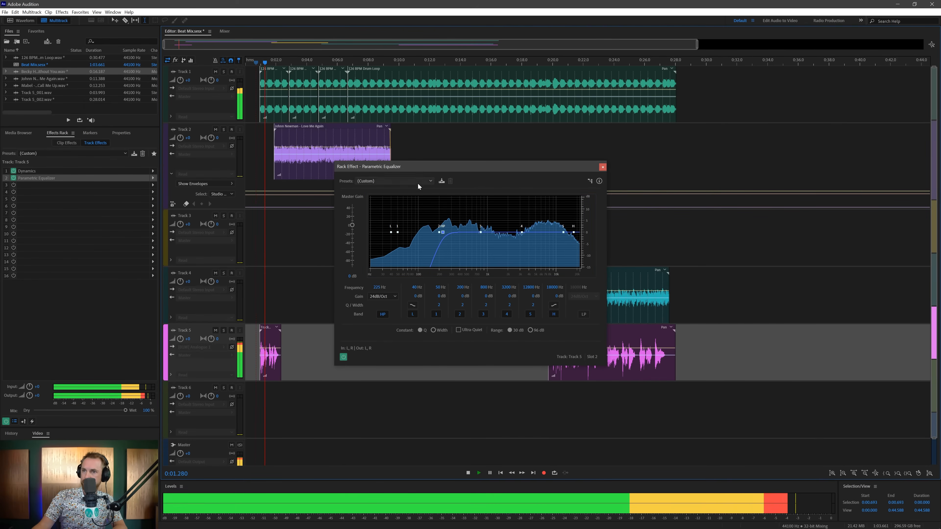
click(603, 167)
key(space)
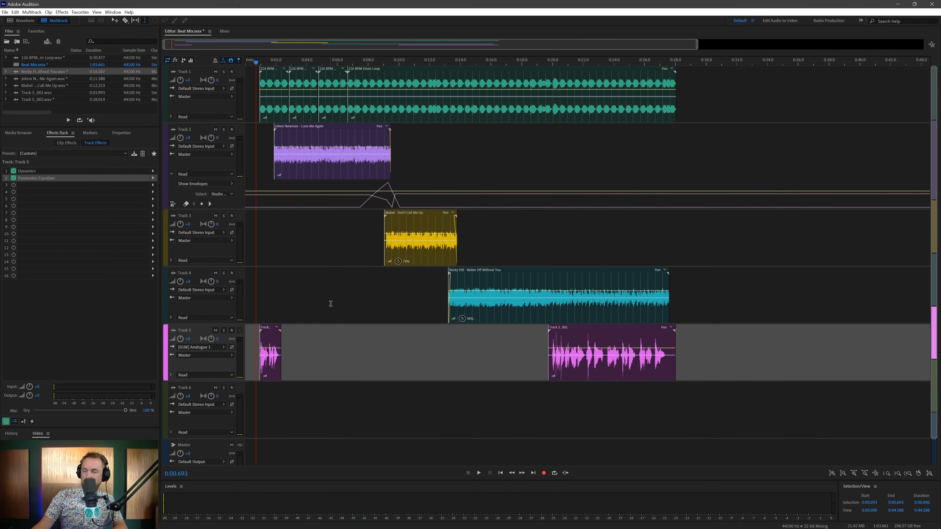
Add Studio Reverb to Track 5's third effect slot with the Vocal Reverb (small) preset.
click(308, 359)
click(155, 184)
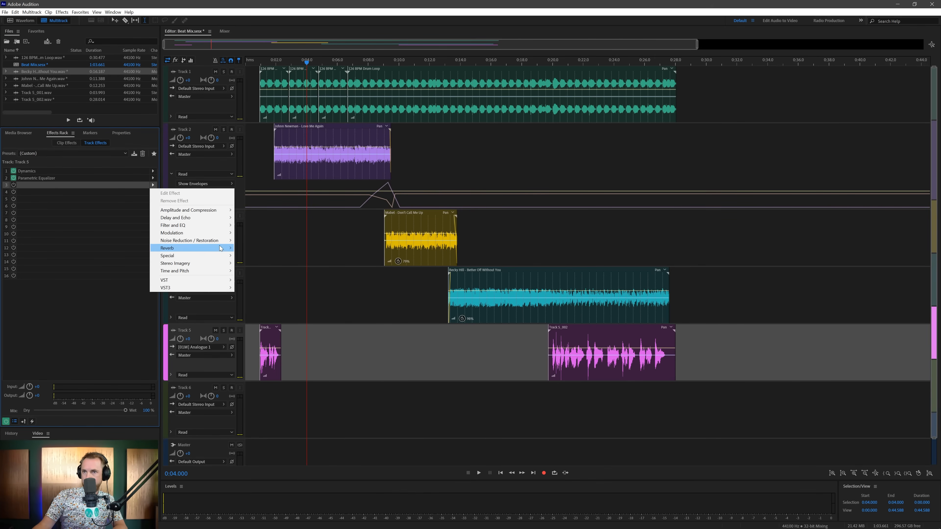
mouse_move(219, 248)
click(256, 271)
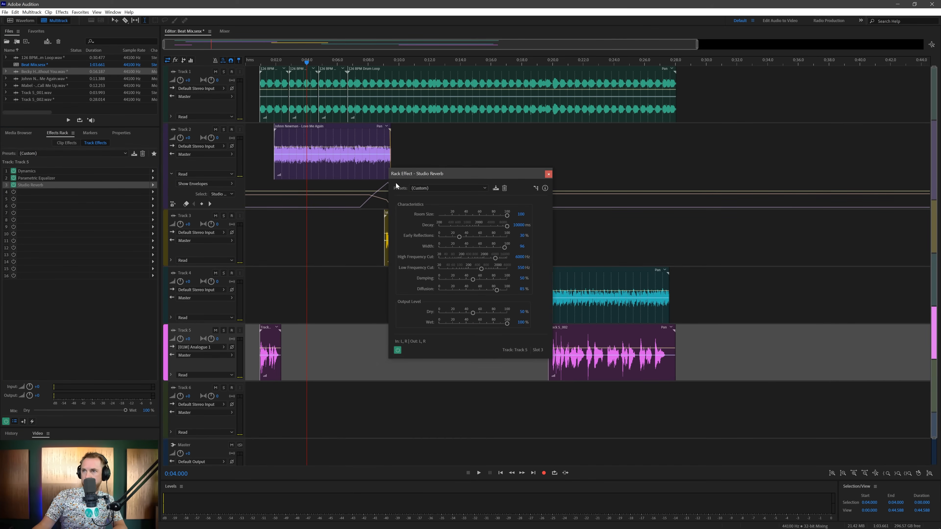
click(419, 191)
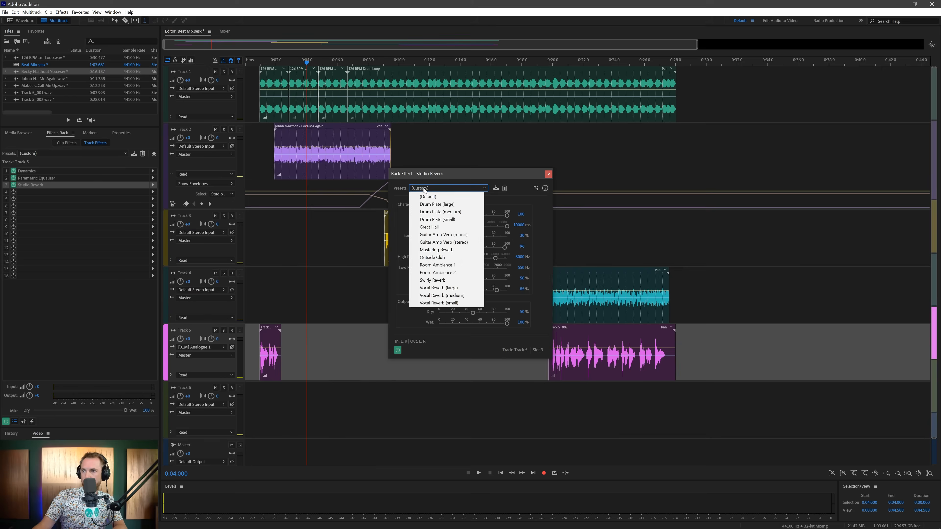
click(447, 304)
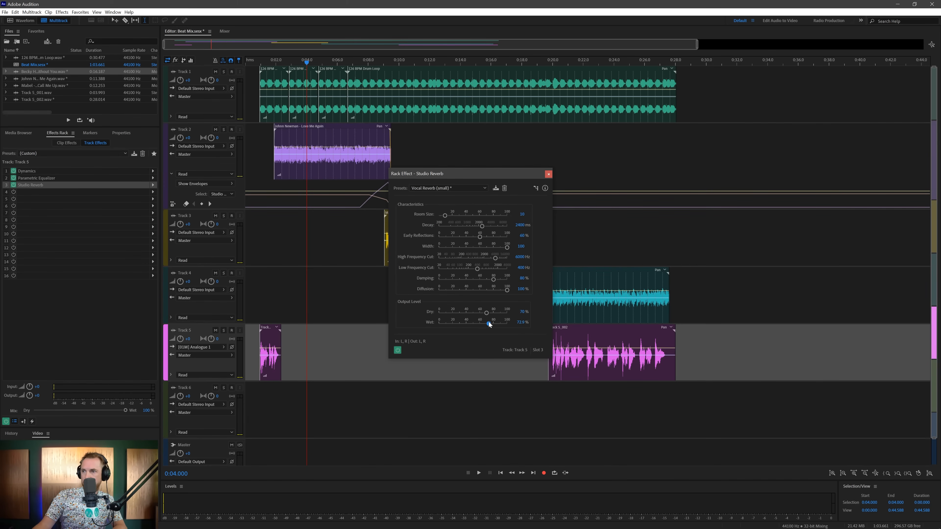
Lower the Studio Reverb's Wet output level, listen to the voice from 1.124 s, and close the effect.
drag(495, 314, 458, 324)
click(263, 298)
key(space)
key(space)
click(548, 174)
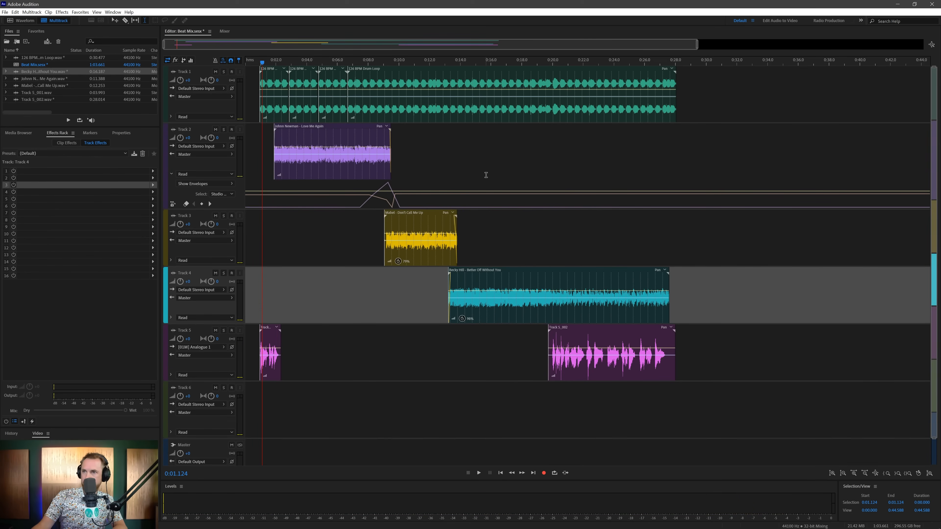
Trim the start of the first Track 5 voice clip, move it to about 0.93 s, and listen from there.
scroll(263, 63, up, 5)
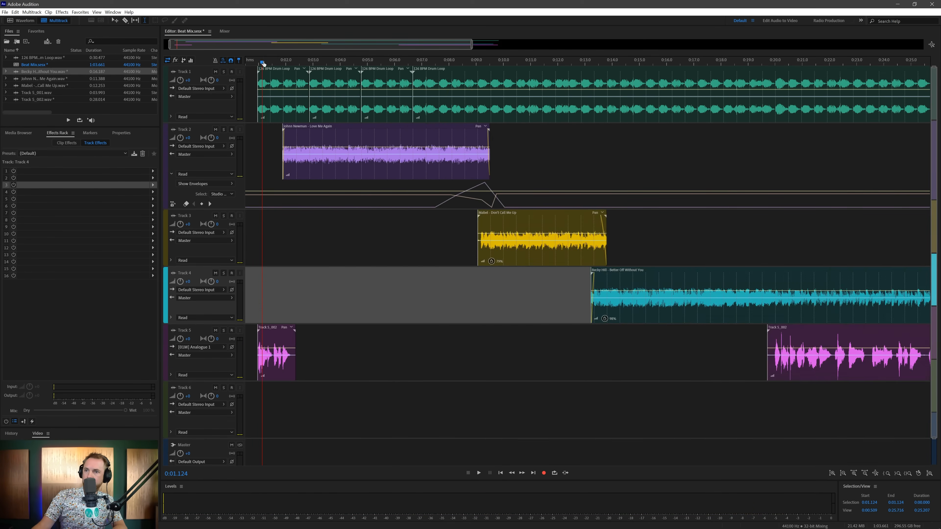
drag(260, 250, 329, 303)
drag(416, 289, 412, 287)
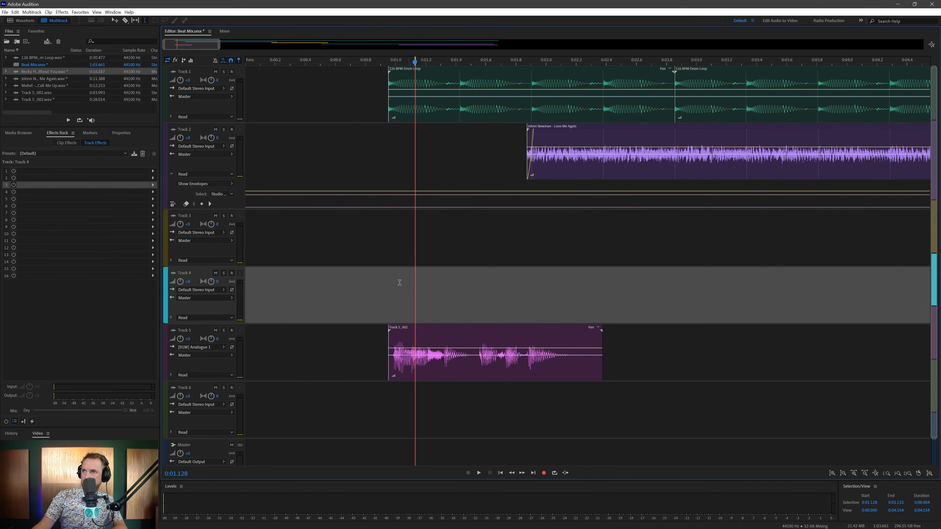
click(387, 341)
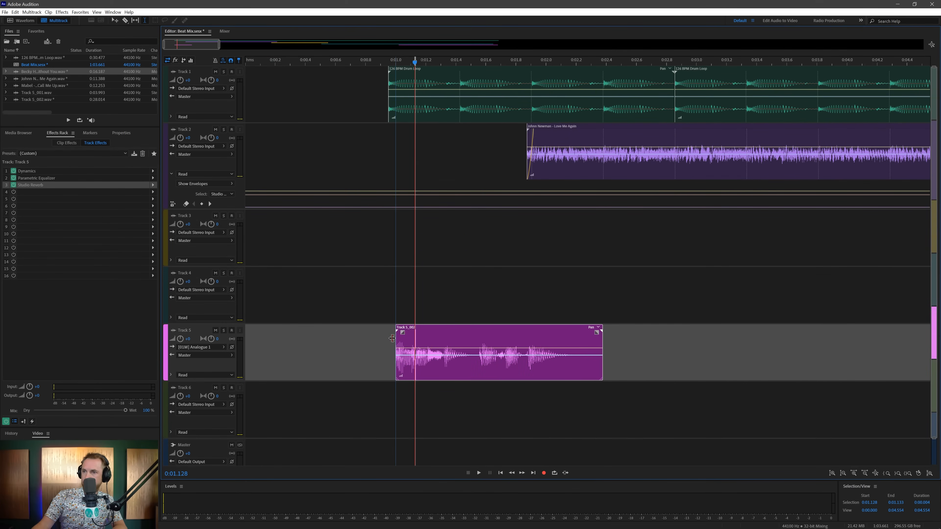
drag(403, 329, 397, 329)
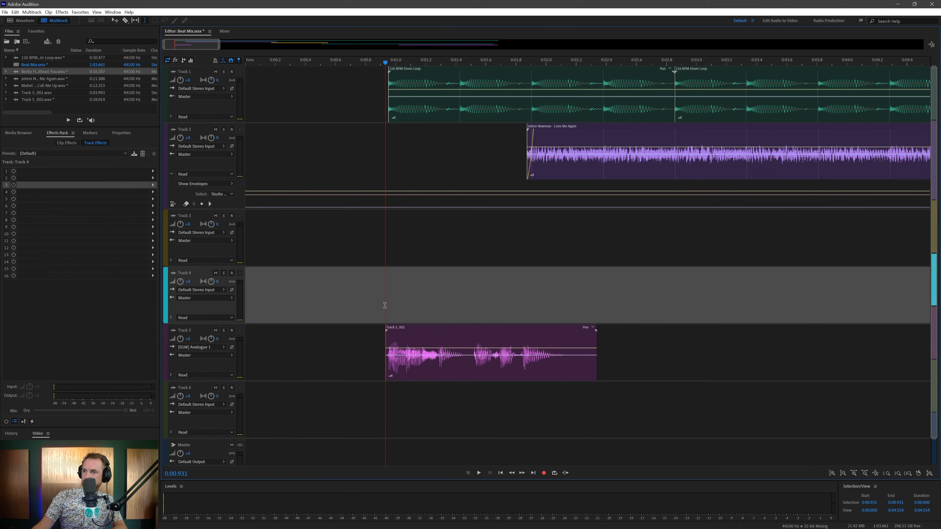
click(385, 305)
key(space)
key(space)
Split the first Track 5 voice clip before its second phrase and move the second part down to Track 6.
click(480, 361)
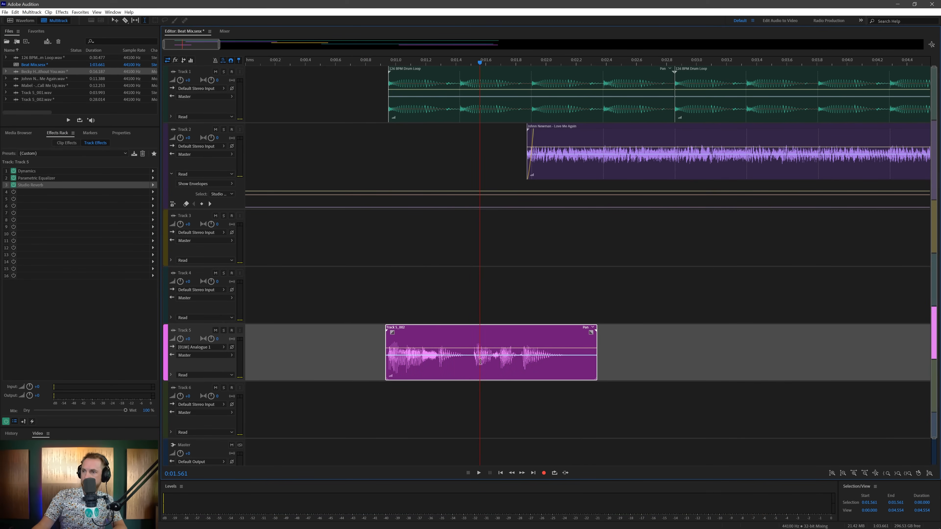
key(ctrl+k)
click(484, 332)
drag(486, 335, 488, 423)
Pan Track 7 fully right to R100.
scroll(459, 428, down, 1)
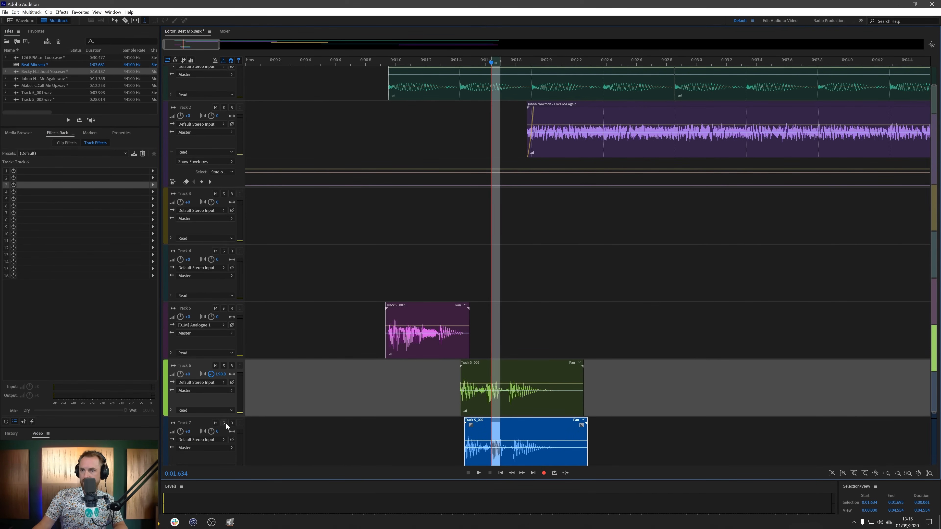
click(214, 429)
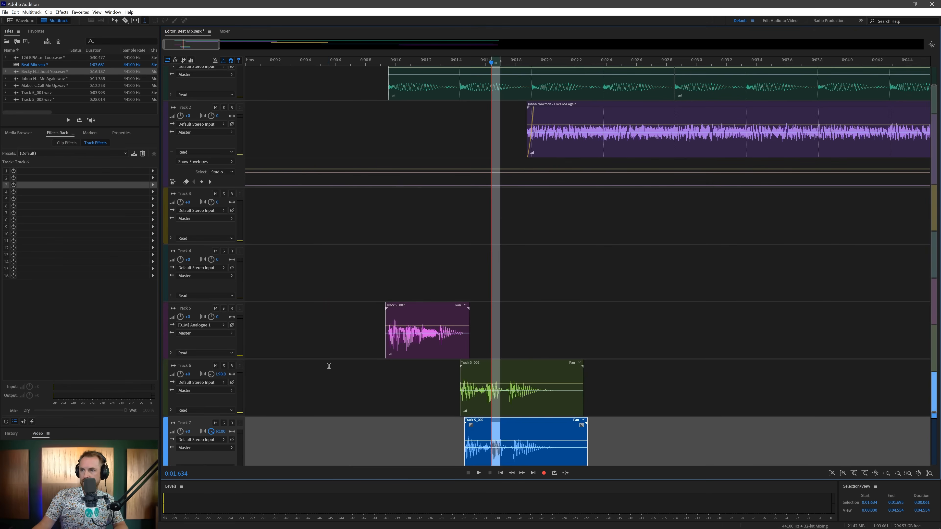
Listen to the opening voice phrases with their panned echoes from 0.554 s, and to the second voice section from 19.522 s.
click(329, 366)
key(space)
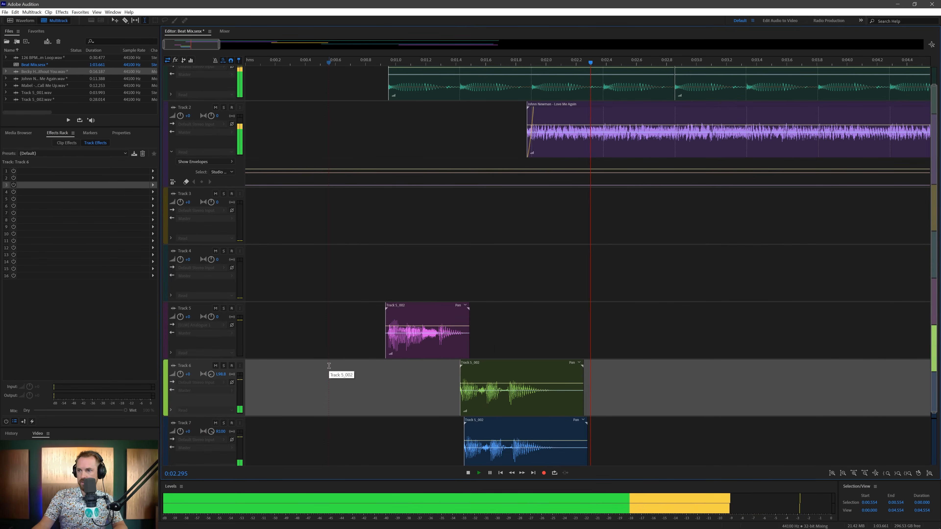
key(minus)
key(minus)
key(minus)
key(minus)
key(minus)
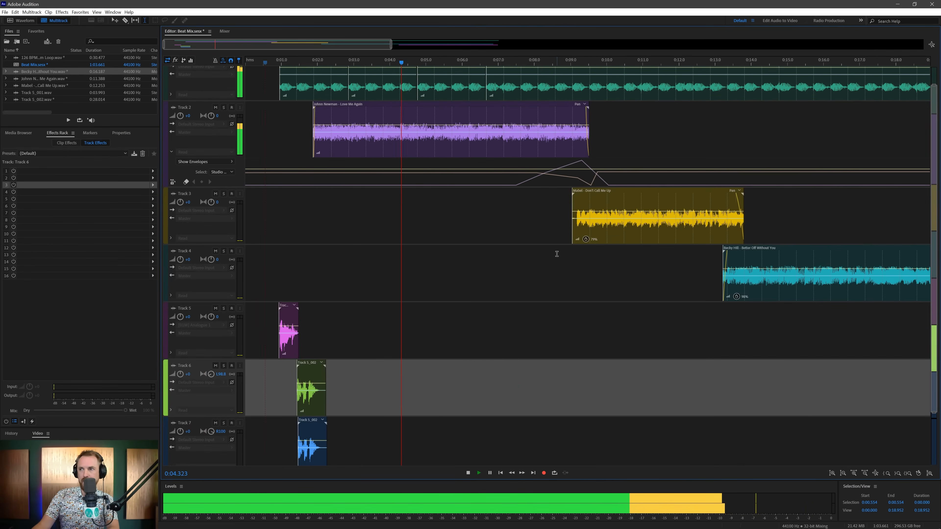
key(minus)
key(minus)
key(minus)
click(543, 320)
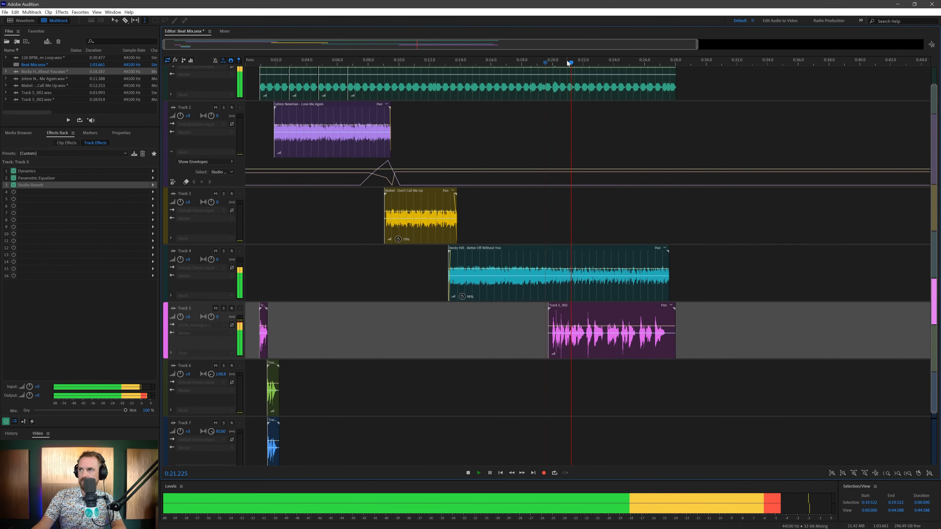
key(space)
Move the second Track 5 voice clip slightly earlier to about 19.65 s and listen from 19.615 s.
key(equal)
key(equal)
key(equal)
key(equal)
key(equal)
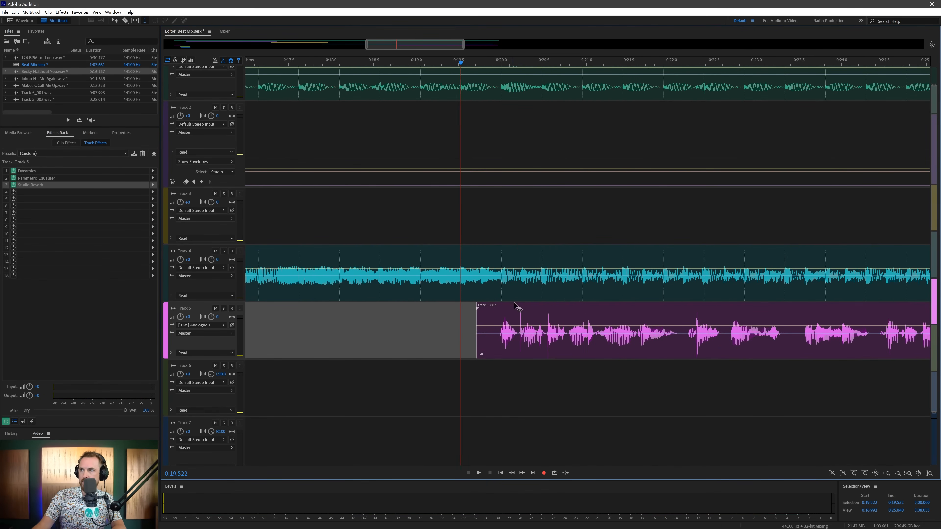
click(514, 309)
drag(513, 309, 508, 309)
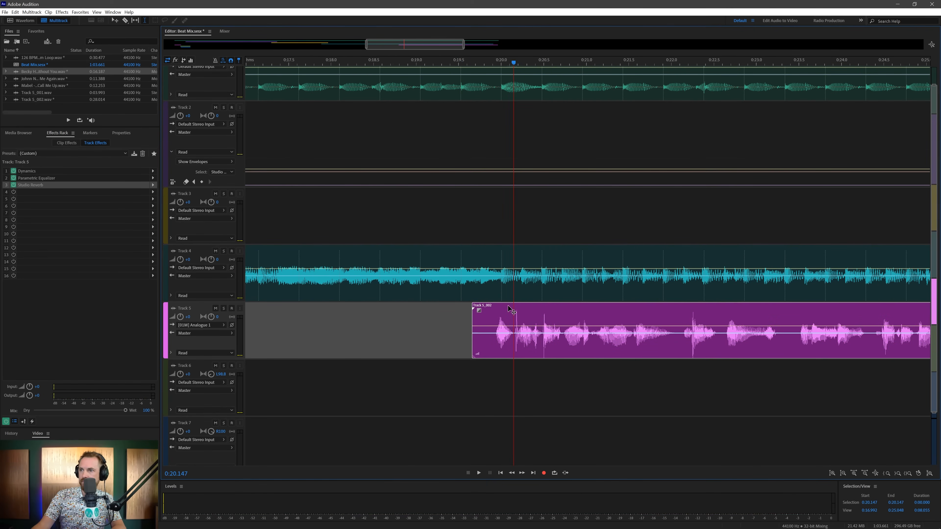
click(468, 362)
key(space)
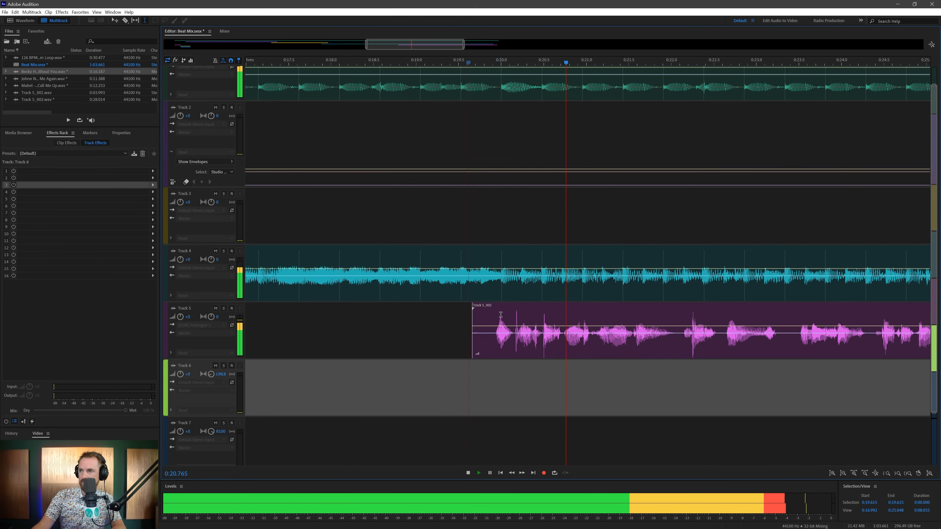
key(space)
Nudge the second Track 5 voice clip slightly later and trim its silent start to about 19.97 s, listening from 19.659 s.
drag(513, 307, 526, 310)
click(473, 339)
key(space)
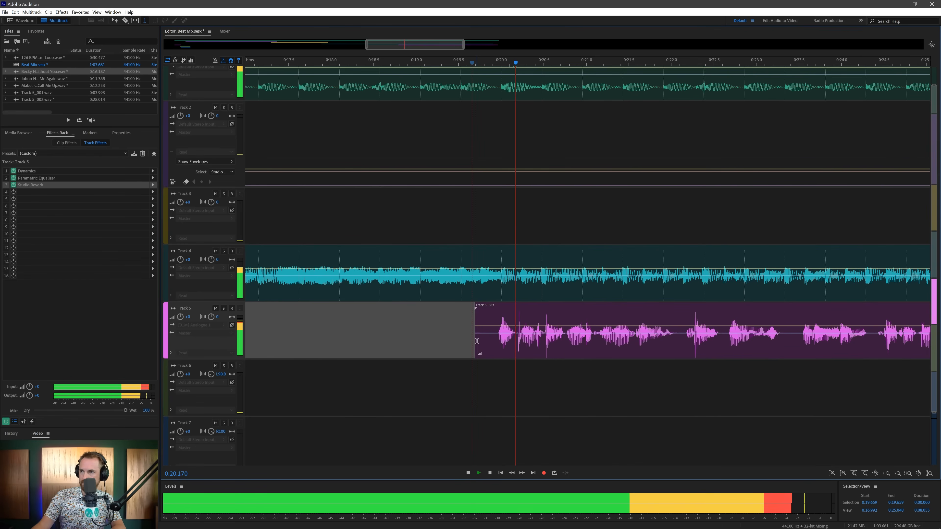
drag(476, 343, 497, 343)
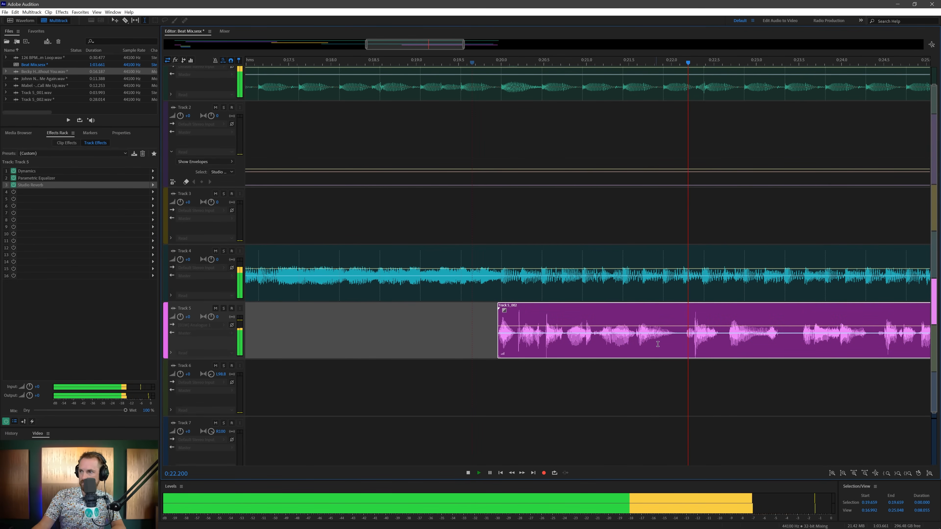
key(space)
Cut the pauses at about 22.1 s and 23.4 s out of the Track 5 voice clip, splitting it into three phrases.
drag(678, 337, 683, 337)
key(Delete)
drag(787, 341, 801, 340)
key(Delete)
Move the middle Track 5 phrase earlier to about 21.8 s, overlapping the preceding clip, and listen from 21.370 s.
click(693, 389)
drag(723, 311, 707, 311)
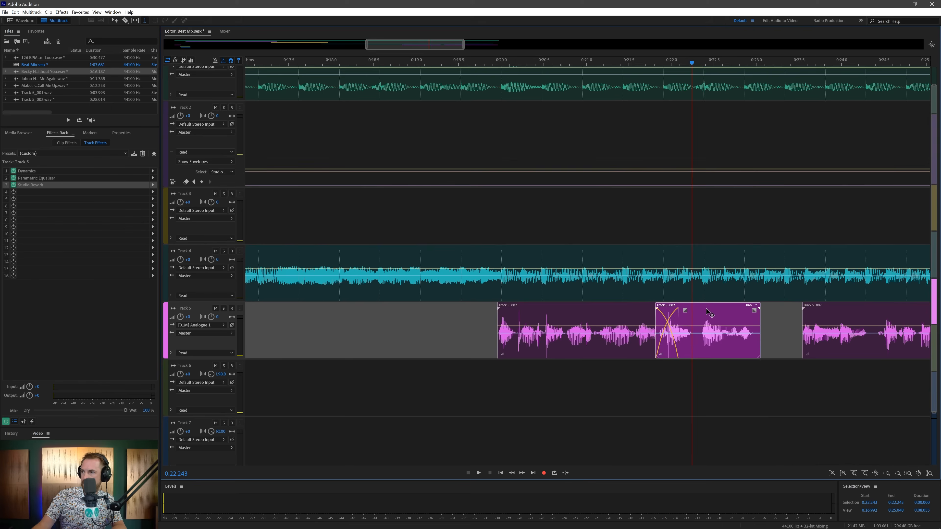
click(617, 370)
key(space)
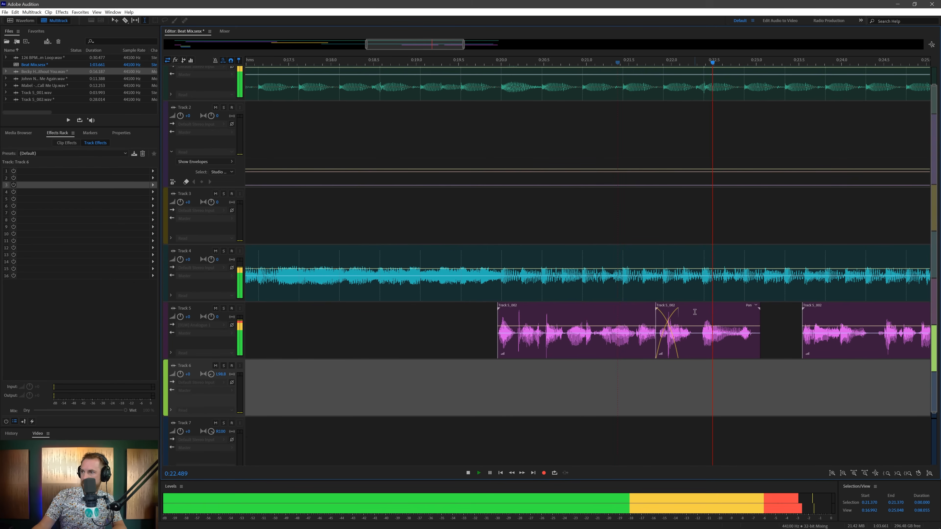
key(space)
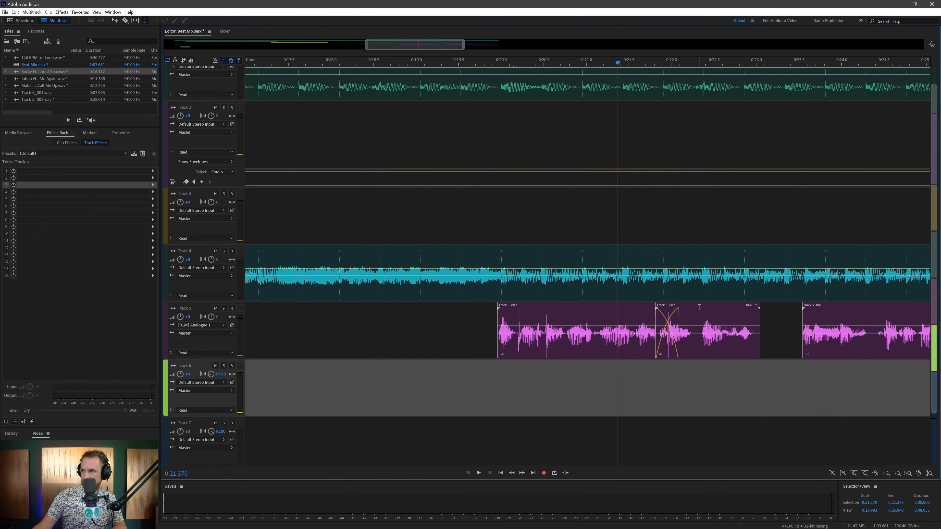
Copy the middle Track 5 phrase to Track 6 at about 22.8 s and slightly later on Track 7, moving the following Track 5 clip later.
drag(703, 305, 783, 373)
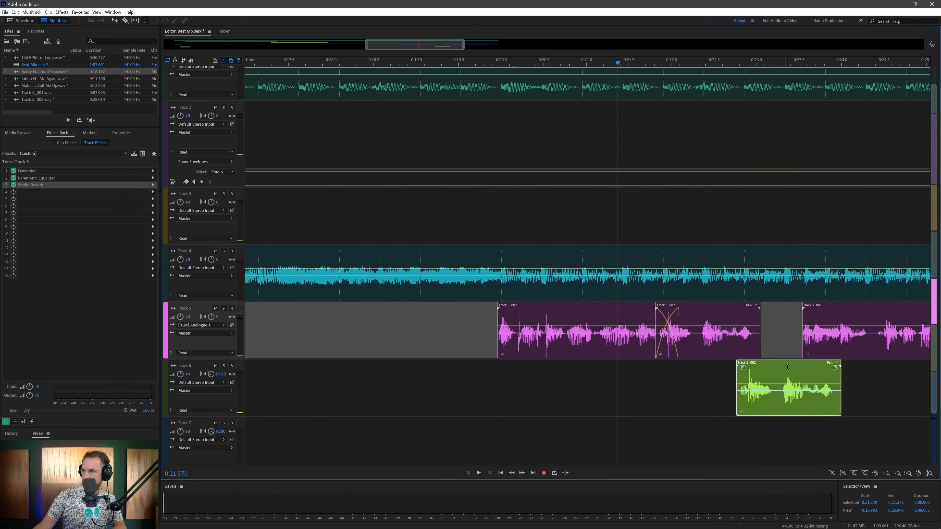
key(space)
drag(825, 310, 884, 310)
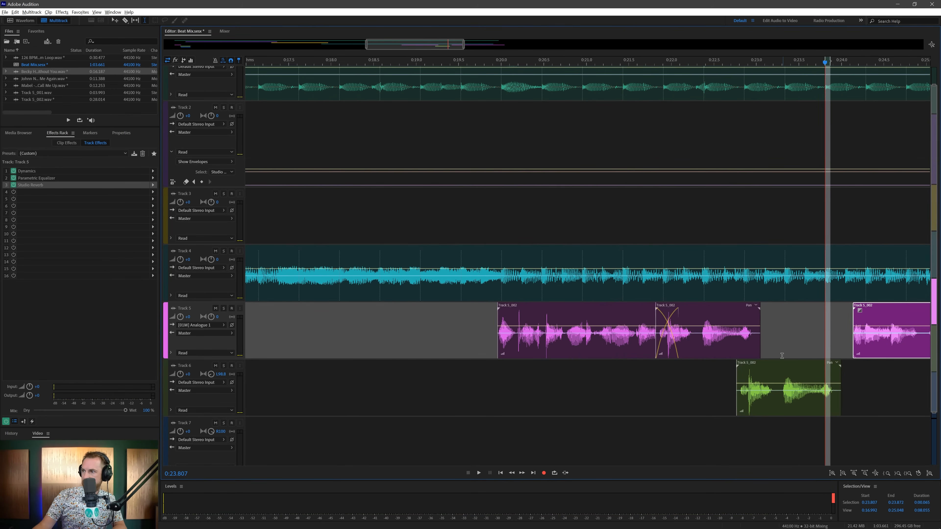
drag(777, 363, 781, 431)
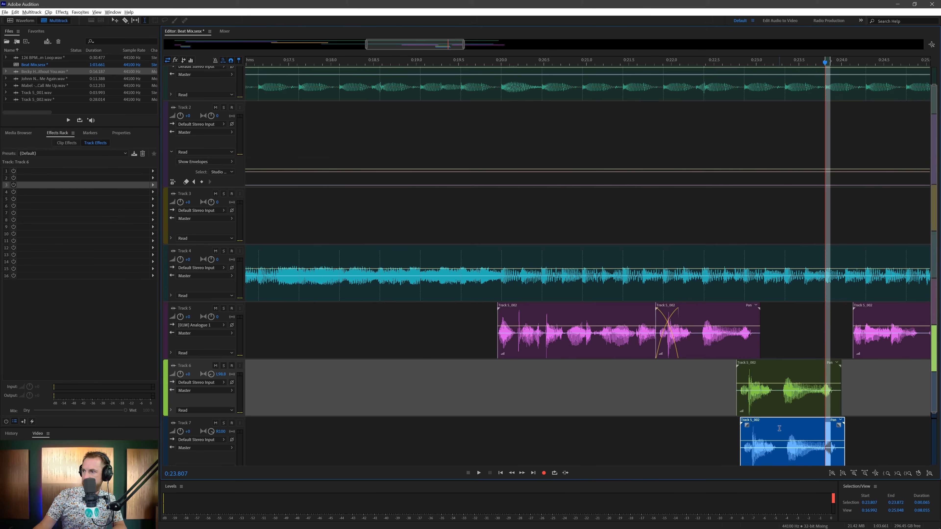
click(689, 393)
key(space)
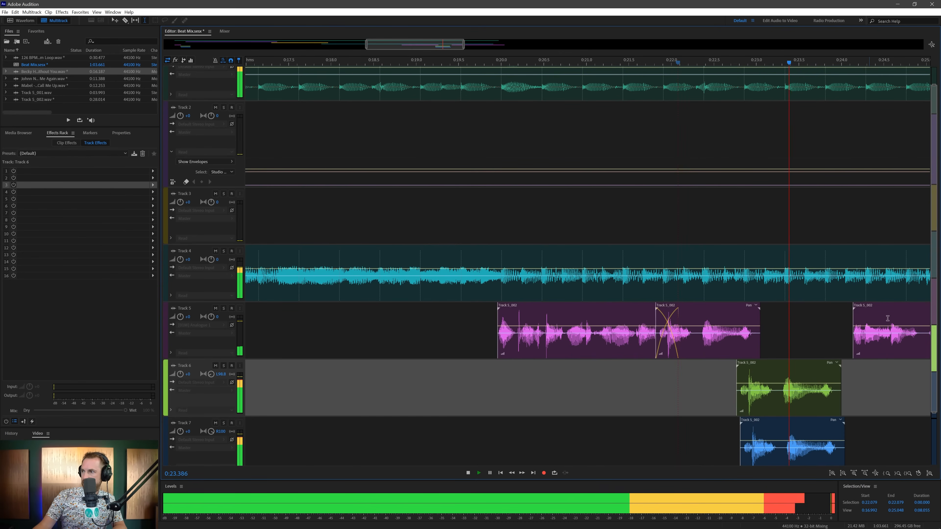
key(space)
Move the last Track 5 voice clip earlier to about 23.8 s and cut out the pause before its final phrase.
drag(886, 305, 859, 305)
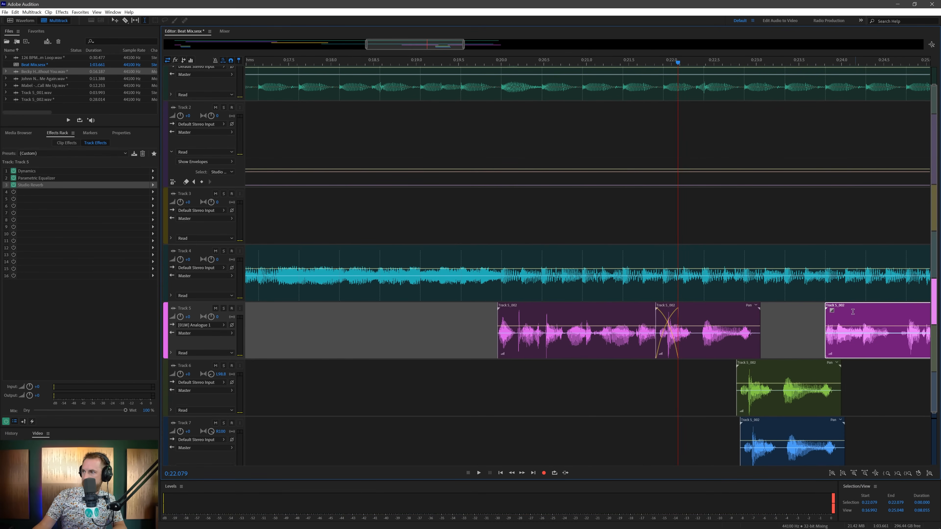
click(802, 326)
key(space)
drag(804, 326, 671, 313)
key(space)
drag(584, 349, 605, 349)
key(Delete)
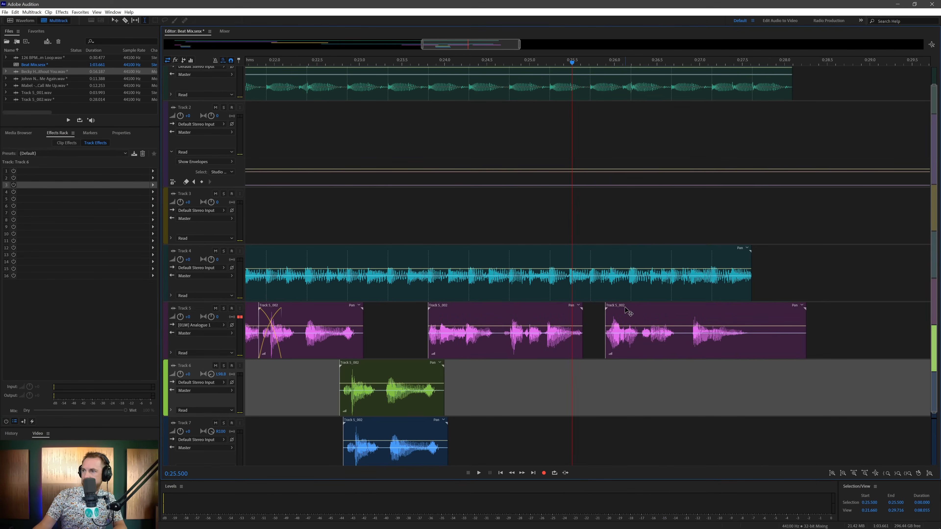
Move the final voice phrase to Track 6 at about 25.7 s with a slightly later copy on Track 7, and listen from 25.500 s.
drag(626, 308, 611, 431)
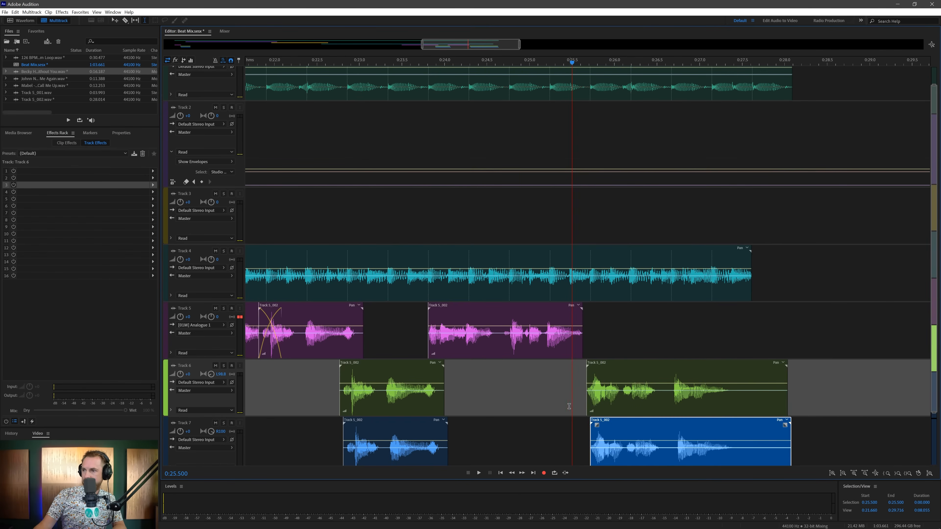
key(space)
key(space)
key(space)
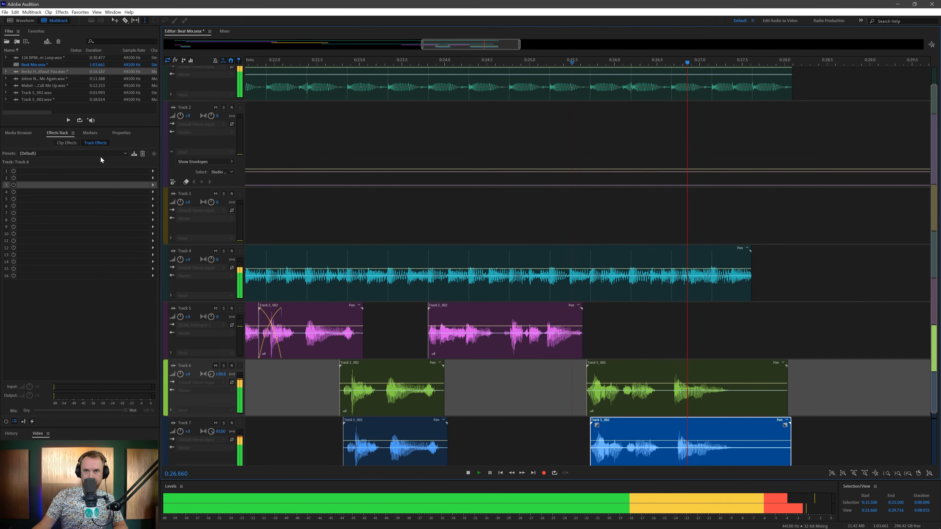
key(space)
Add FX_Spinner_Inner.wav from the Rewind sound effects to Track 8 at about 26.3 s and listen from 26.245 s.
click(21, 132)
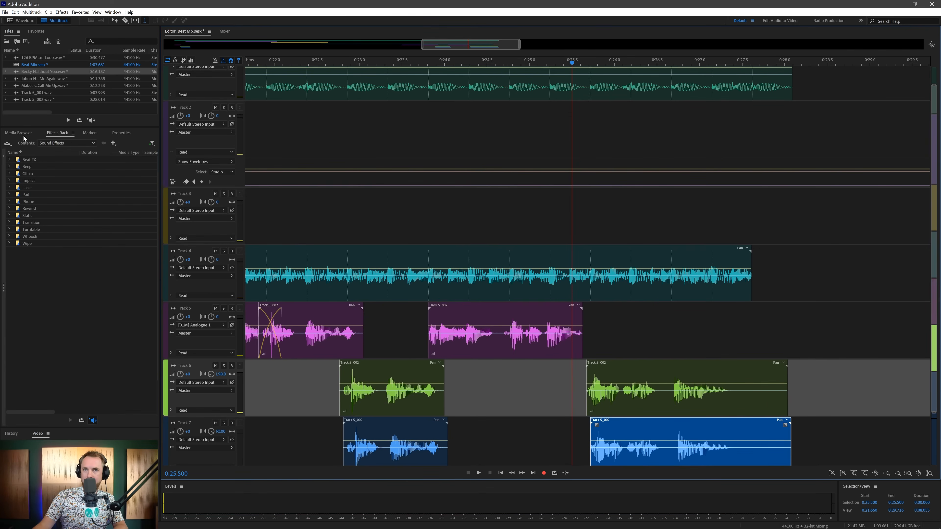
double_click(33, 208)
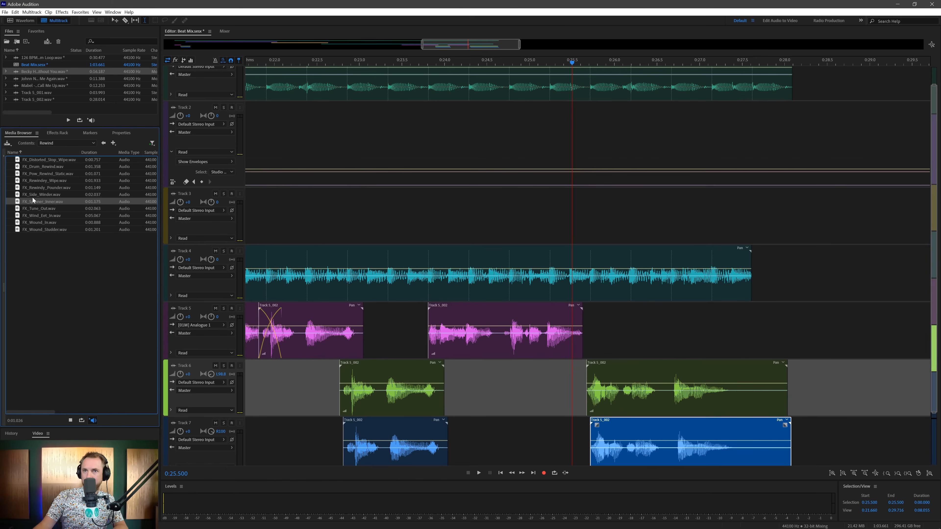
drag(32, 199, 809, 395)
scroll(817, 371, down, 3)
drag(841, 301, 675, 430)
click(635, 426)
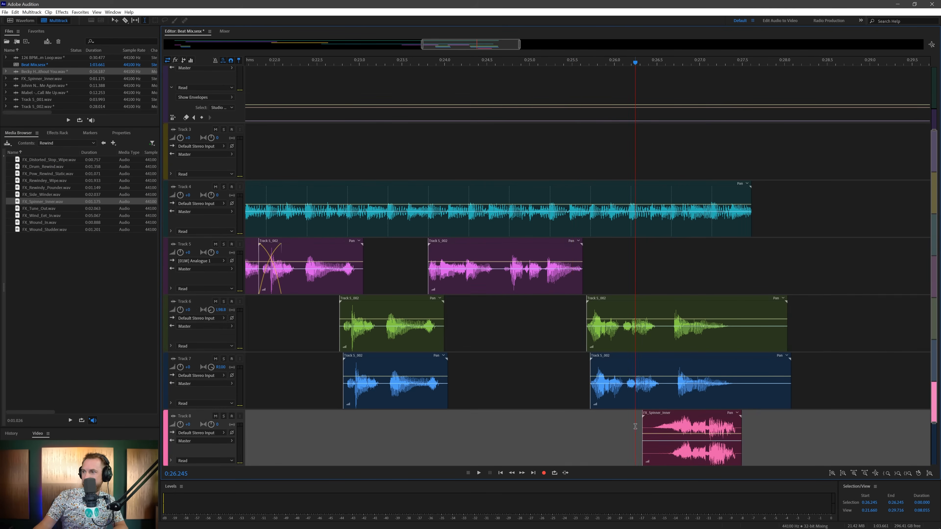
key(space)
key(space)
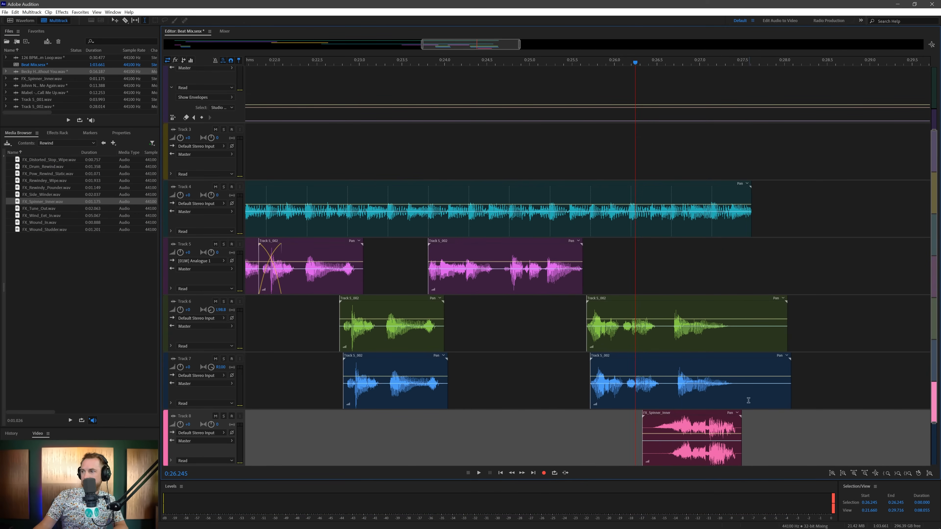
Move the spinner effect on Track 8 later to about 26.8 s and listen to the ending from 26.072 s.
drag(713, 414, 754, 421)
key(space)
key(space)
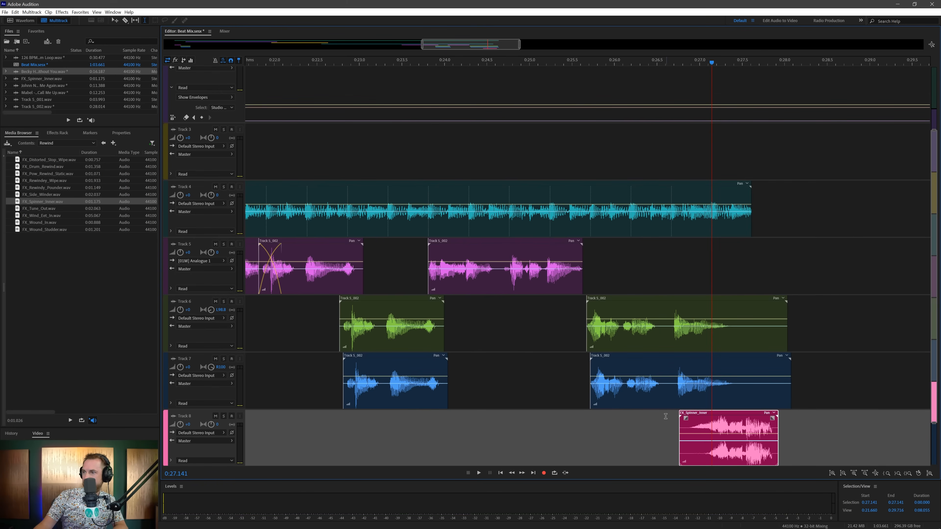
click(621, 406)
key(space)
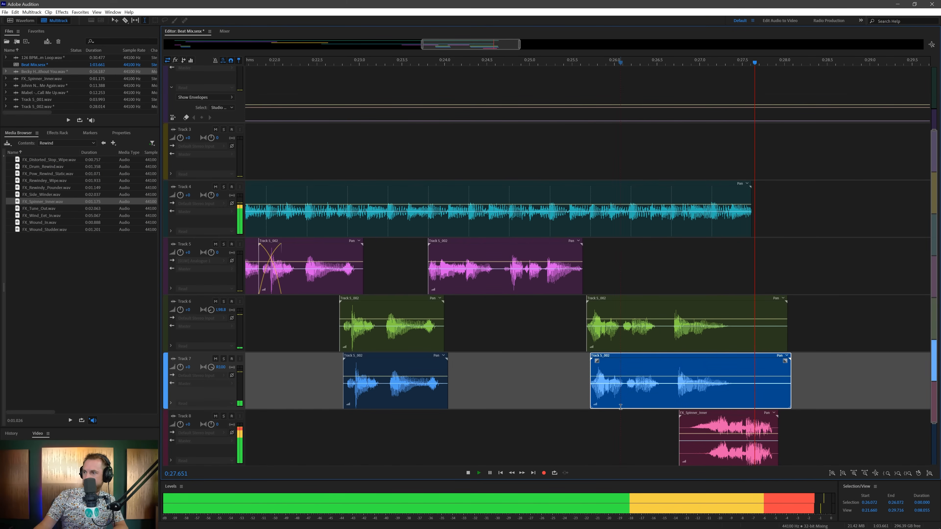
key(space)
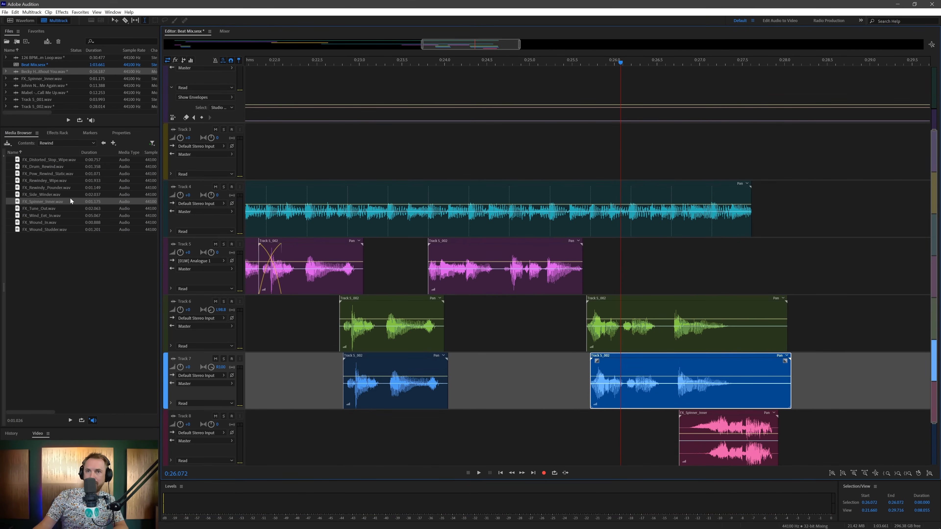
Preview the Whoosh sound effects, add FX_Slight_Echo.wav to Track 5 at about 27.0 s, and listen to the ending.
click(102, 143)
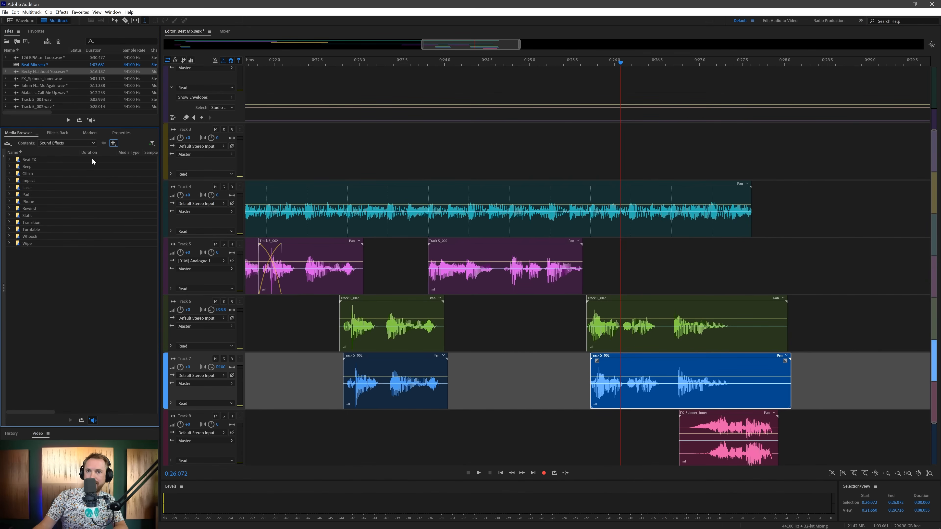
double_click(28, 236)
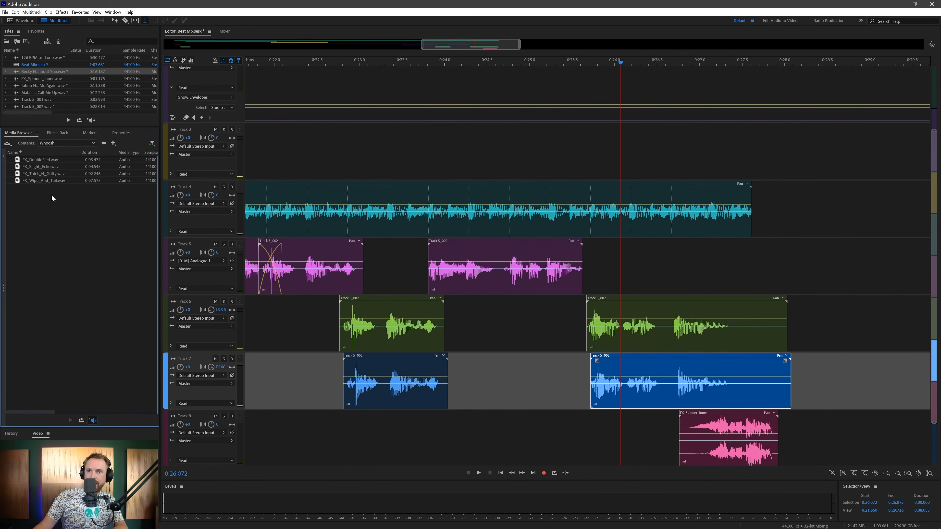
click(46, 181)
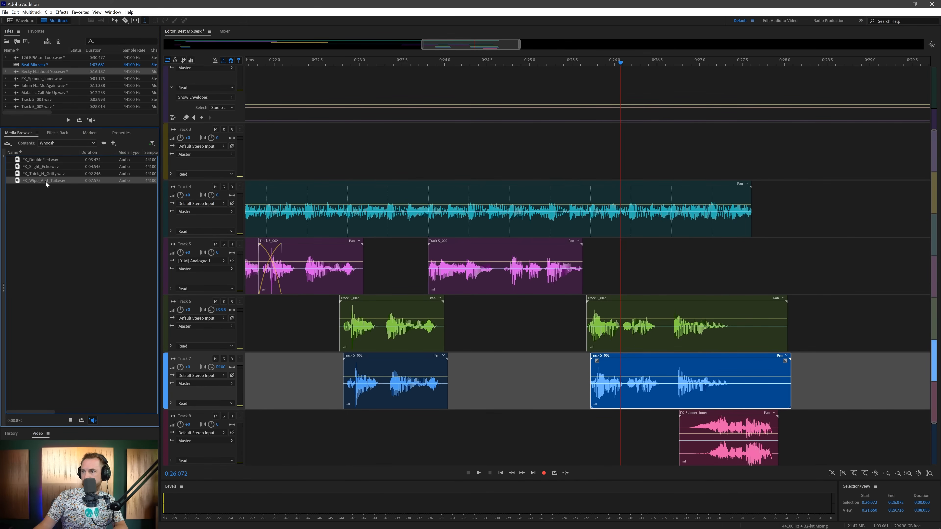
click(46, 154)
click(45, 173)
drag(47, 173, 781, 245)
key(space)
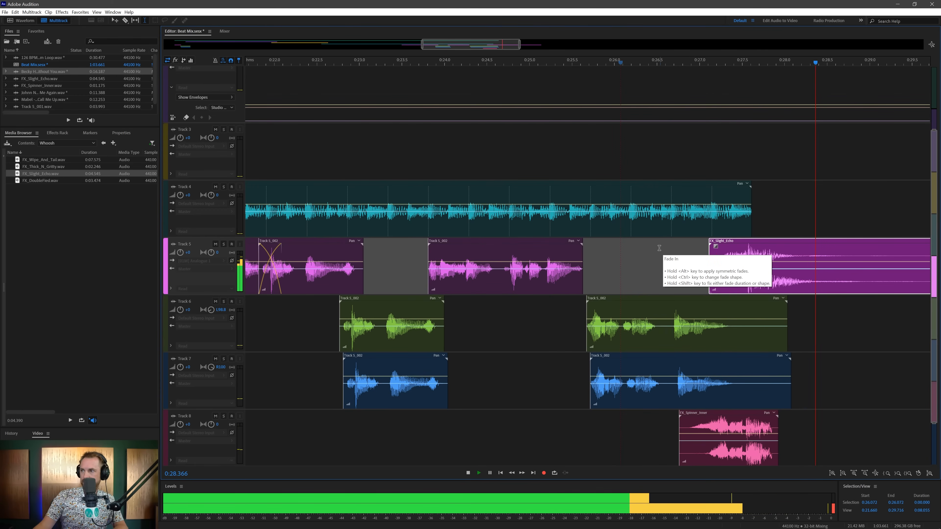
key(space)
key(ctrl+z)
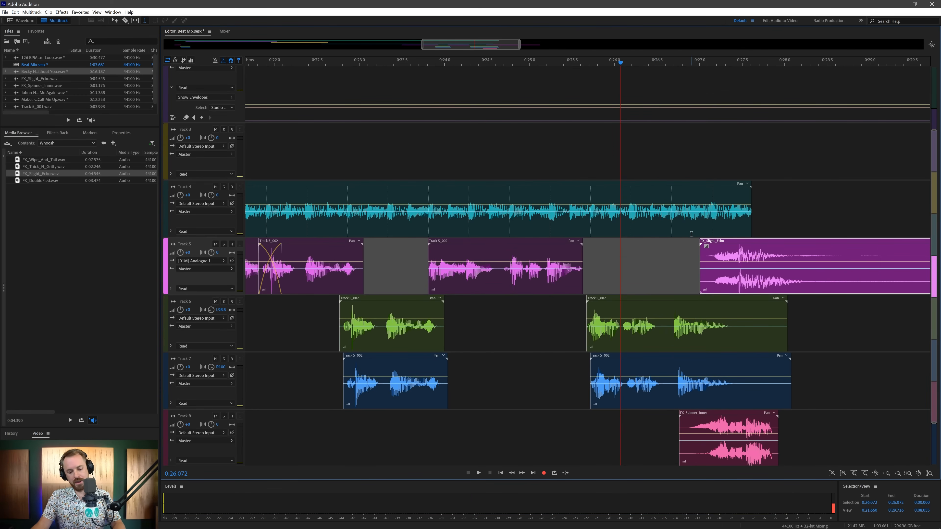
Show the whole session and preview a stereo beep effect from the Beep sound effects folder.
key(backslash)
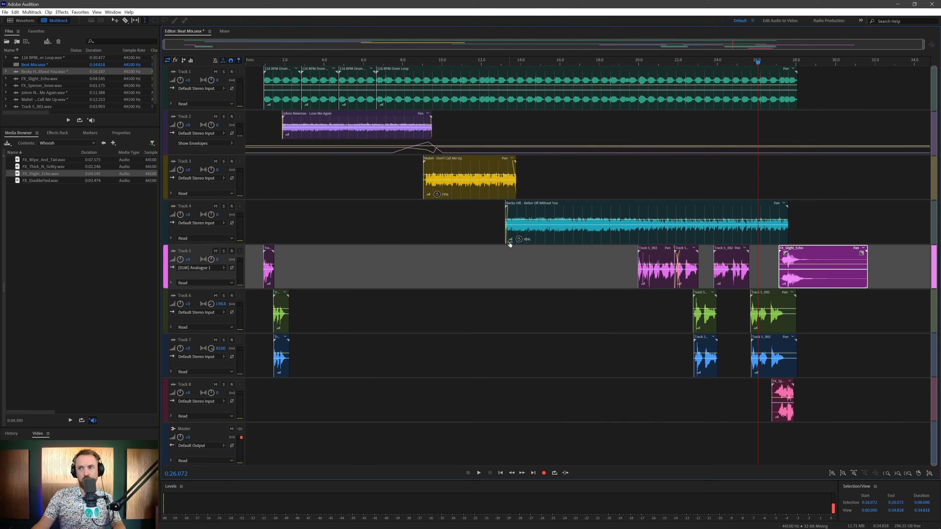
click(104, 143)
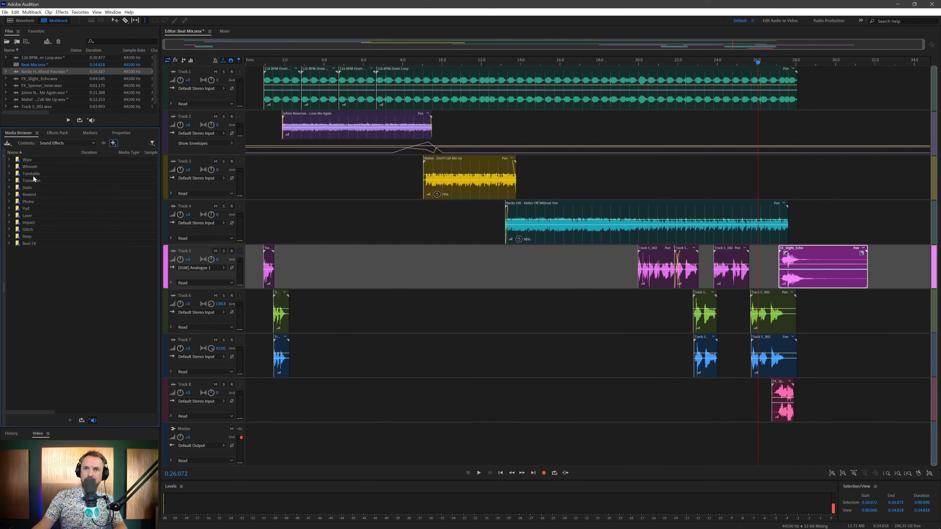
double_click(30, 235)
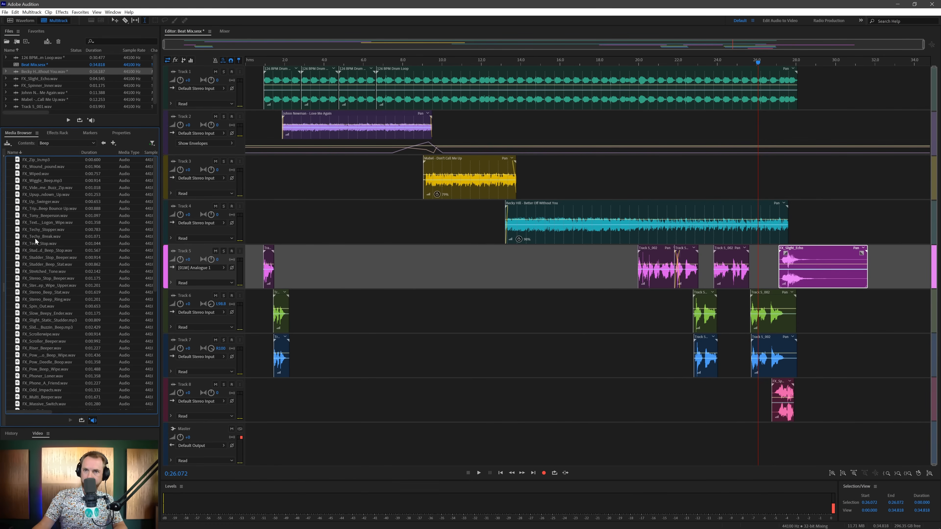
click(59, 293)
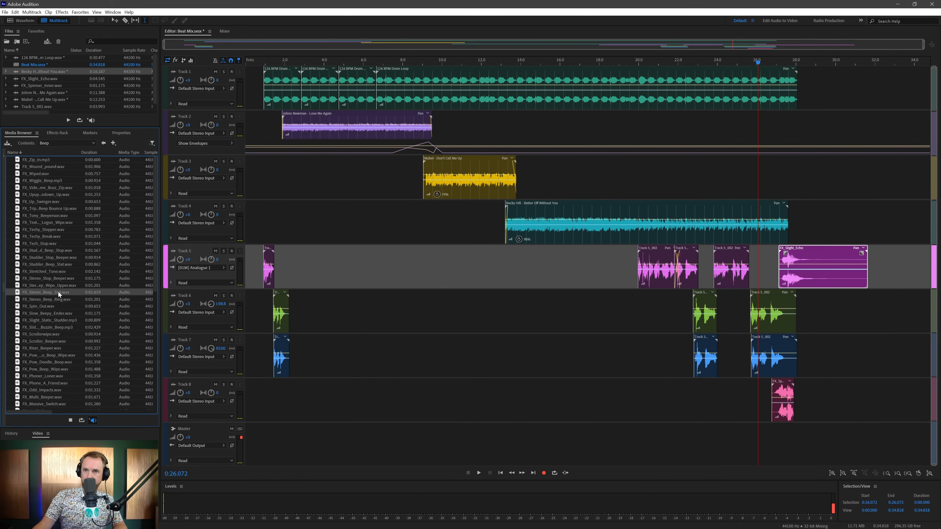
Add FX_Stereo_Beep_Stat.wav to the start of Track 8 at about 0.4 s and listen from 0.522 s.
drag(58, 292, 259, 393)
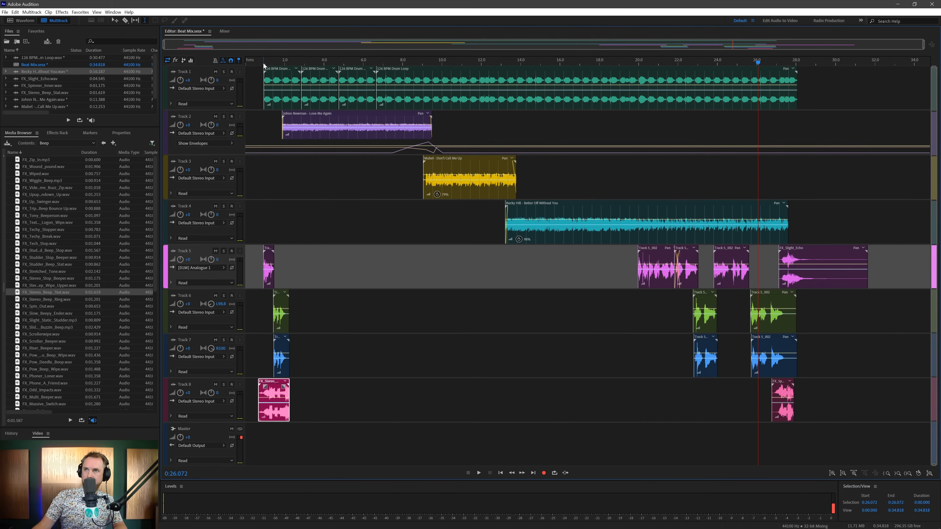
scroll(250, 65, up, 3)
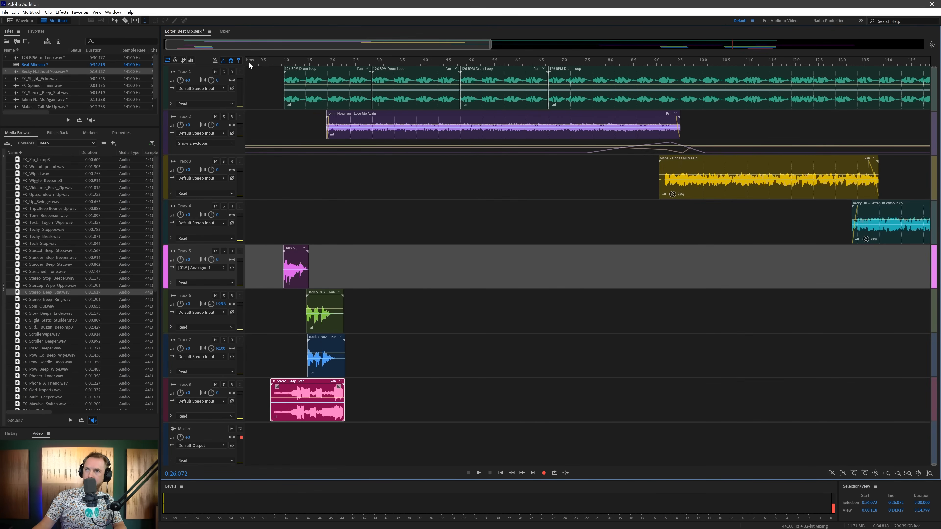
scroll(250, 62, up, 3)
drag(436, 383, 397, 383)
click(296, 346)
key(space)
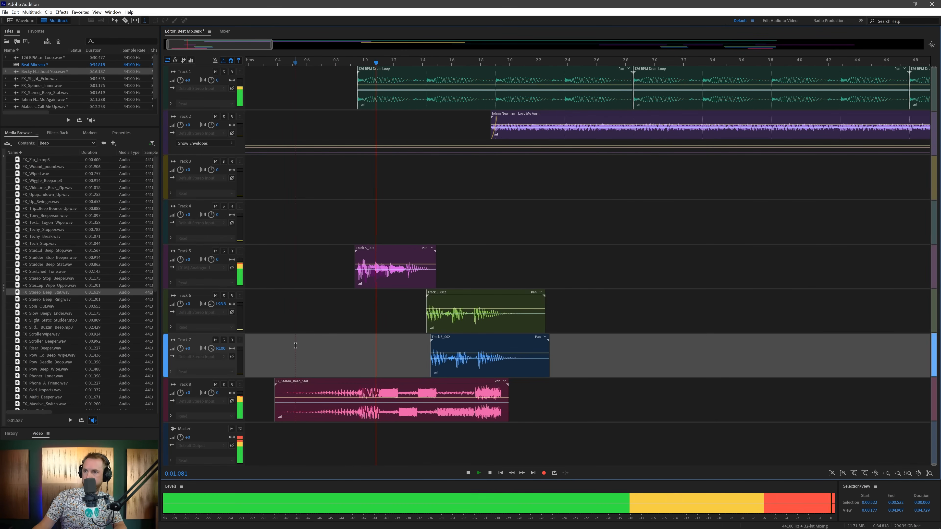
key(space)
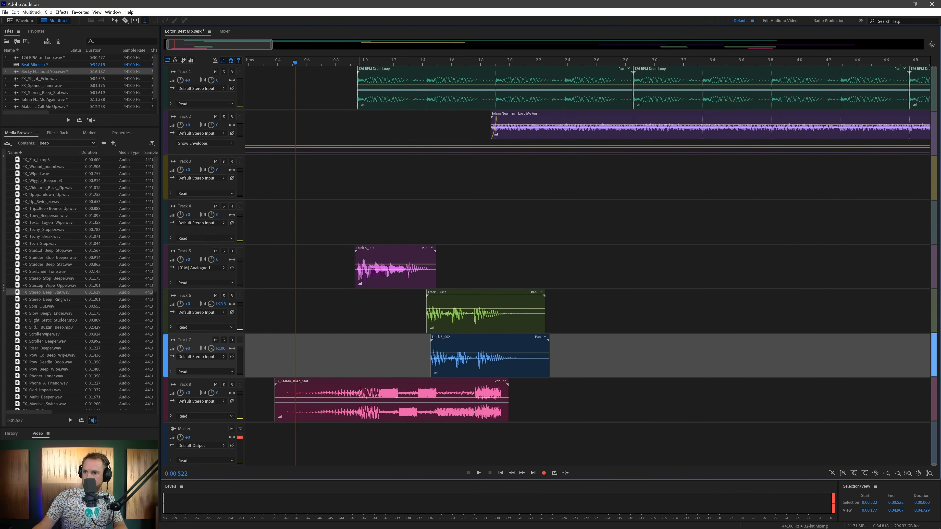
Lower the beep clip's volume on Track 8 from about 0.95 s onward and listen to the intro.
click(359, 394)
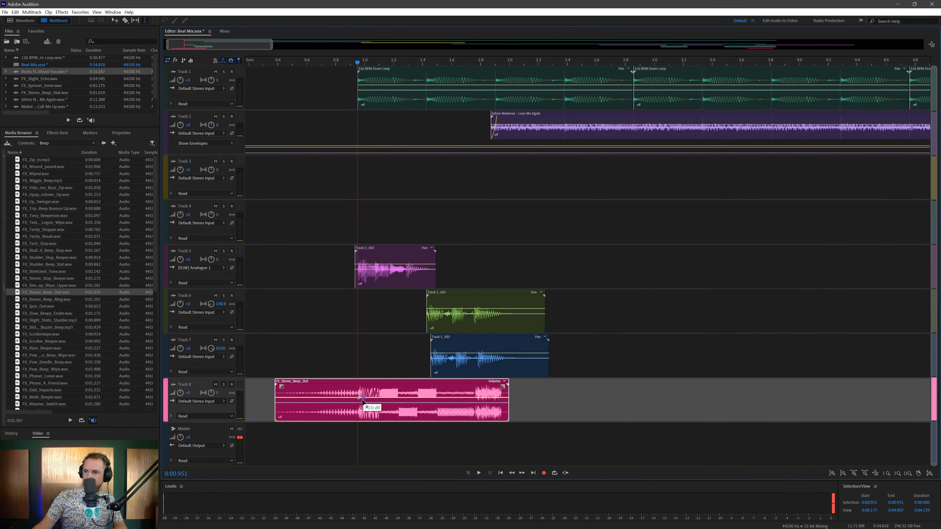
key(space)
key(space)
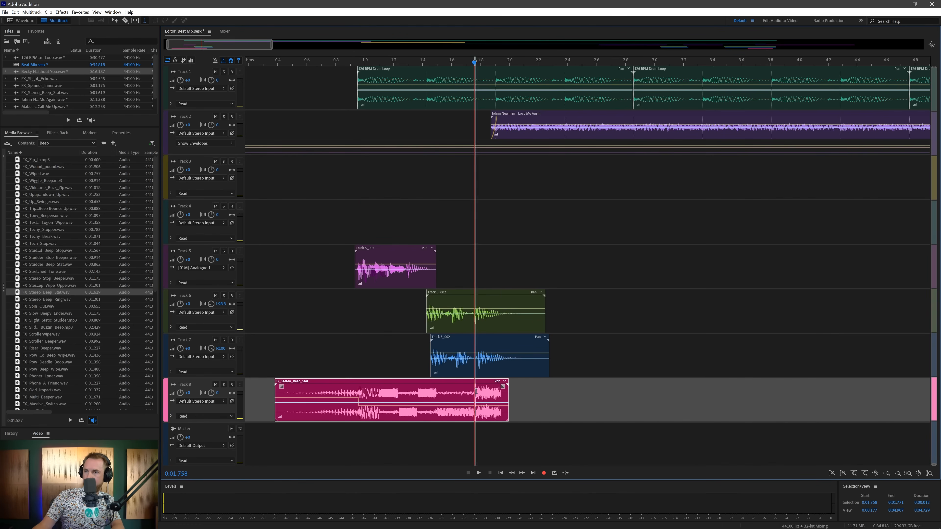
Delete the end of the beep clip on Track 8 after about 1.76 s and listen to the intro from 0.380 s.
drag(476, 391, 547, 391)
key(Delete)
click(274, 324)
key(space)
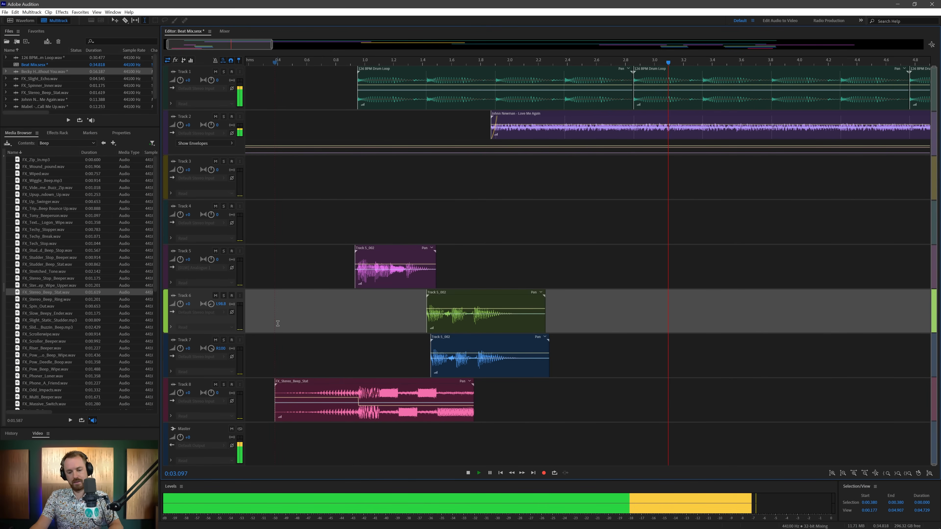
key(minus)
key(minus)
key(minus)
key(minus)
key(minus)
key(space)
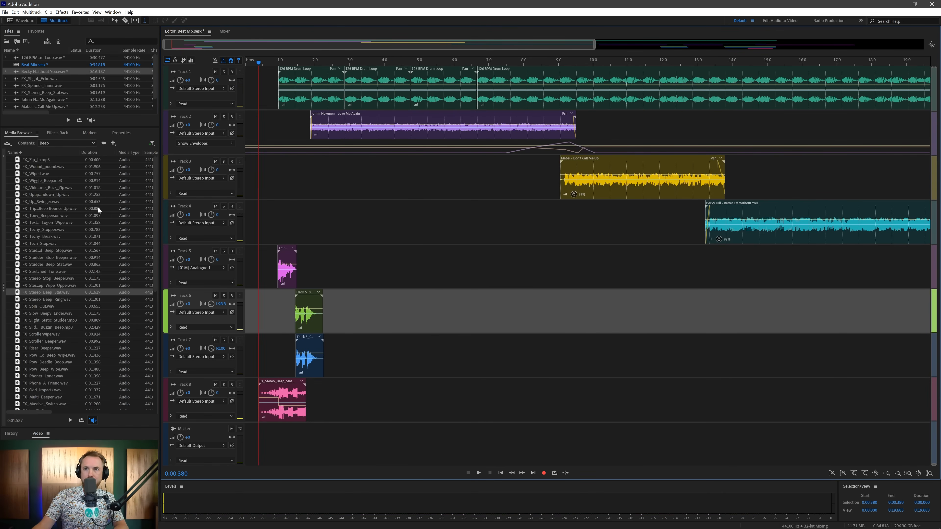
Preview FX_DoubleFied.wav from the Whoosh sound effects and add it to Track 8 at about 8.6 s, under the first song transition.
click(104, 143)
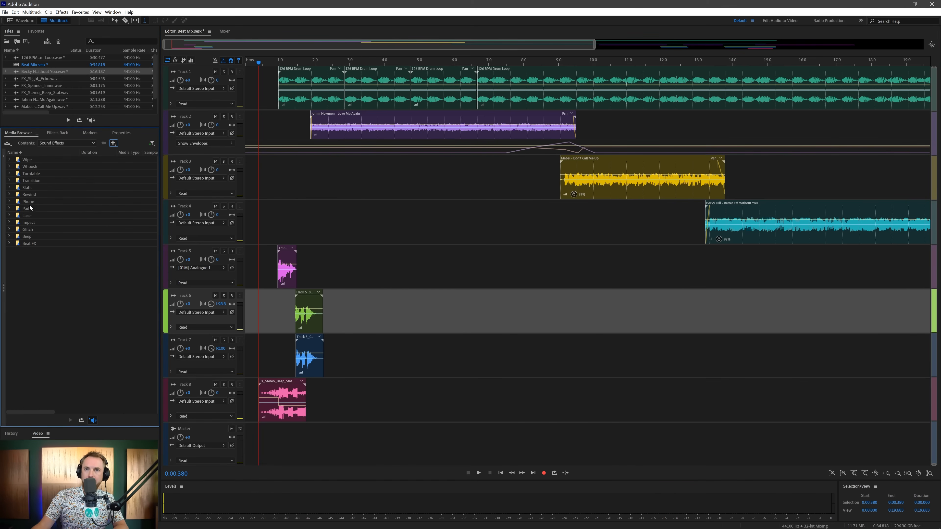
double_click(40, 166)
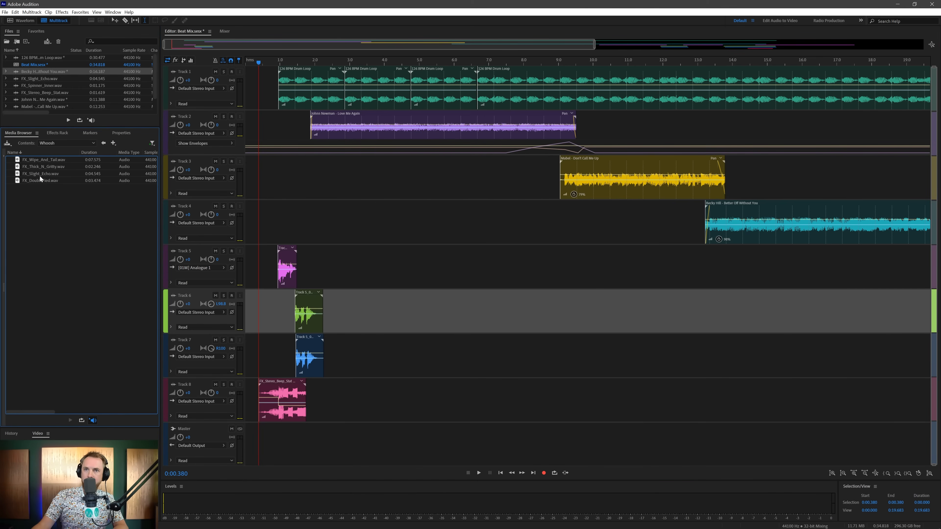
click(45, 179)
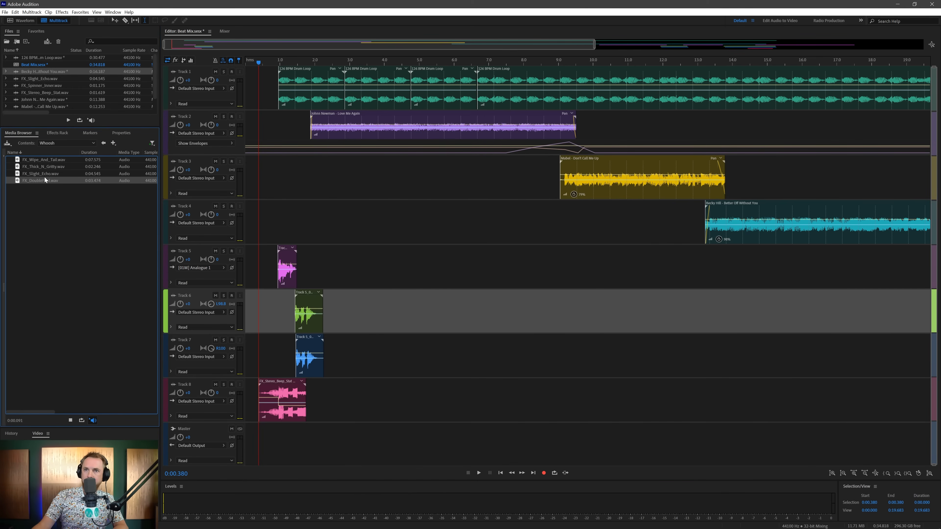
drag(45, 178, 542, 402)
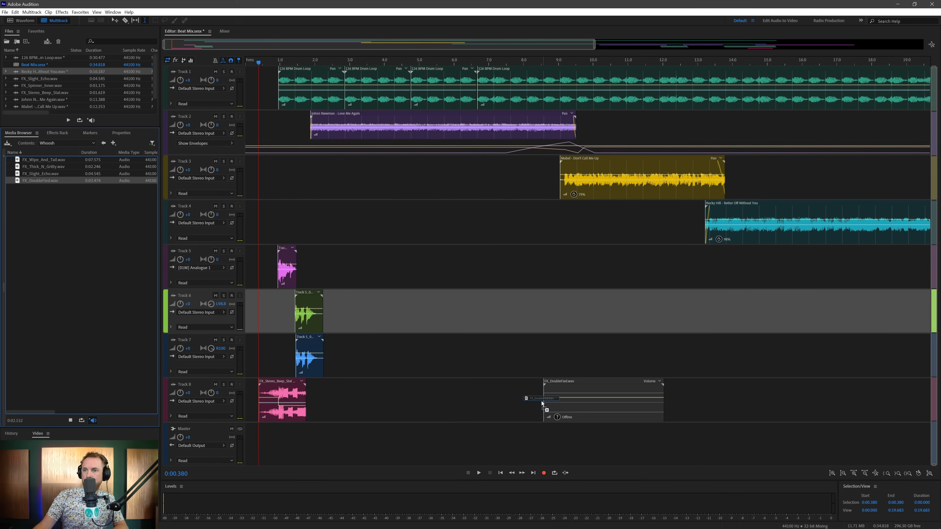
click(576, 257)
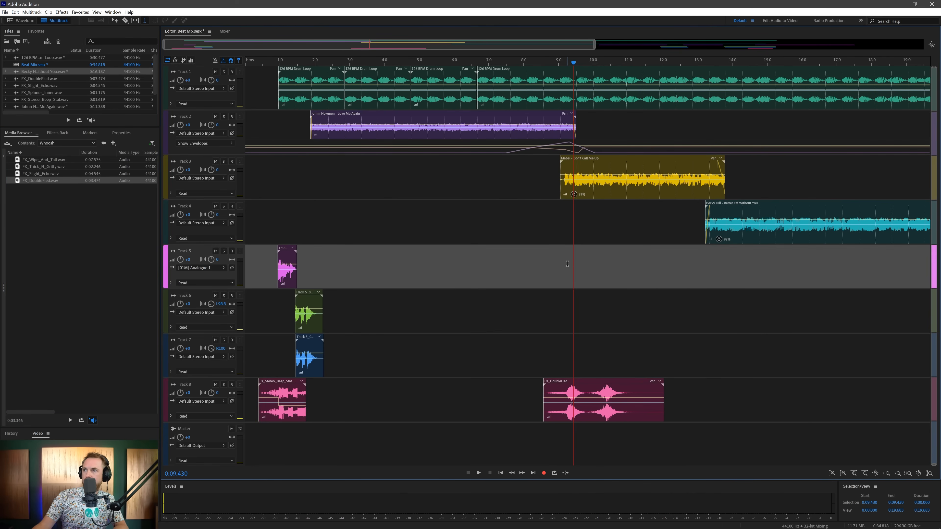
Split the double whoosh on Track 8 into two parts and place the second at about 12.8 s, under the second song transition.
drag(576, 381, 715, 384)
click(593, 395)
key(ctrl+k)
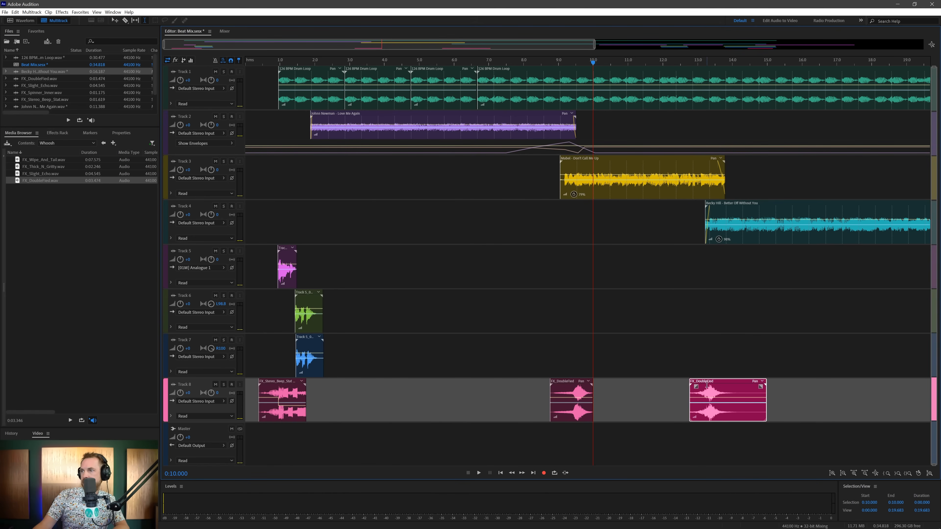
click(702, 343)
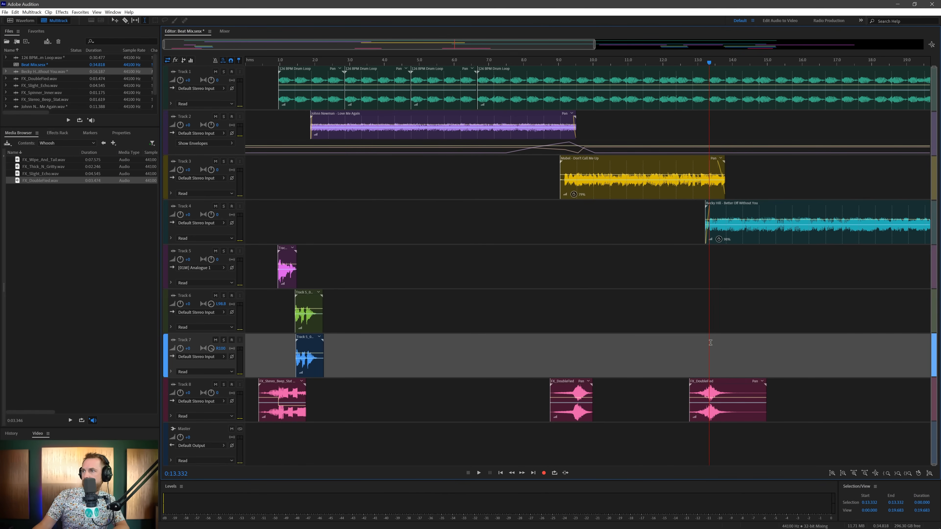
Move the first whoosh part on Track 8 earlier to about 8.3 s and listen to the first song transition from 8.543 s.
click(521, 335)
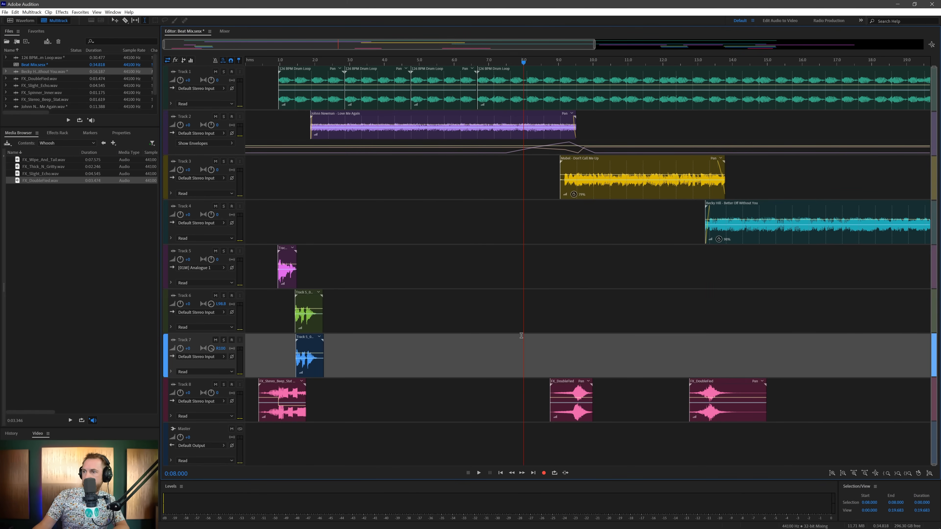
key(space)
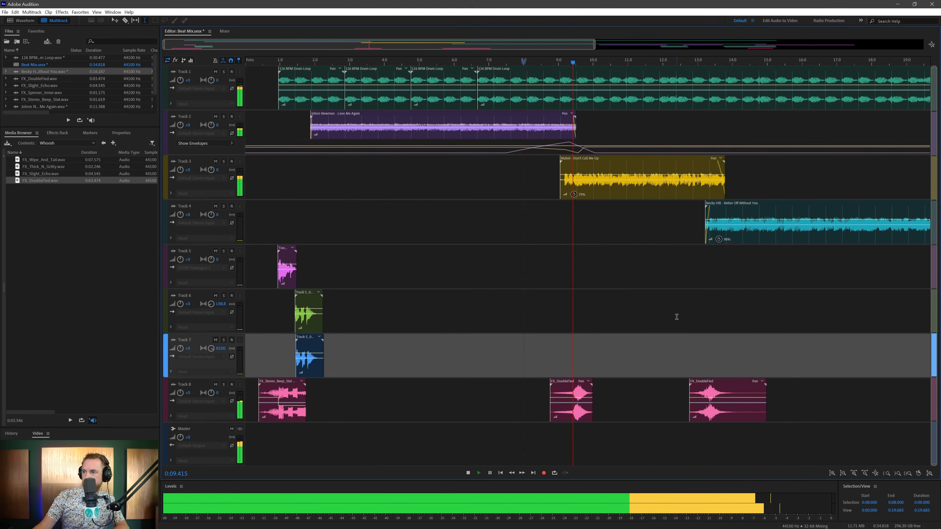
key(space)
click(572, 383)
drag(572, 383, 550, 383)
key(space)
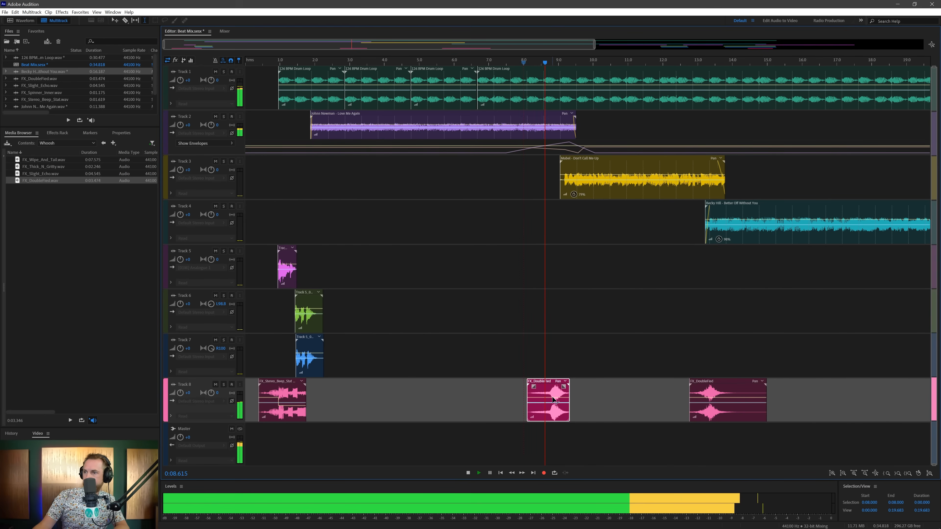
key(space)
mouse_move(554, 395)
mouse_down()
mouse_move(552, 380)
mouse_move(564, 383)
mouse_up()
click(543, 367)
key(space)
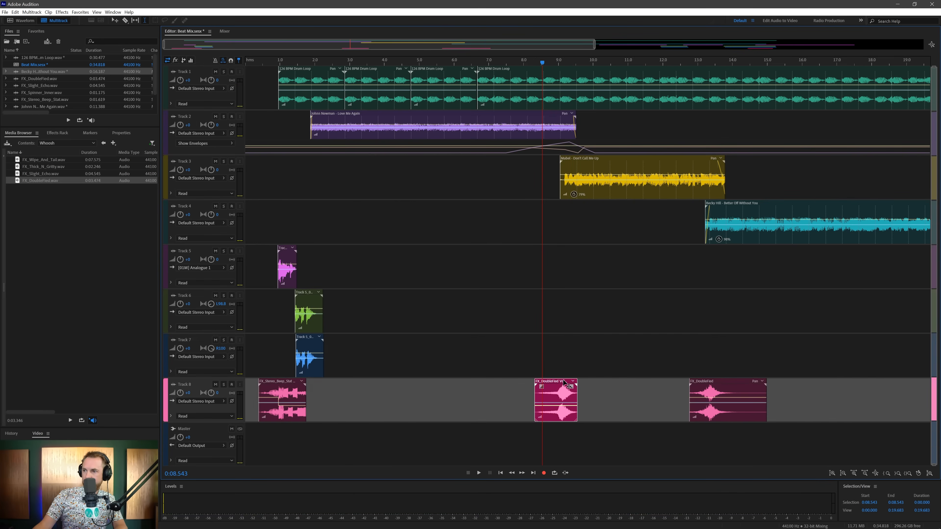
Lower the volume of the second whoosh part on Track 8 and listen to the second song transition.
click(678, 361)
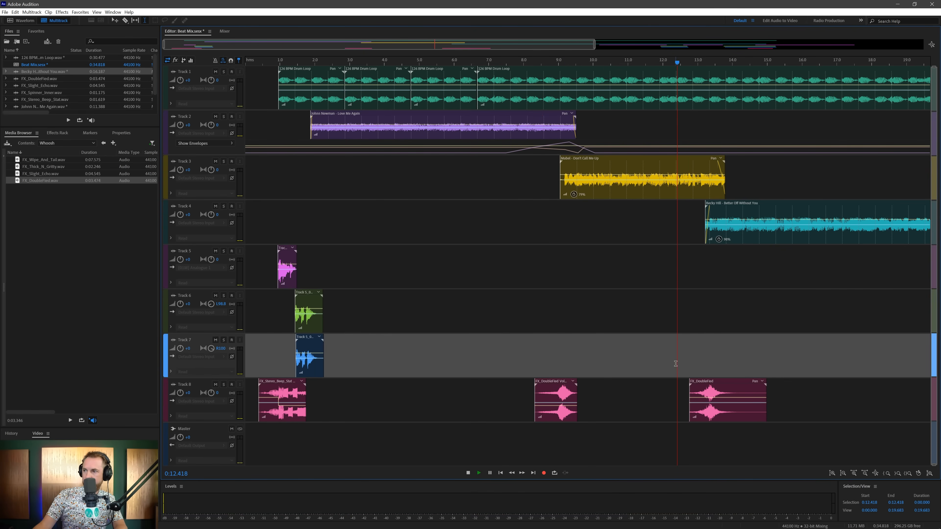
key(space)
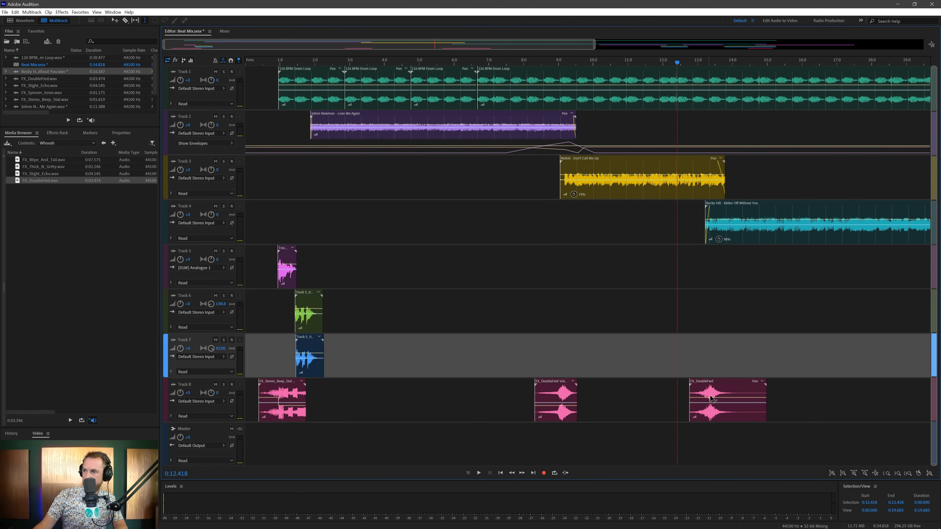
click(709, 394)
drag(711, 397, 709, 405)
click(693, 365)
key(space)
key(space)
Readjust the second whoosh part's level on Track 8 and replay the second song transition several times, including from 12.809 s.
click(709, 396)
key(space)
mouse_move(698, 372)
mouse_down()
mouse_move(707, 371)
mouse_move(684, 360)
mouse_move(699, 372)
mouse_up()
key(space)
key(space)
key(space)
click(690, 372)
key(space)
key(space)
key(space)
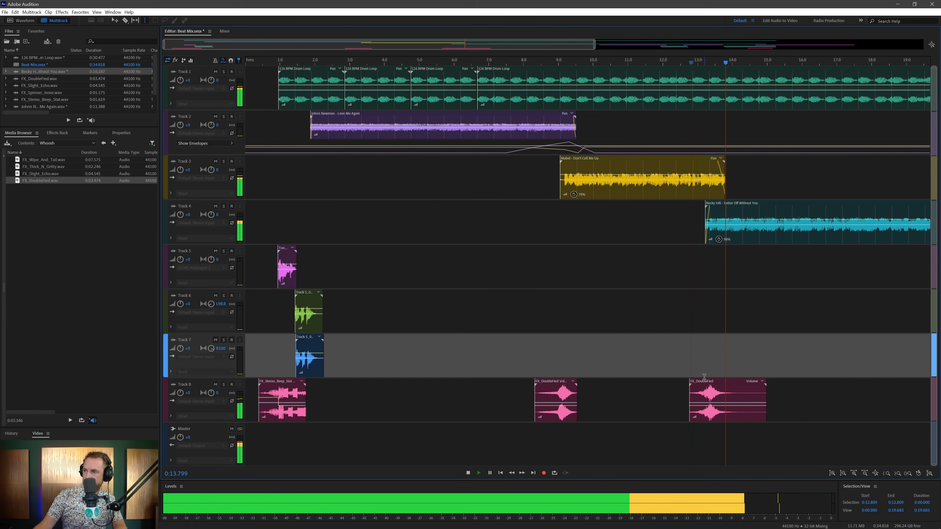
key(space)
Fine-tune the volume of the second whoosh part on Track 8 and listen from 12.260 s.
click(714, 410)
drag(712, 408, 712, 409)
click(672, 349)
key(space)
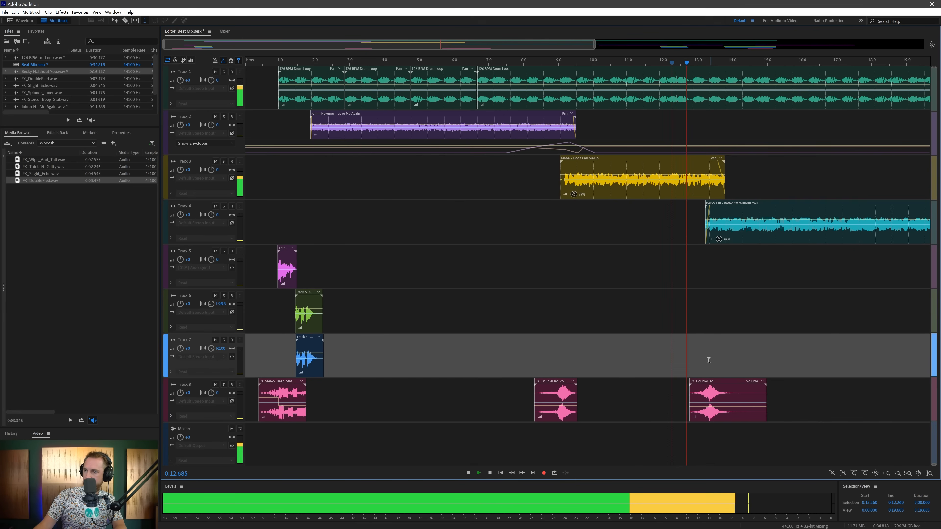
key(space)
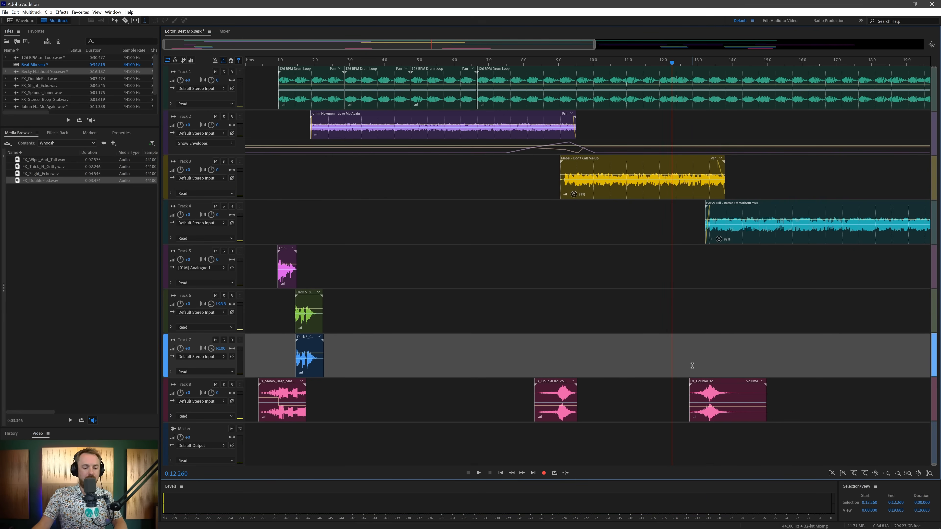
Show the whole session and play the complete mix from 0.000 s.
key(backslash)
drag(486, 62, 135, 75)
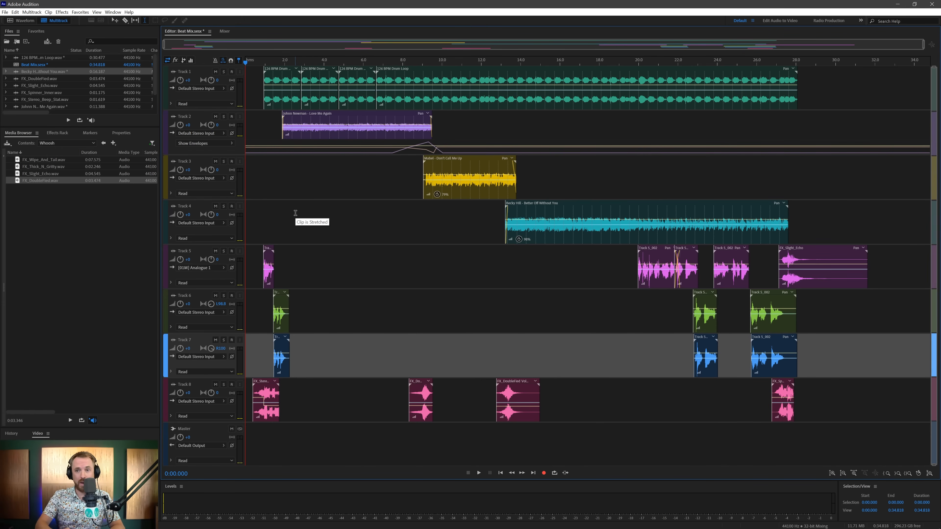
key(space)
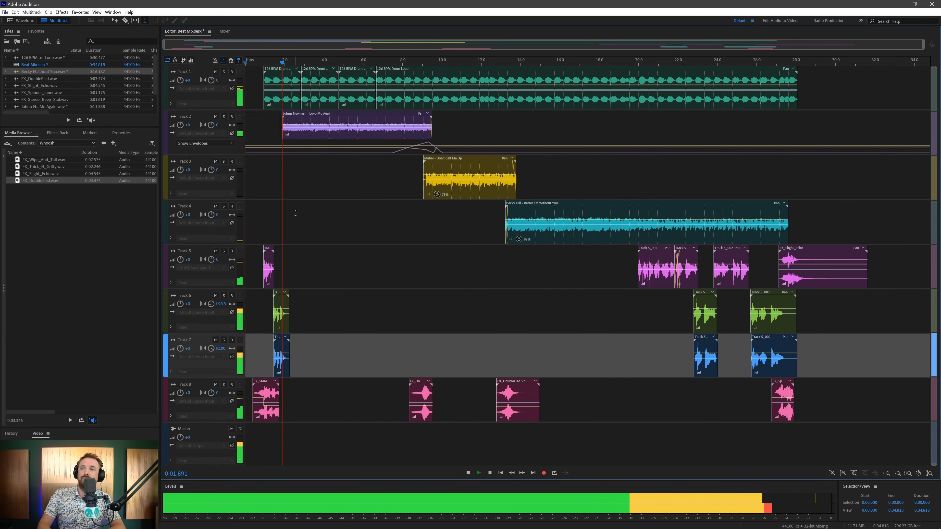